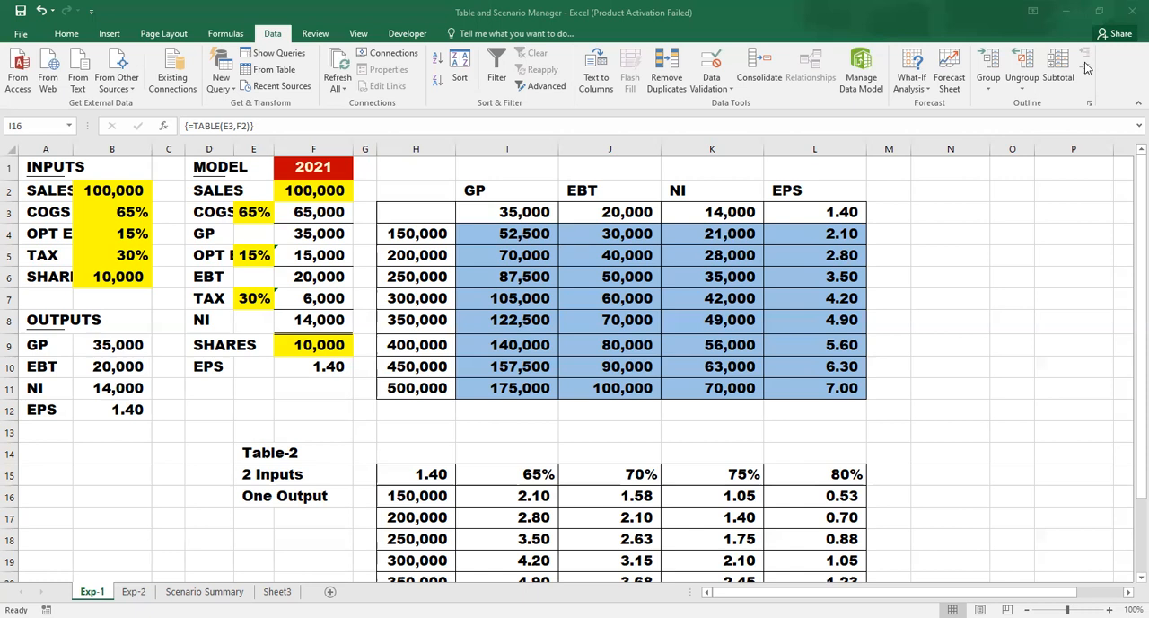
left_click(913, 83)
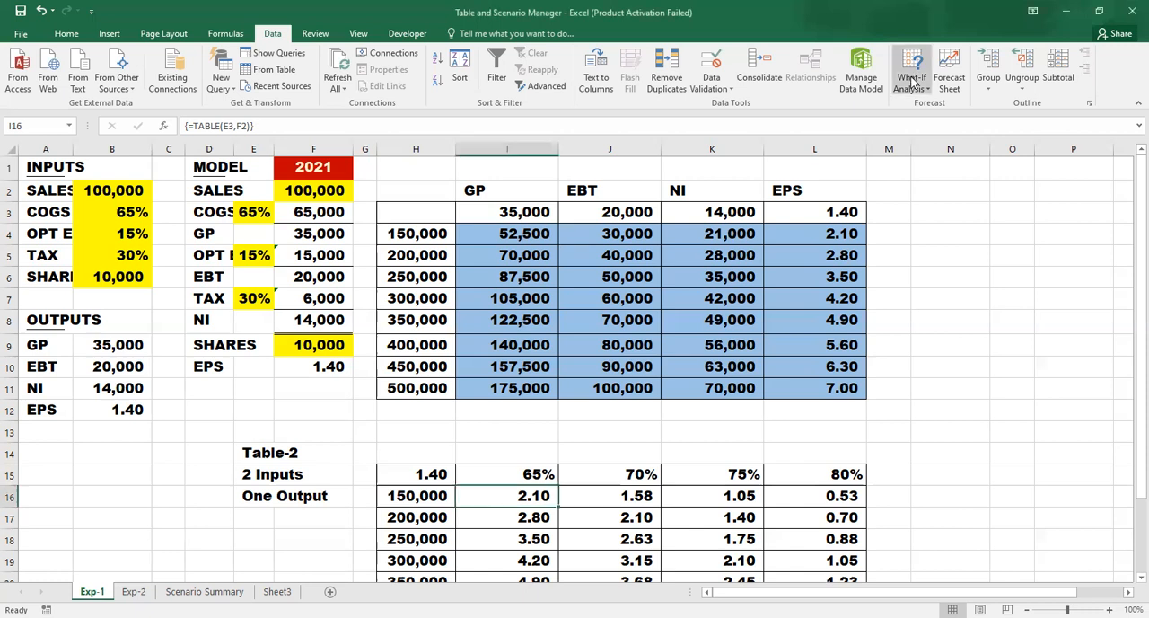
left_click(912, 82)
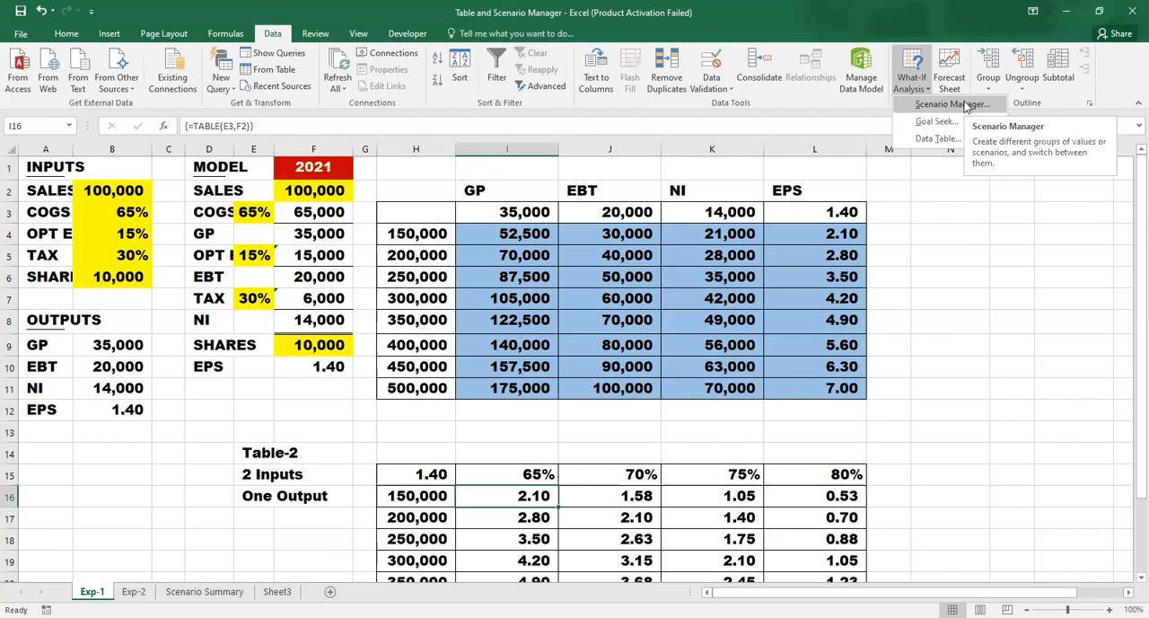
left_click(742, 219)
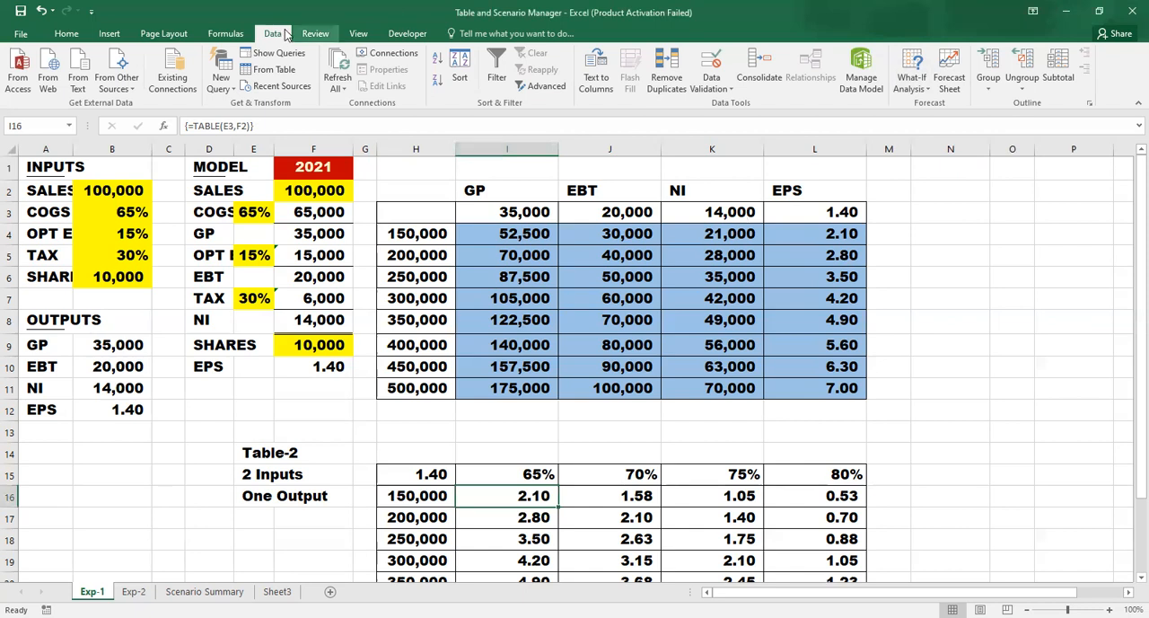
left_click(923, 86)
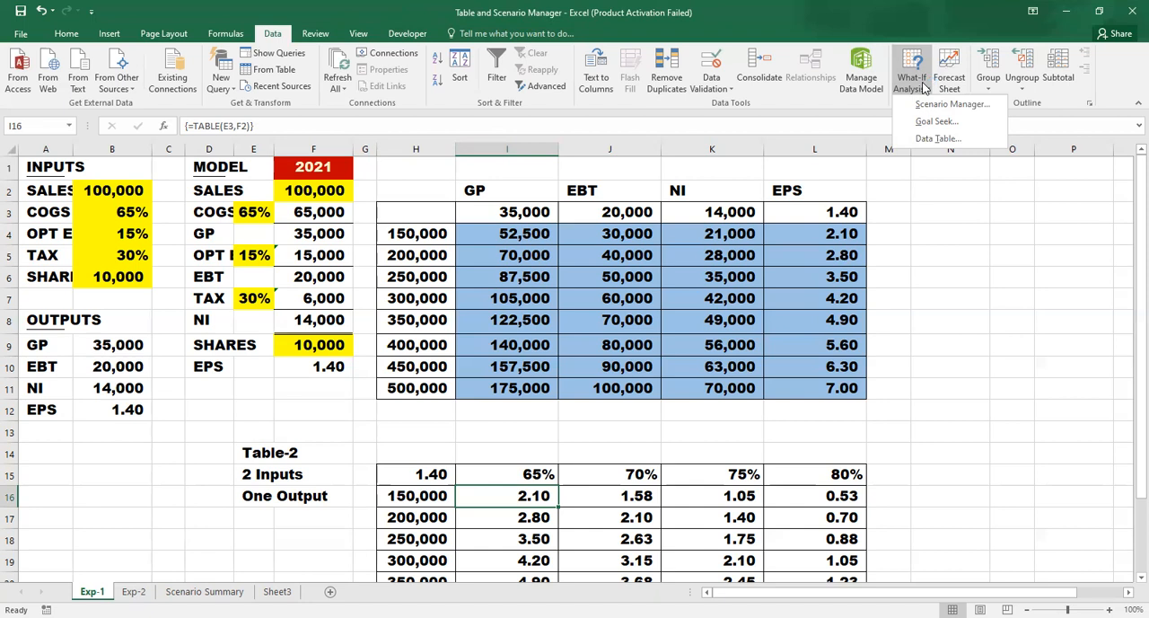
left_click(707, 231)
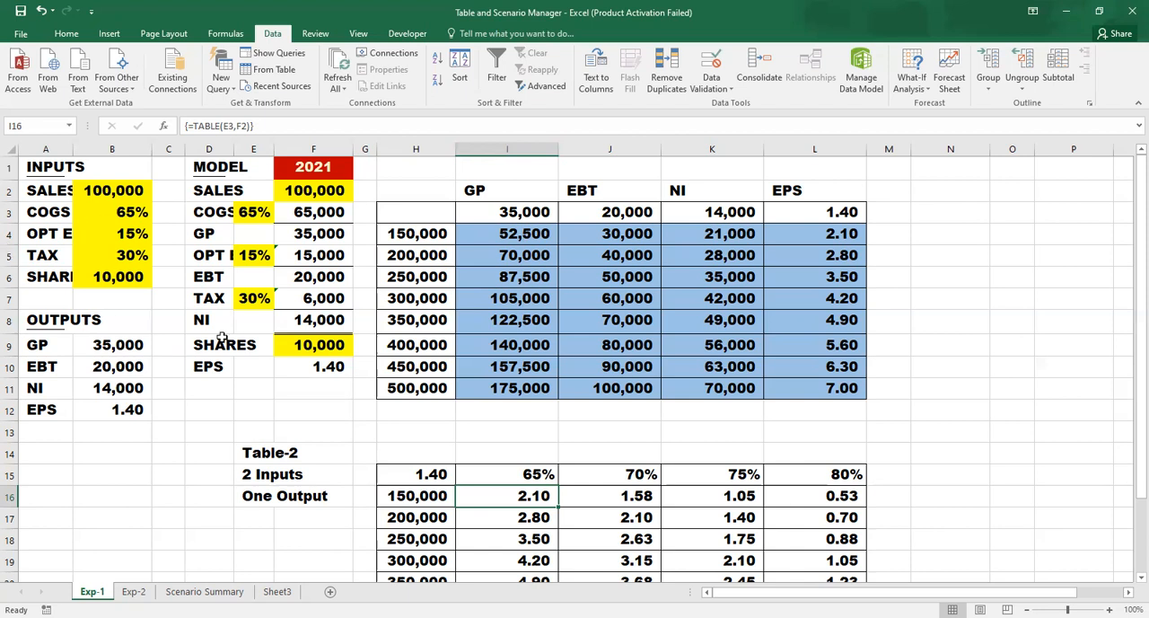
- Examine the model's formulas for GP, EBT and NI and the linked cells in the OUTPUTS block
left_click(328, 227)
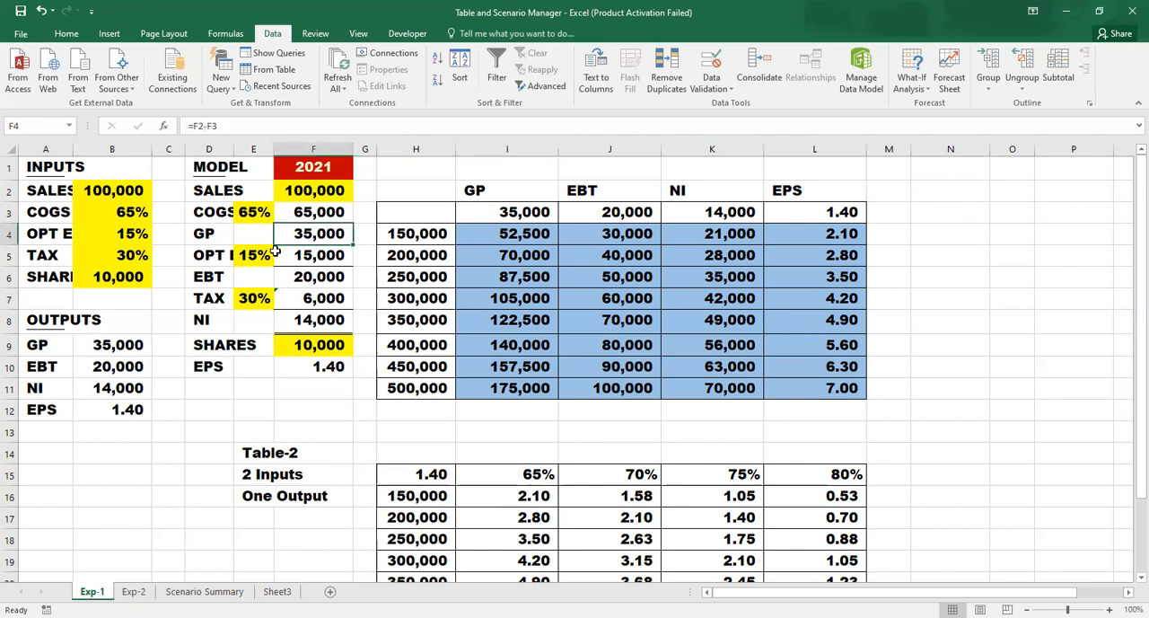
left_click(299, 277)
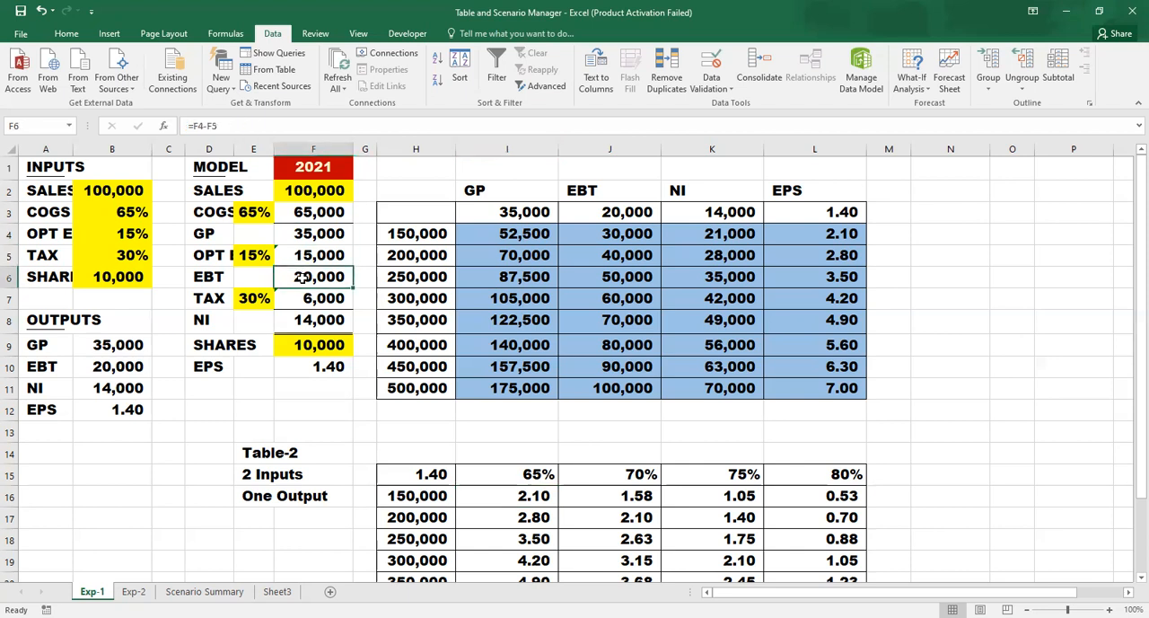
left_click(318, 319)
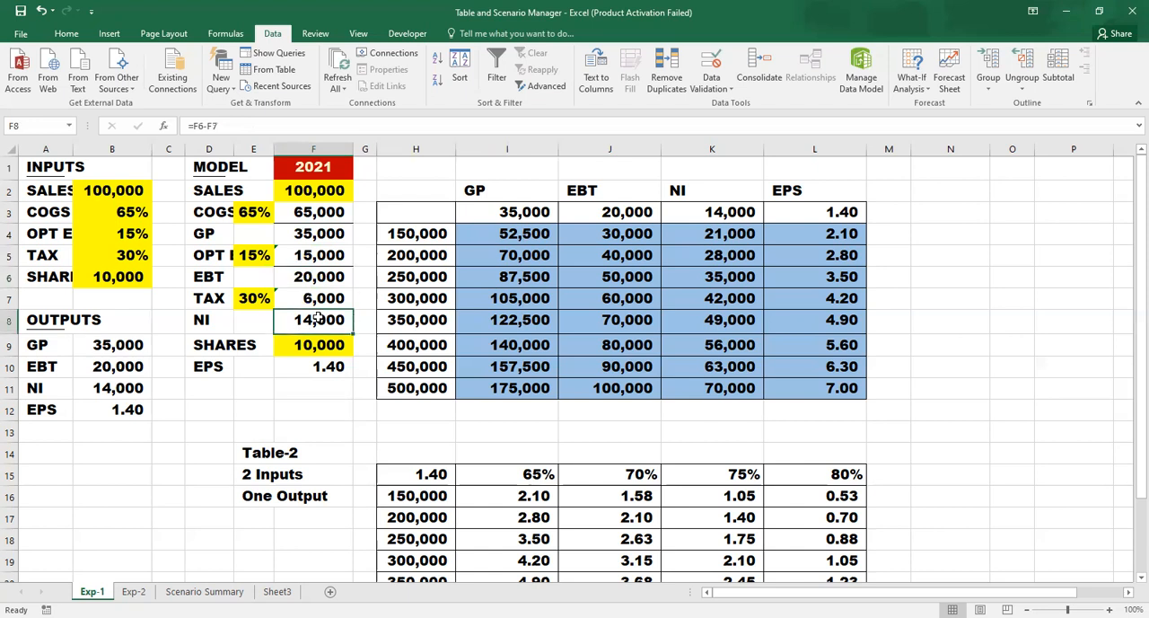
left_click(119, 409)
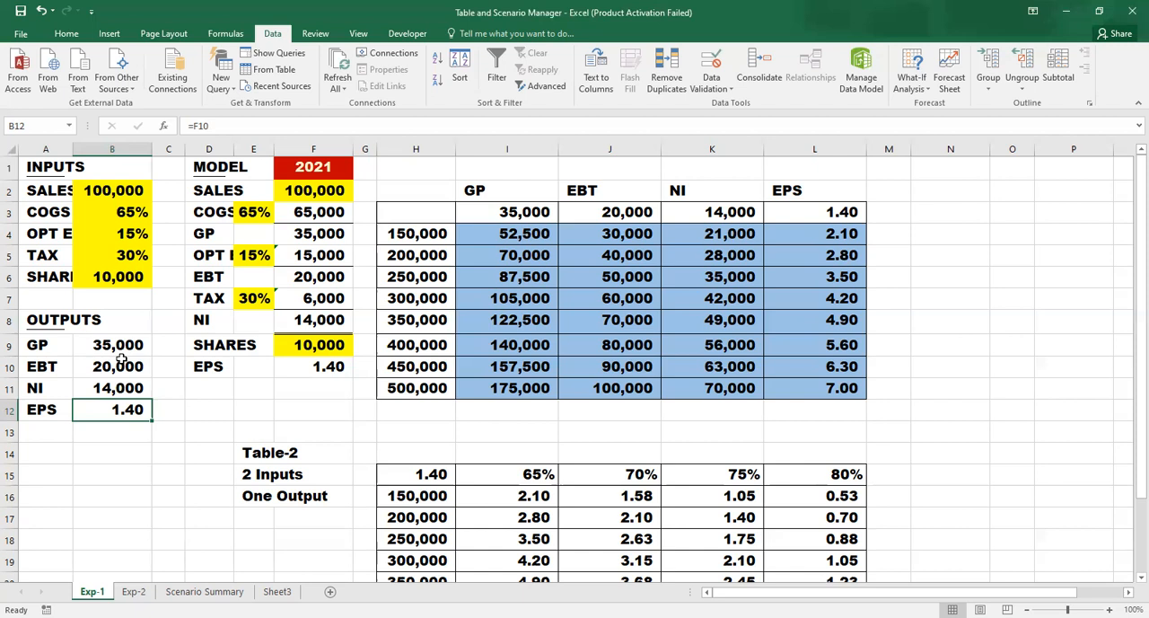
key("Down")
key("Up")
key("Up")
key("Up")
key("Up")
key("Up")
key("Up")
key("Up")
key("Up")
key("Up")
key("Up")
key("Up")
key("Up")
- Check the output references in I3:L3 of the upper table and the sales values in column H
key("Right")
key("Right")
key("Right")
key("Right")
key("Right")
key("Right")
key("Right")
key("Down")
key("Down")
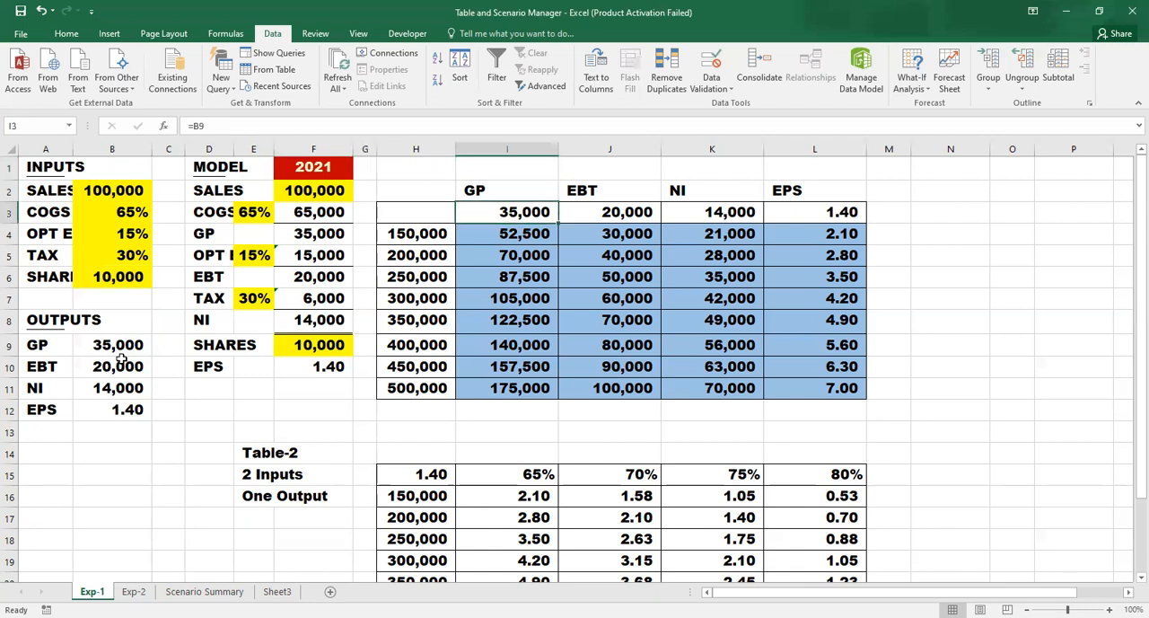
key("Right")
key("Right")
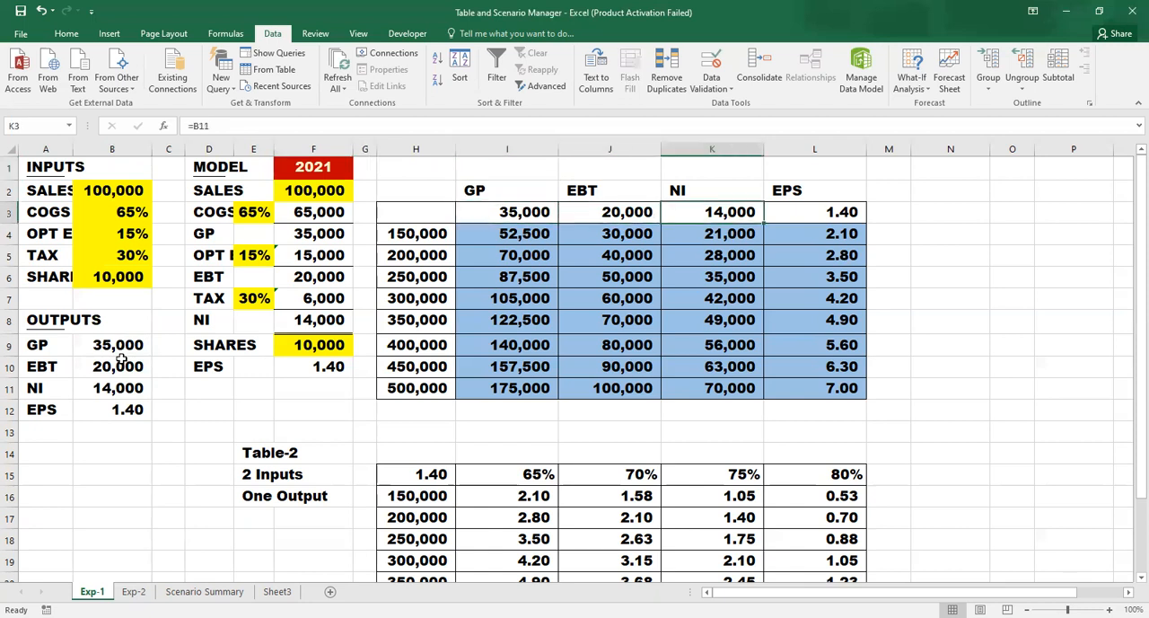
key("Right")
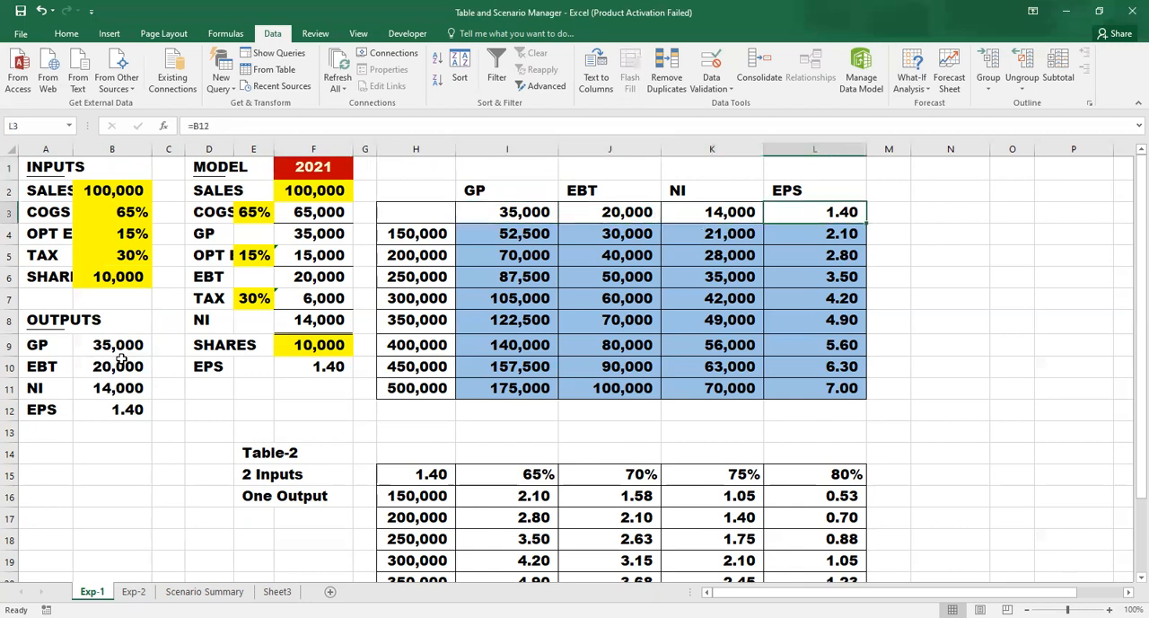
left_click(142, 403)
left_click(530, 212)
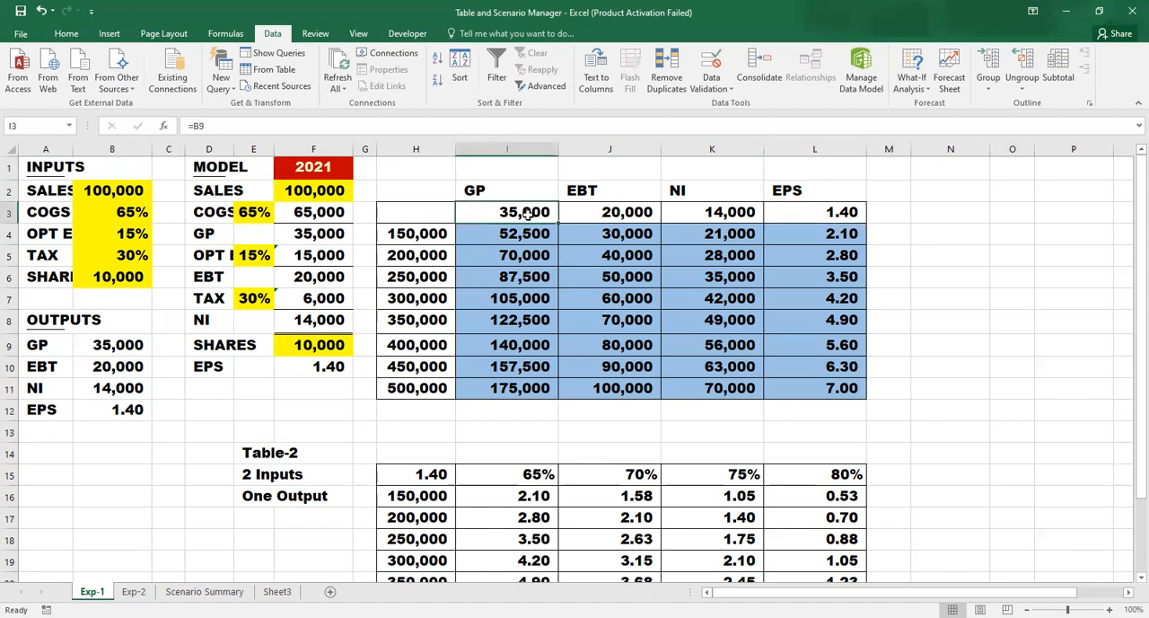
double_click(530, 213)
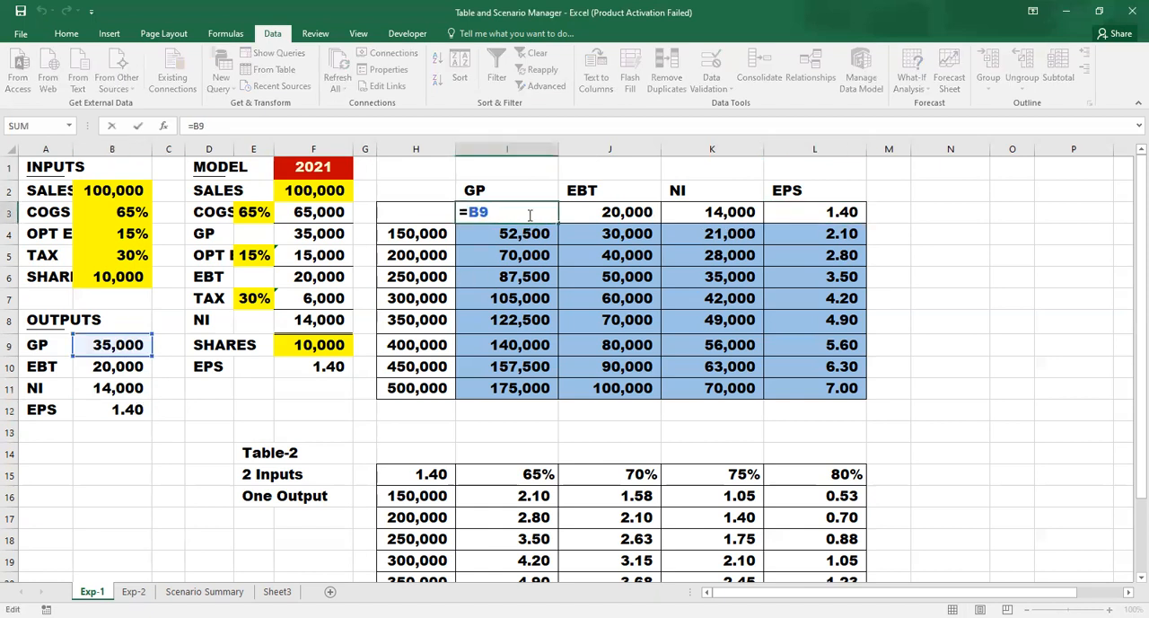
key("Escape")
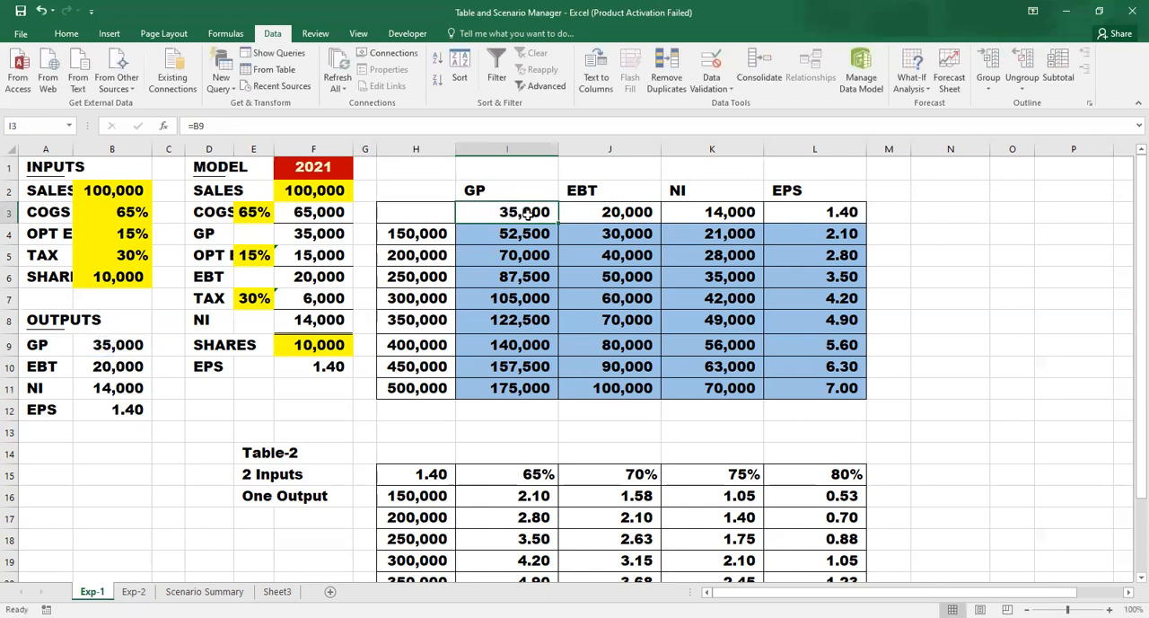
left_click(609, 215)
double_click(610, 215)
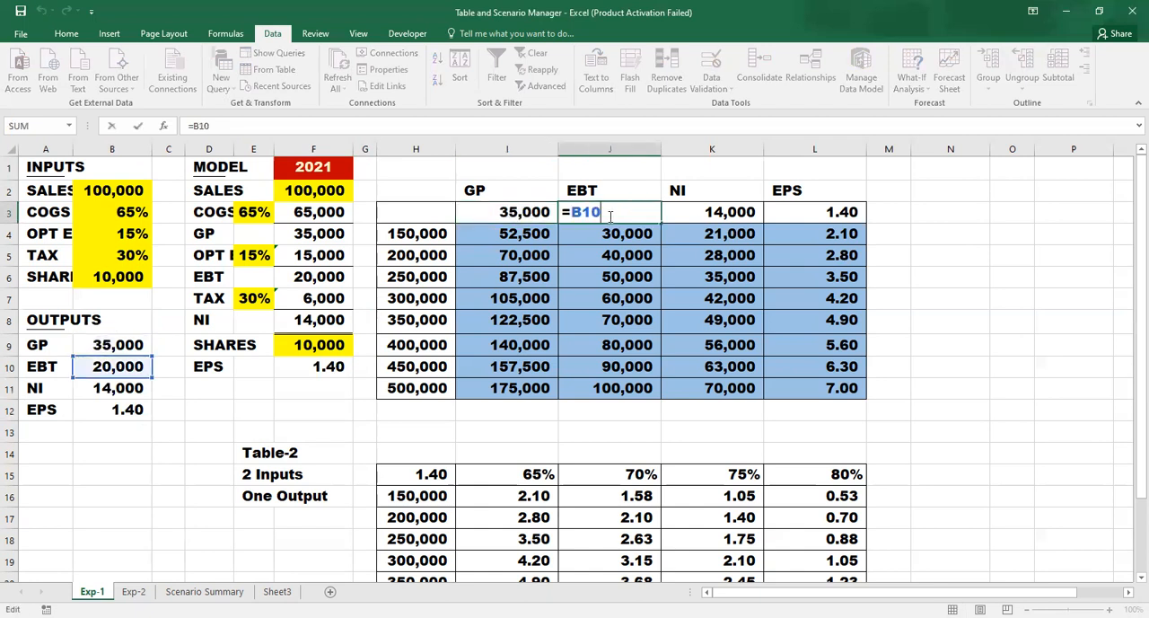
key("Escape")
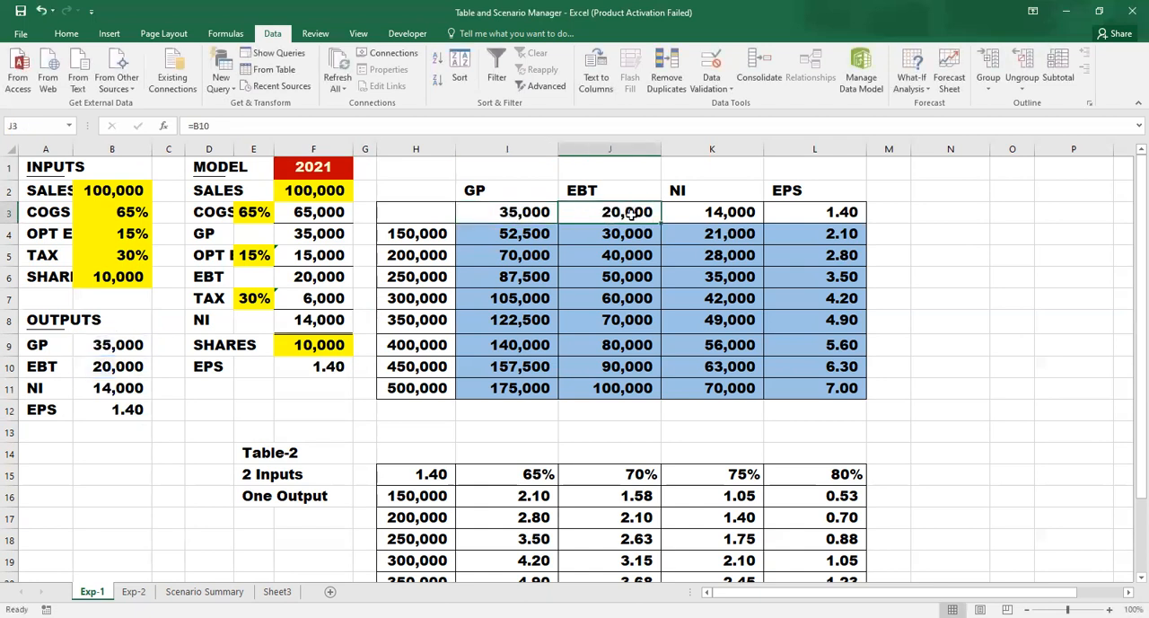
left_click(709, 214)
left_click(439, 257)
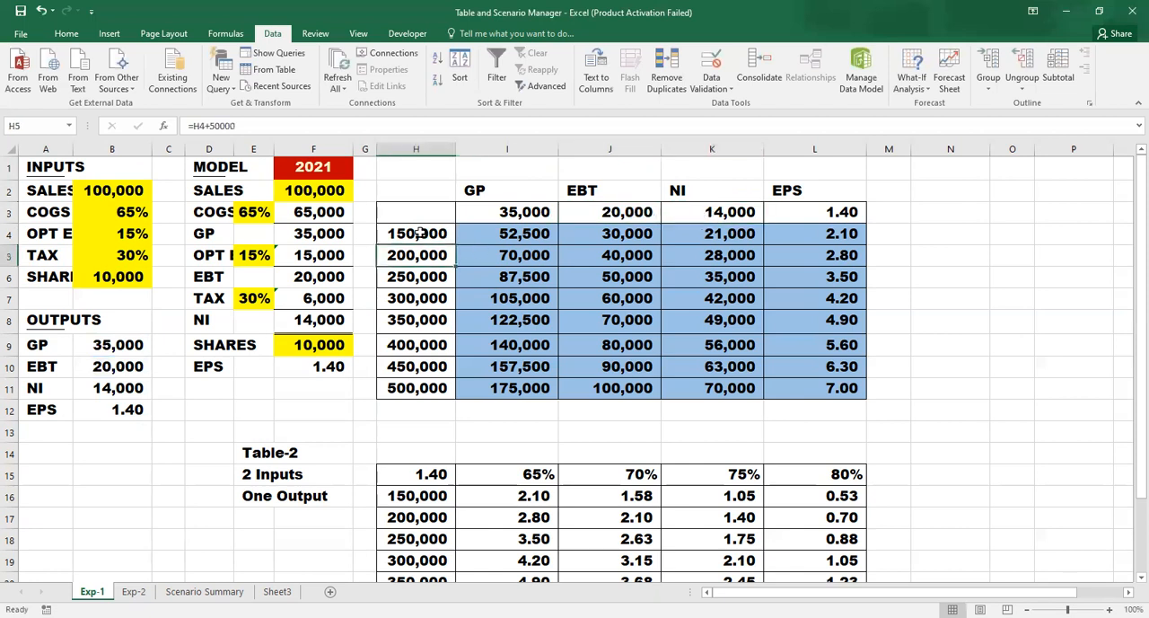
left_click(429, 213)
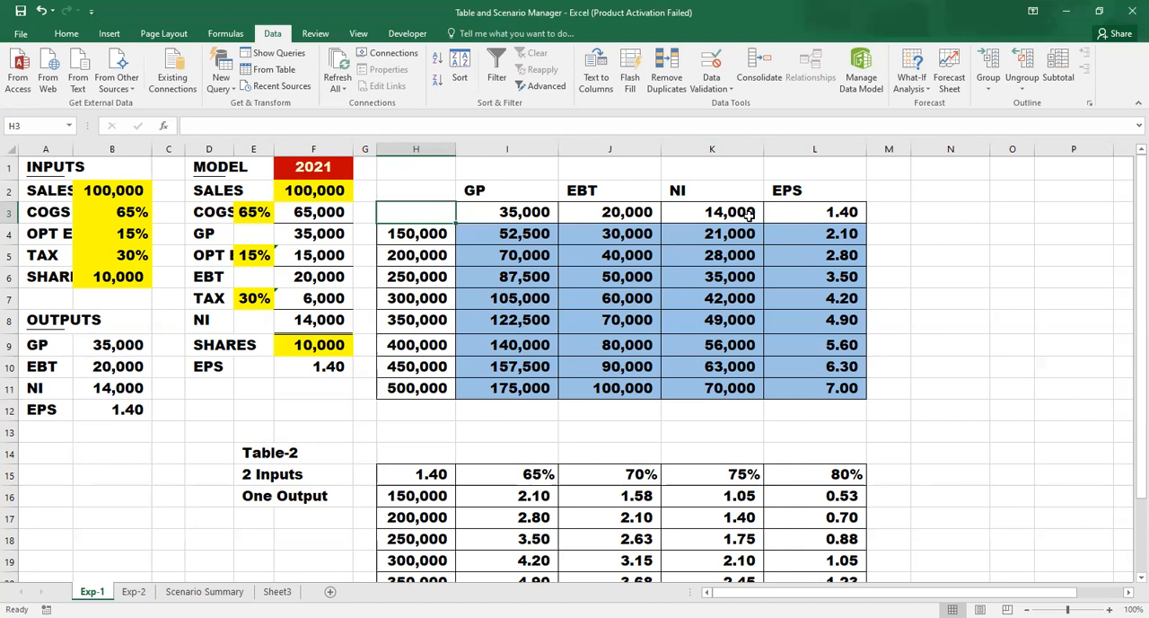
key("Down")
key("Down")
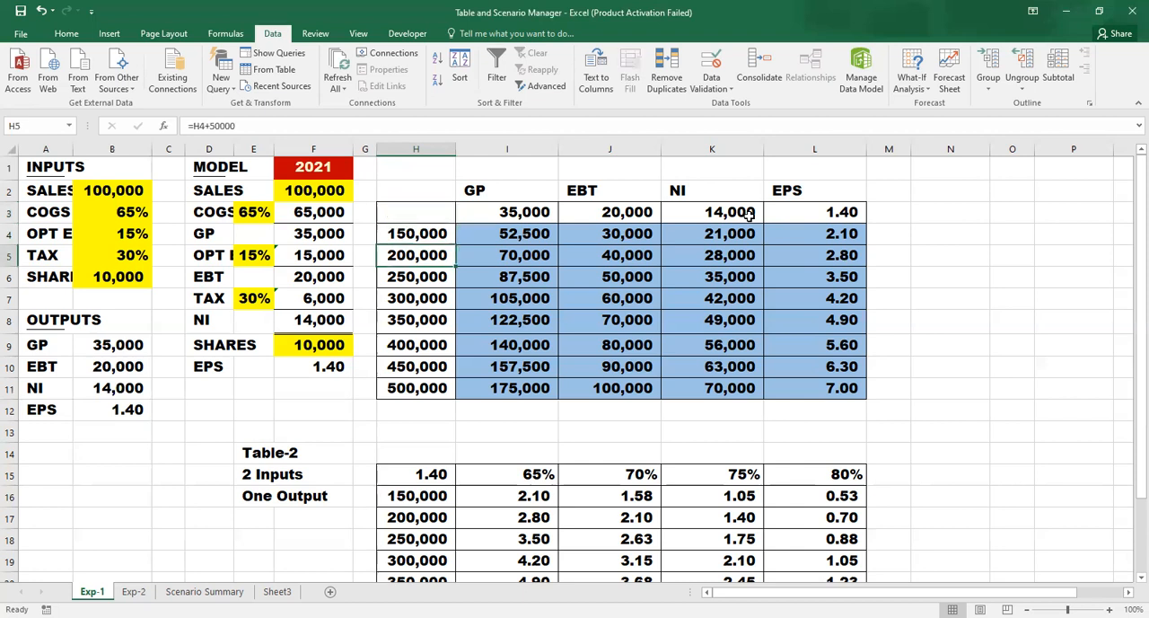
- Clear the calculated results in I4:L11 of the upper table
key("Right")
key("Right")
key("Up")
key("Left")
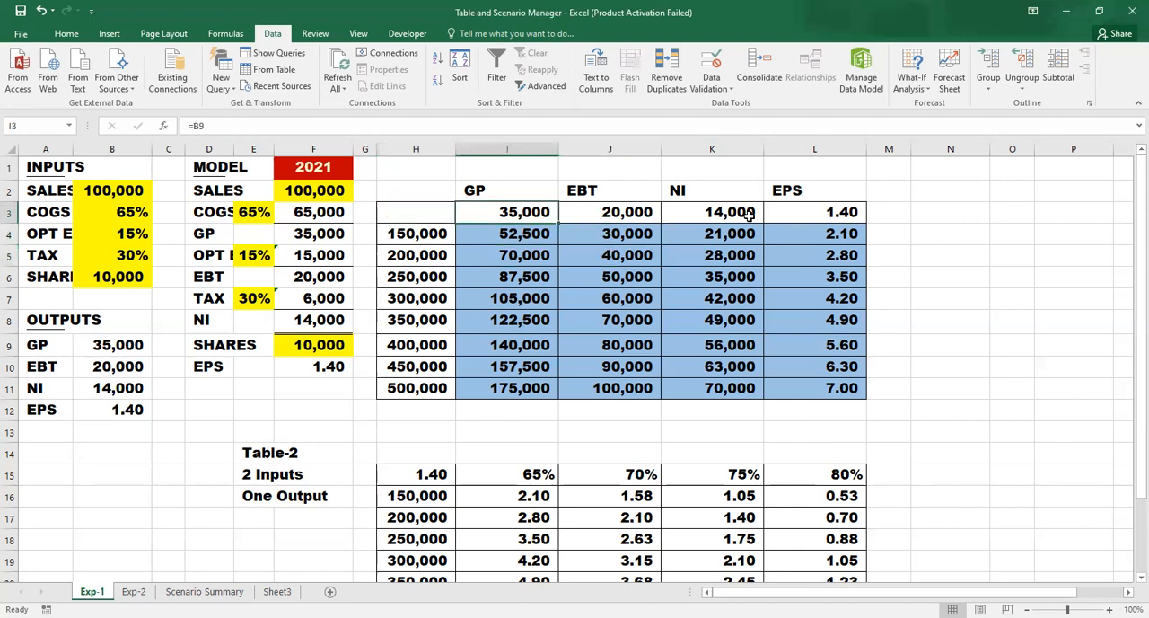
key("ctrl+shift+Right")
key("ctrl+shift+Down")
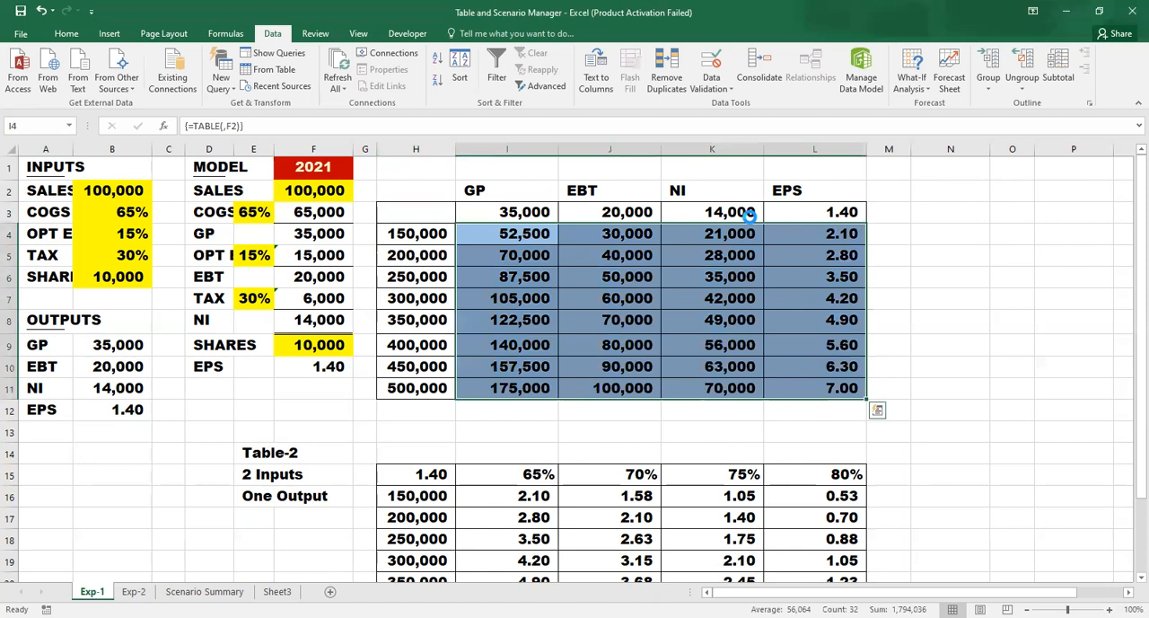
key("Delete")
- Create a one-variable data table over H3:L11 with the model's sales cell F2 as the column input cell
key("Up")
key("Left")
key("Left")
key("Right")
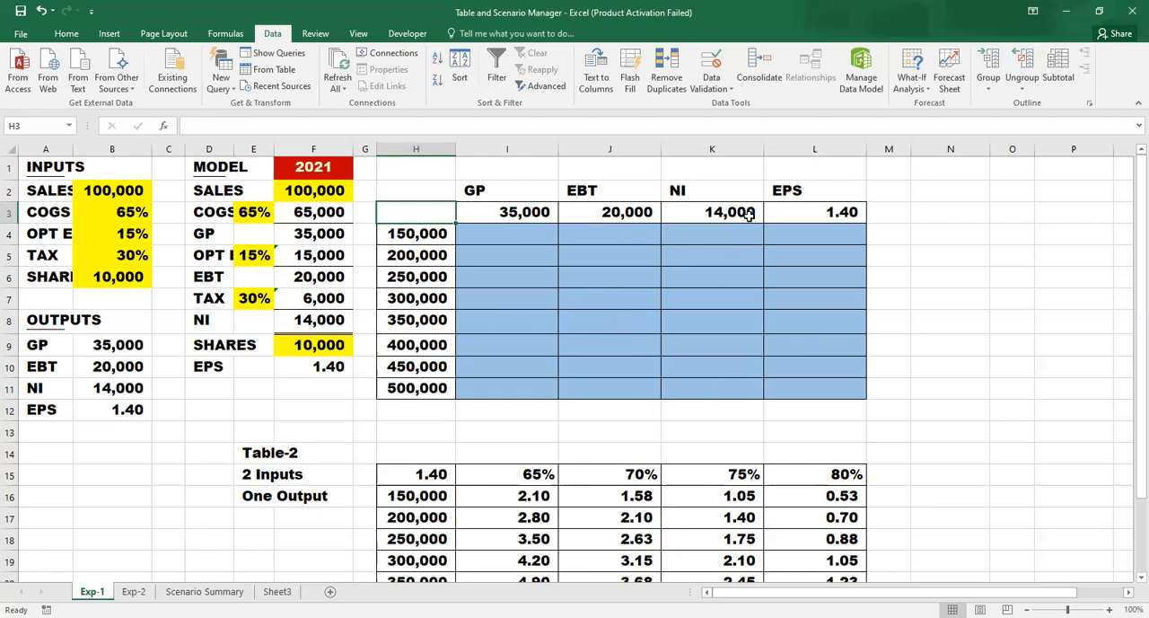
key("shift+Right")
key("shift+Right")
key("shift+Right")
key("shift+Right")
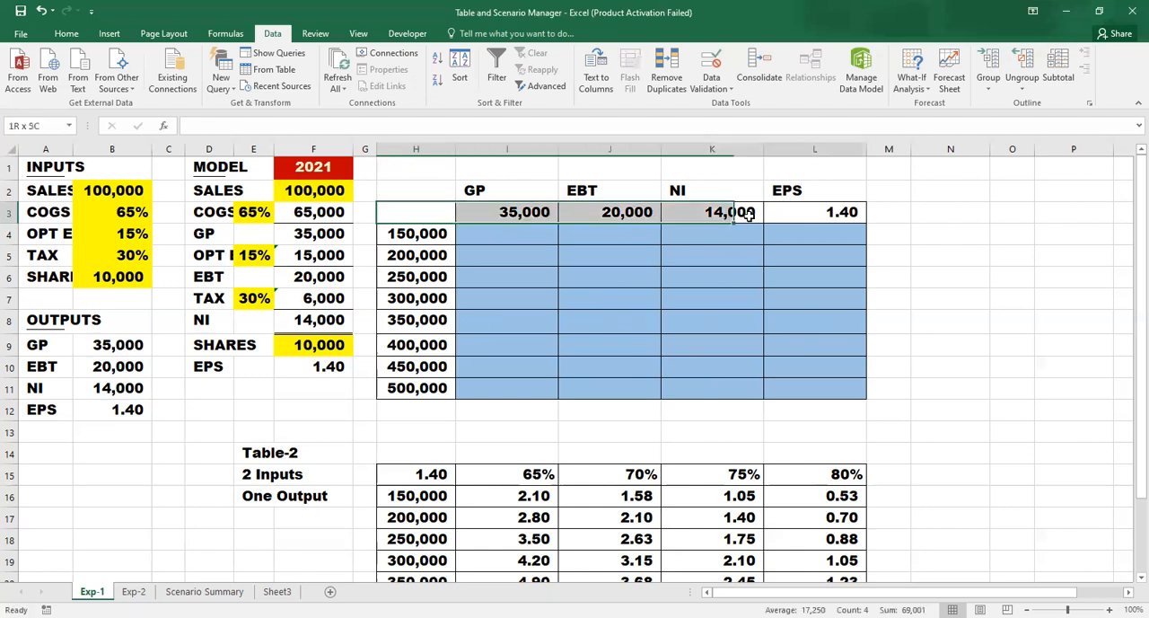
key("shift+Down")
key("shift+Down")
key("shift+Down")
key("shift+Down")
key("shift+Down")
key("shift+Down")
key("shift+Down")
key("shift+Down")
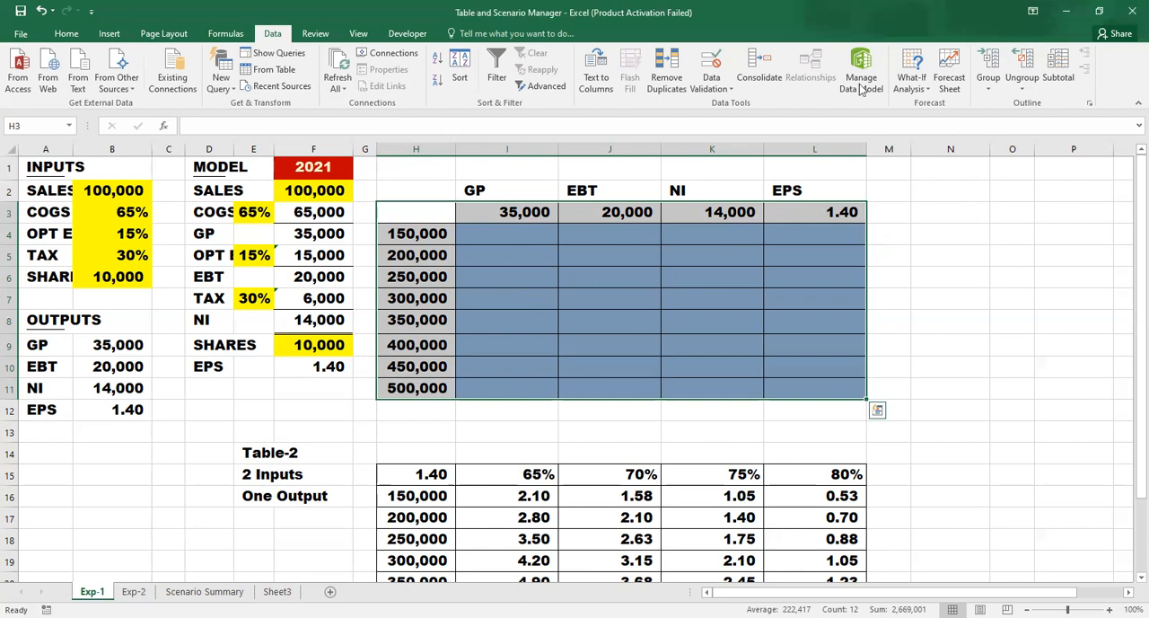
left_click(925, 79)
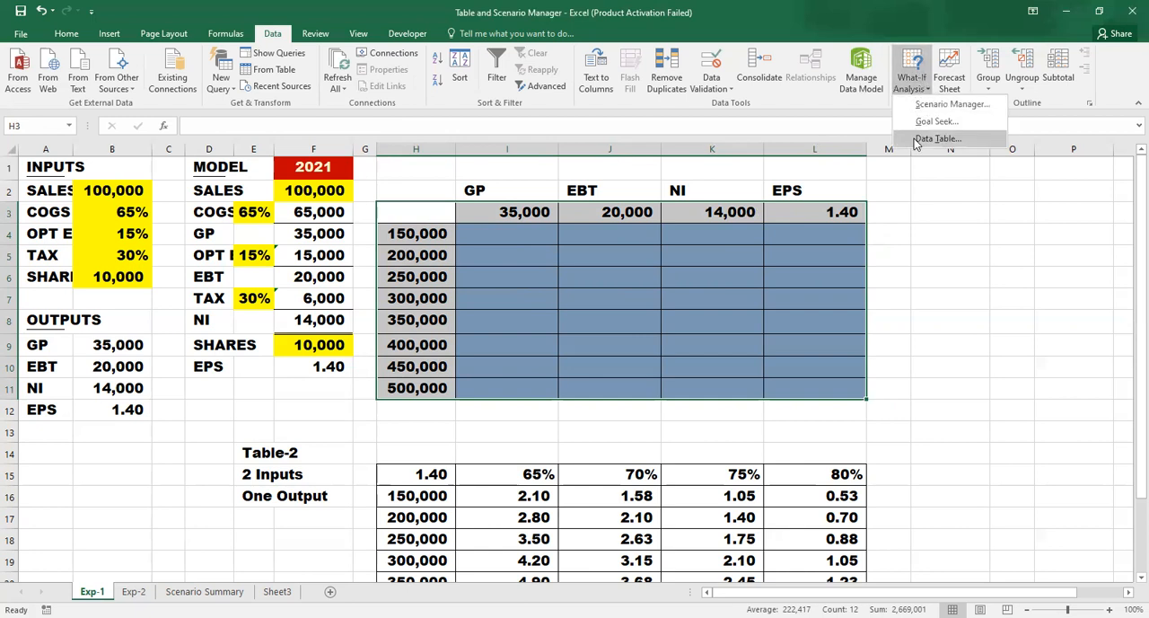
left_click(914, 138)
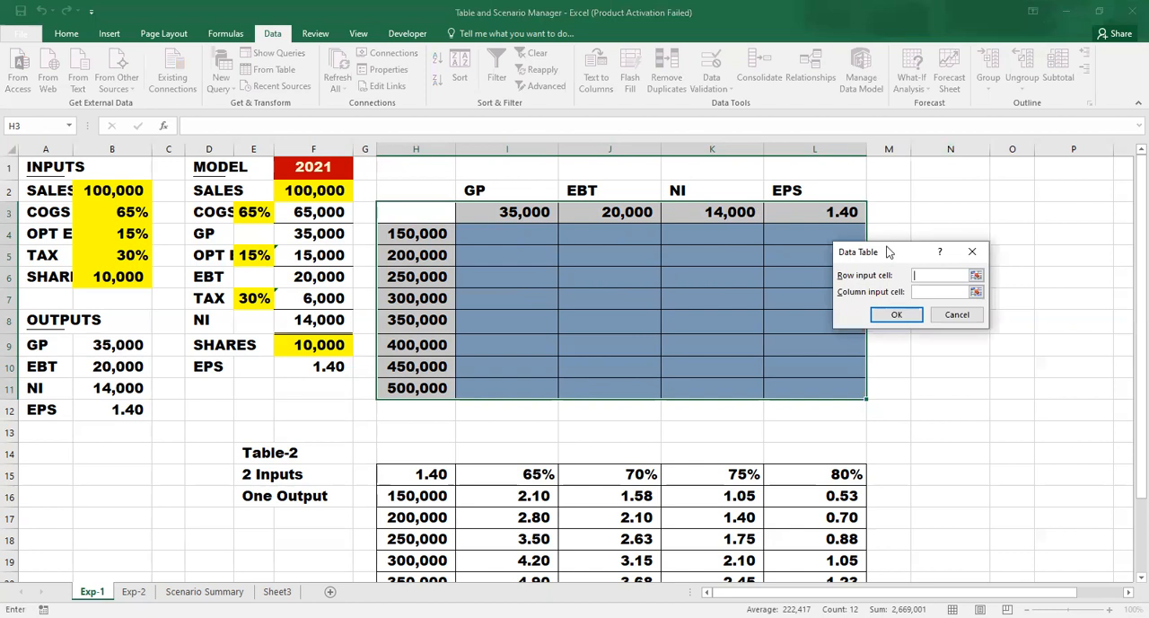
left_click_drag(888, 252, 903, 164)
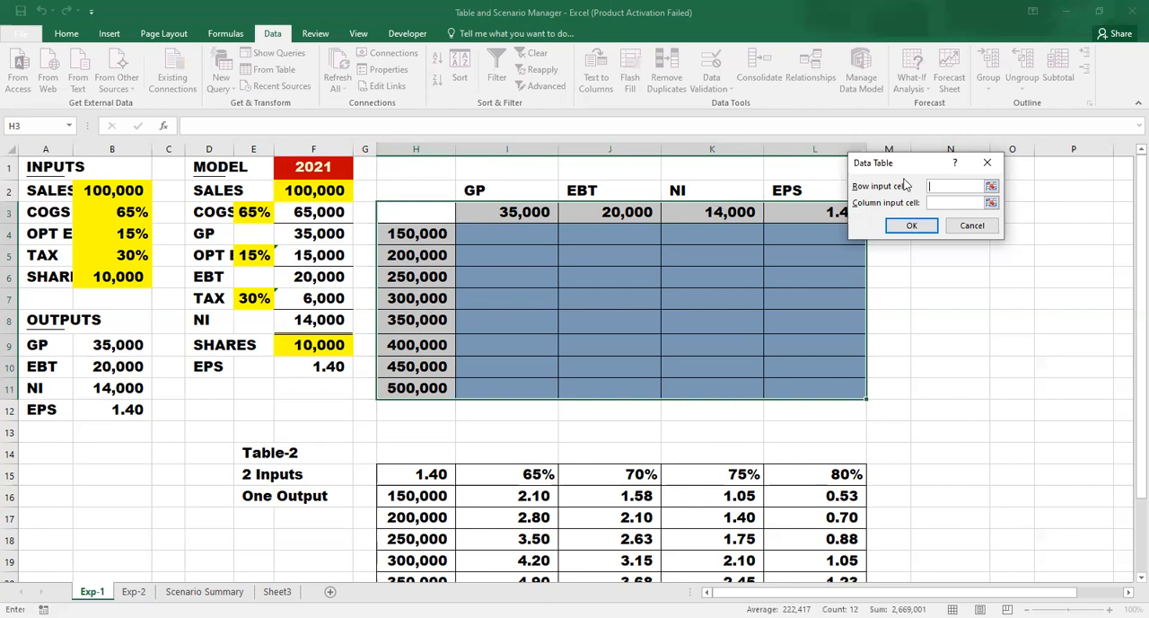
left_click(949, 188)
left_click(945, 202)
left_click(332, 190)
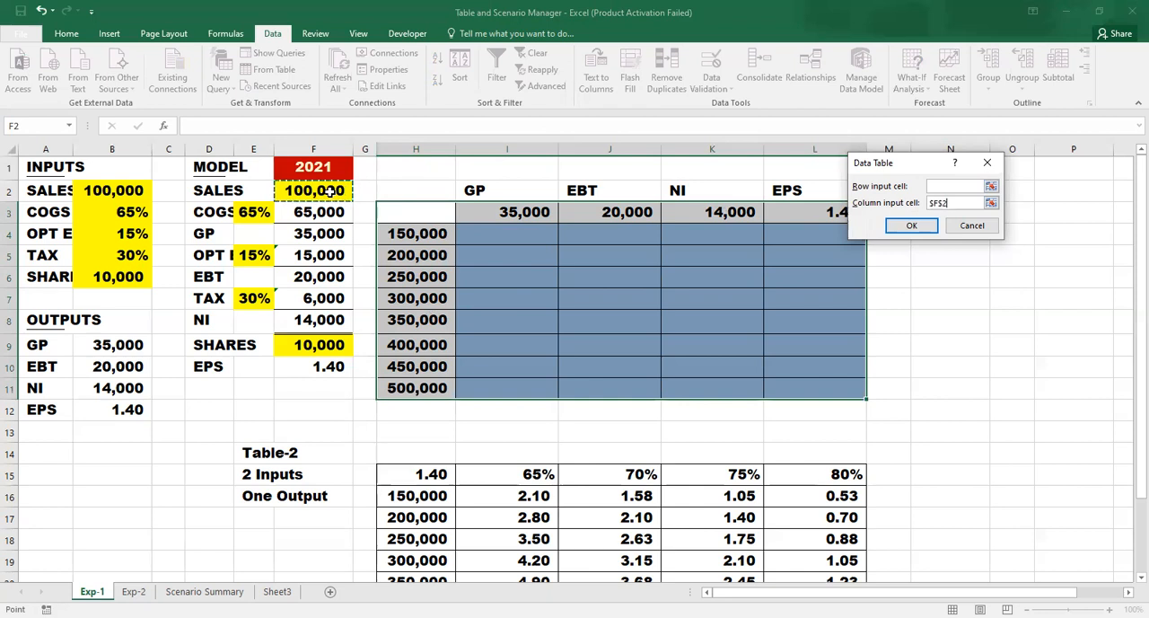
left_click(896, 227)
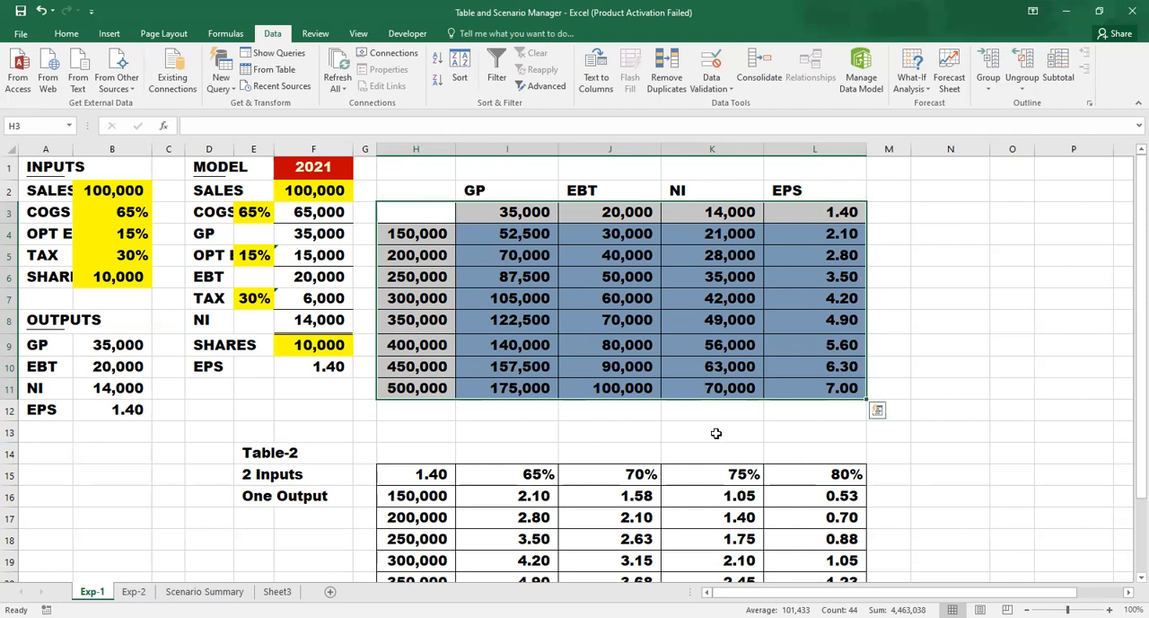
- Examine the data table's row for 500,000 sales, then Table-2's label, results and corner formula in H15
left_click(412, 388)
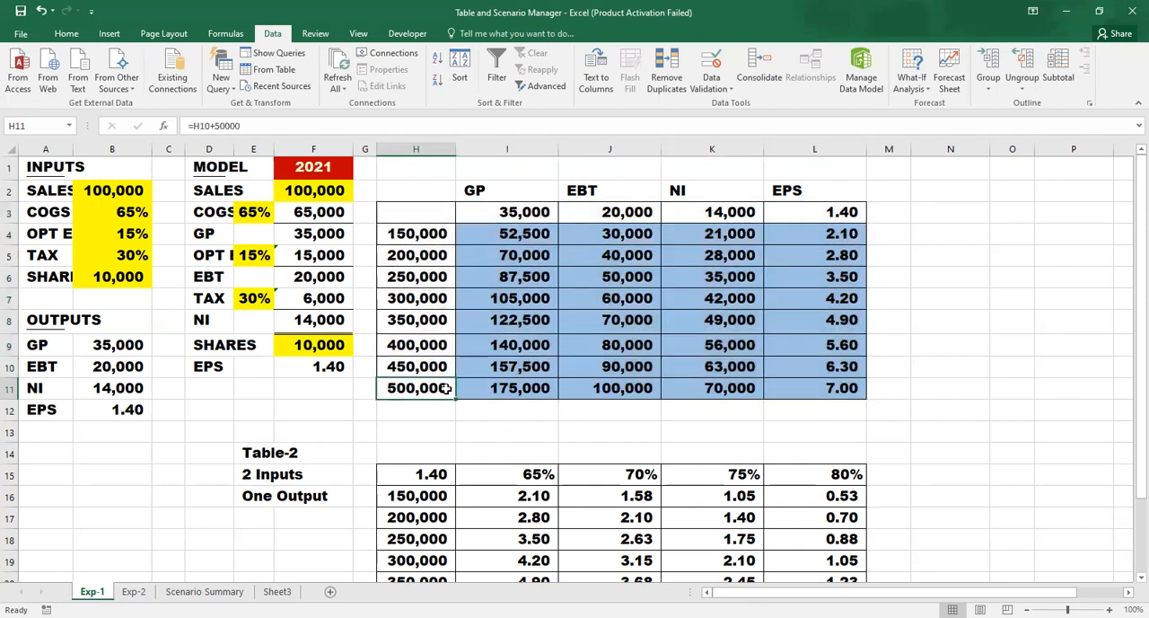
left_click(524, 388)
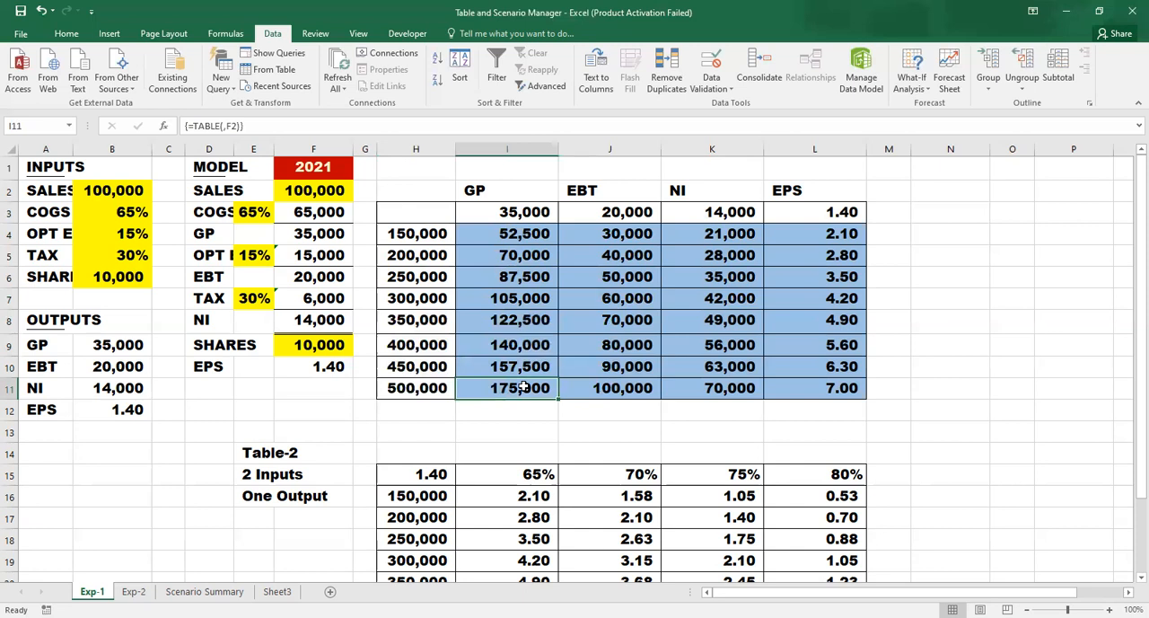
key("Down")
key("Down")
key("Down")
key("Down")
key("Down")
key("Down")
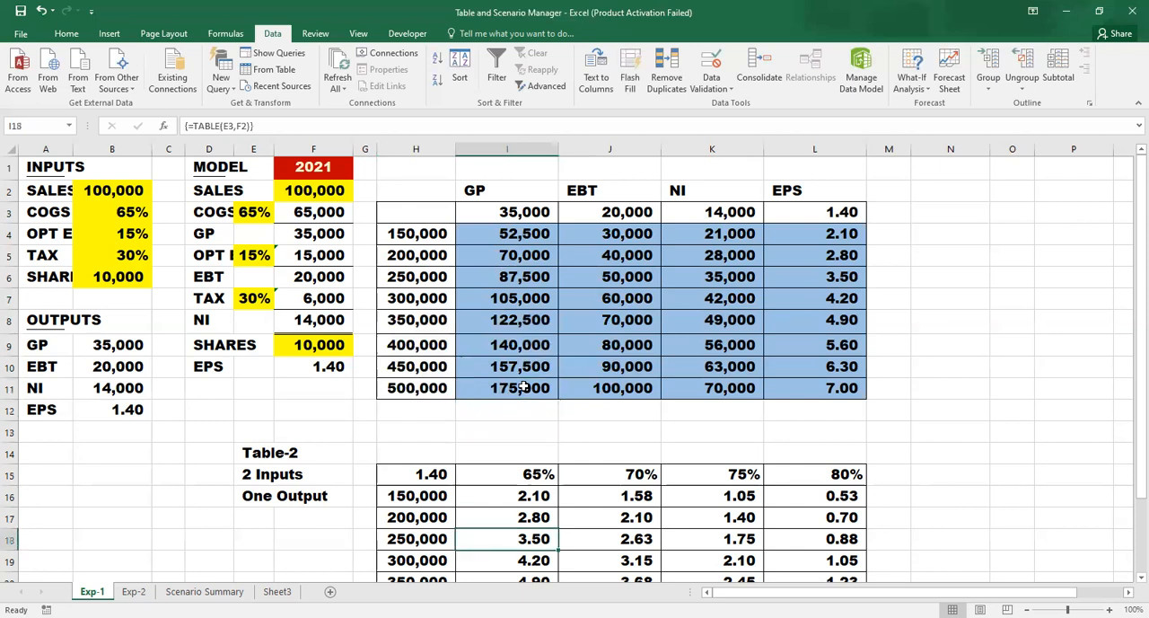
key("Left")
key("Left")
key("Left")
key("Left")
key("Up")
key("Up")
key("Up")
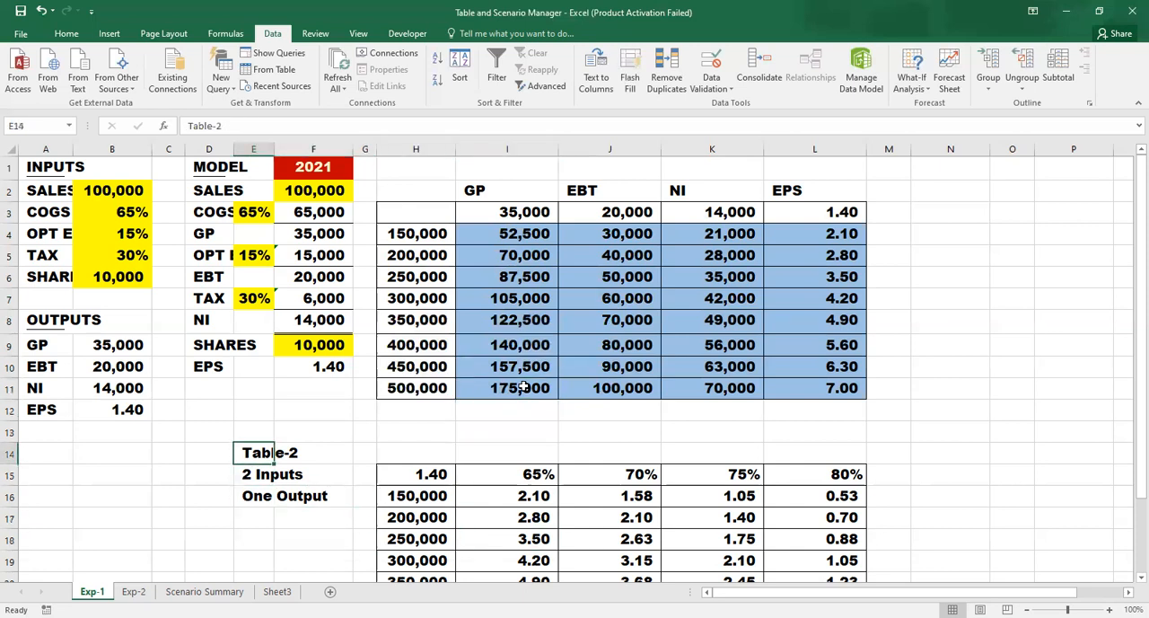
key("Right")
key("Right")
key("Right")
key("Down")
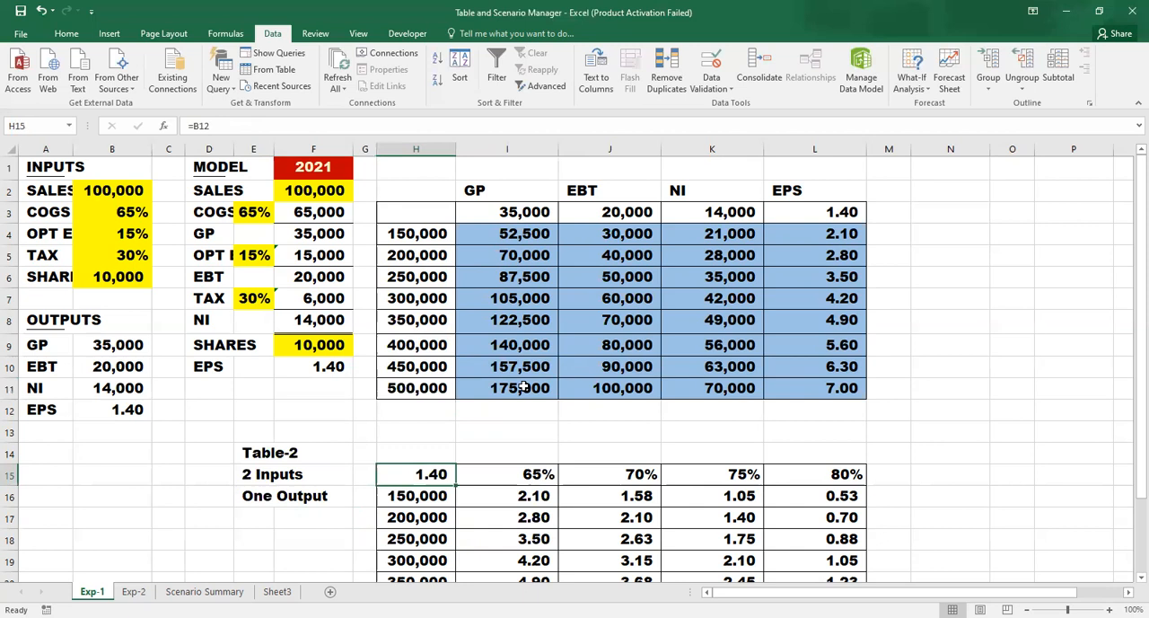
- Examine the EPS output formula in B12, then Table-2's first sales value and data table results in row 16
left_click(118, 410)
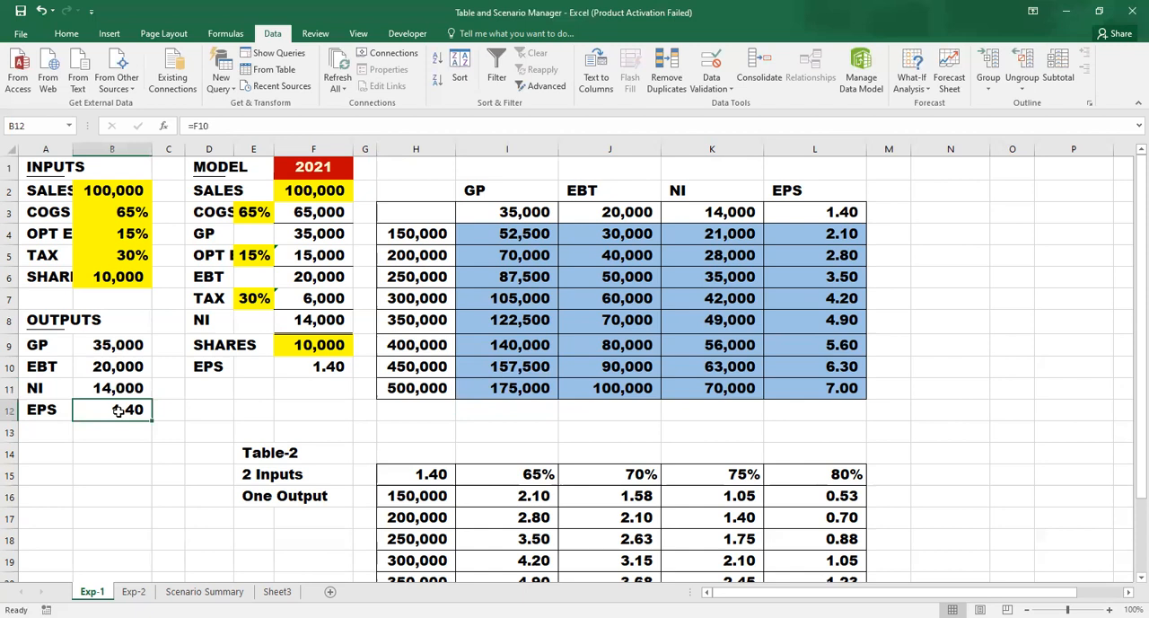
key("Down")
key("Down")
key("Down")
key("Down")
key("Down")
key("Down")
key("Down")
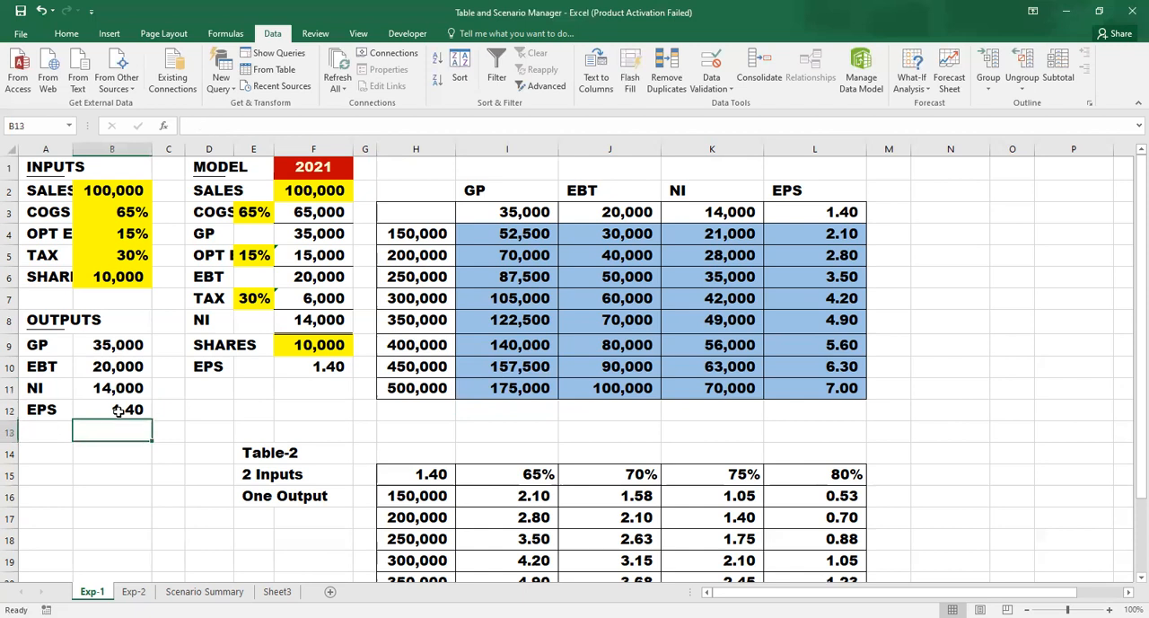
key("Right")
key("Right")
key("Right")
key("Right")
key("Right")
key("Right")
key("Up")
key("Up")
key("Up")
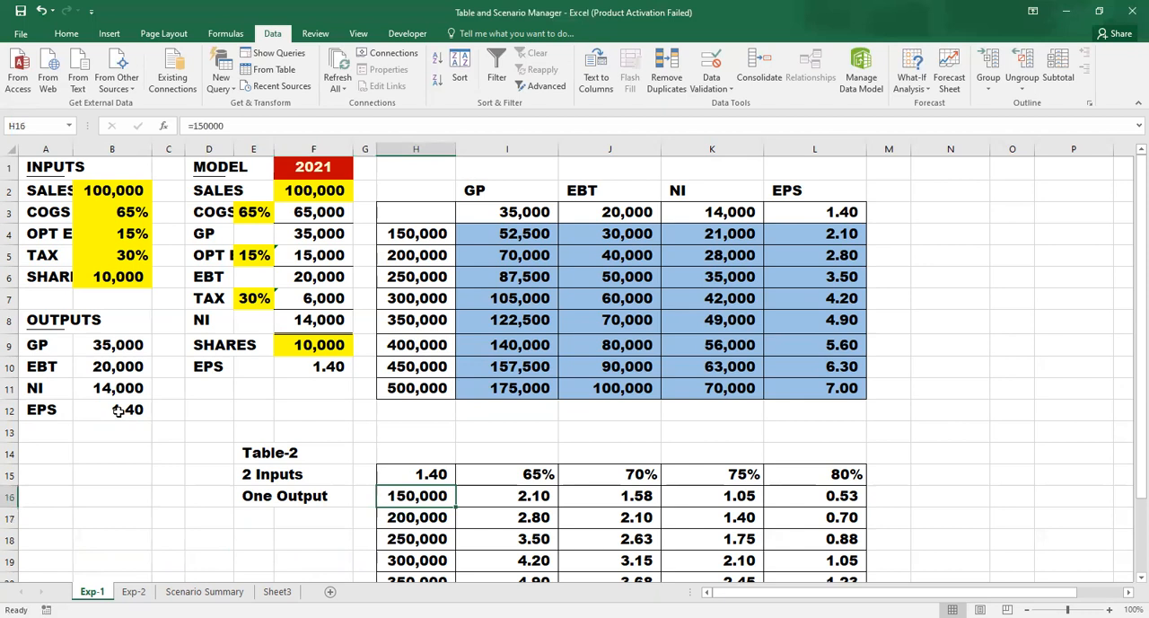
key("Right")
key("Right")
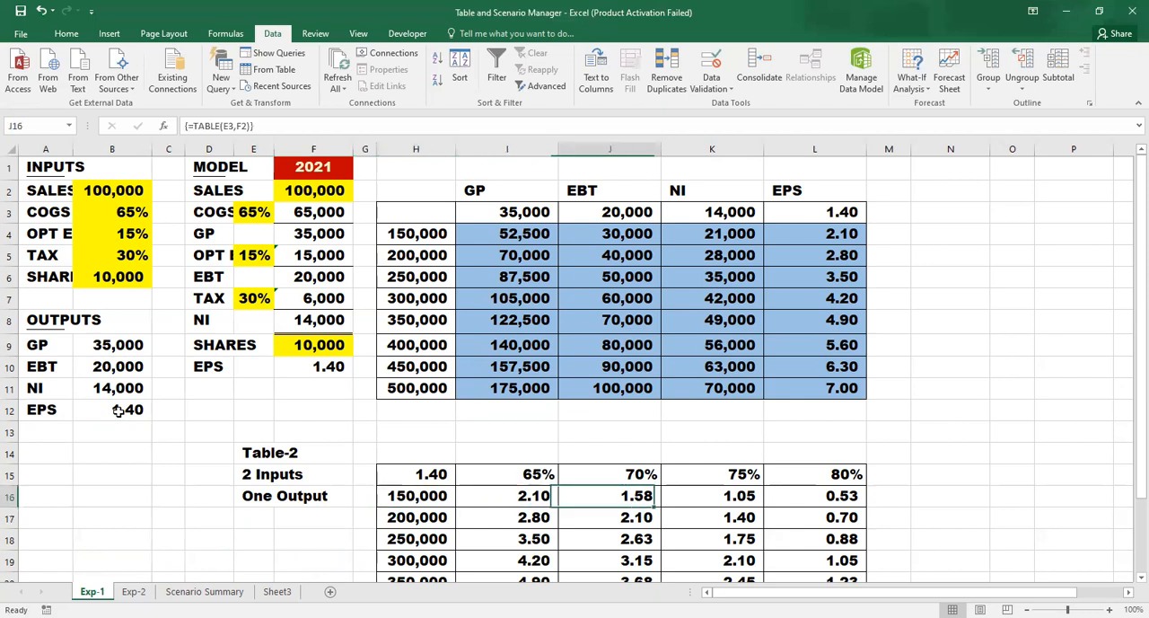
- Check the COGS percentages along Table-2's header row 15, beside the corner cell H15
key("Up")
key("Left")
key("Left")
key("Left")
key("Right")
key("Right")
key("Right")
key("Left")
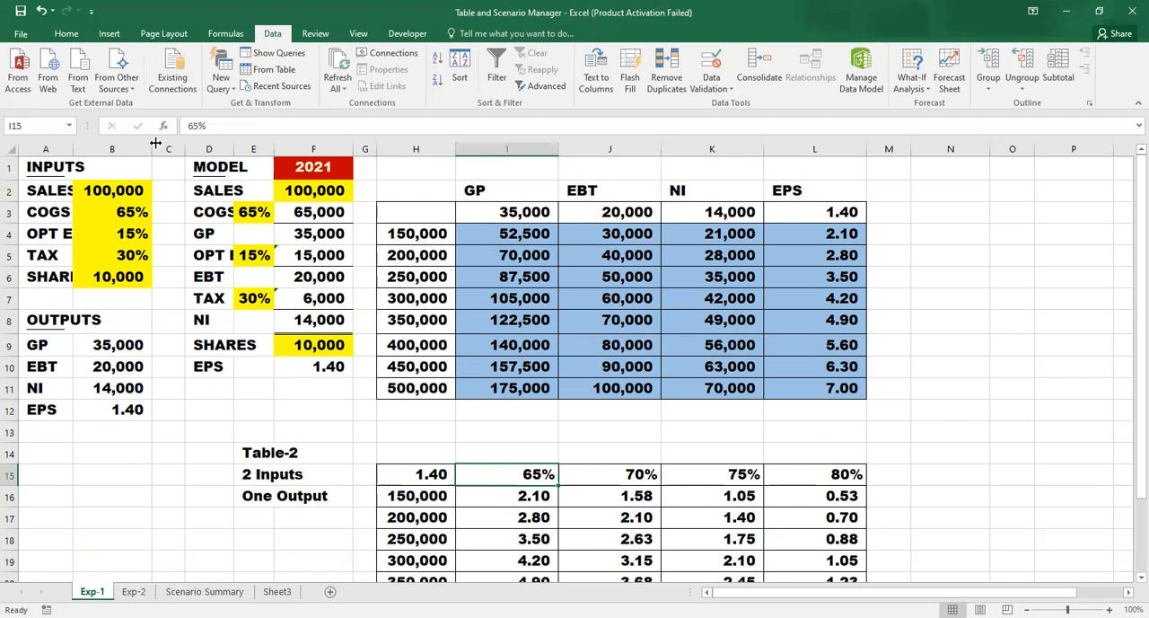
- Compare the COGS input in B3 and EPS output in B12 with Table-2's sales value, COGS headers and first result
left_click(125, 212)
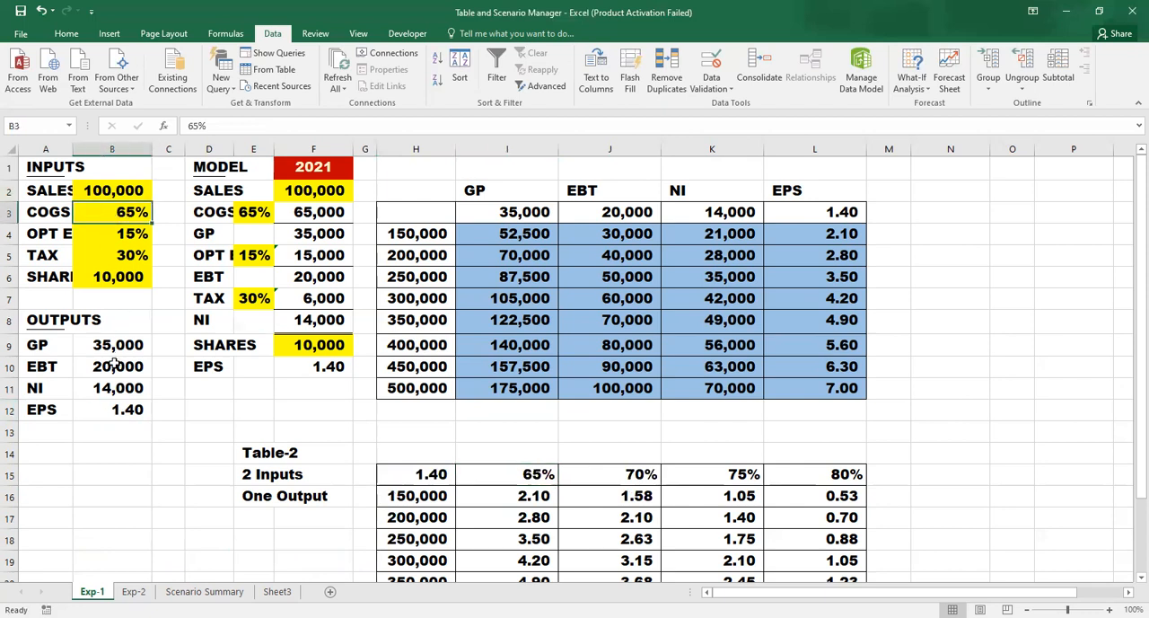
left_click(123, 409)
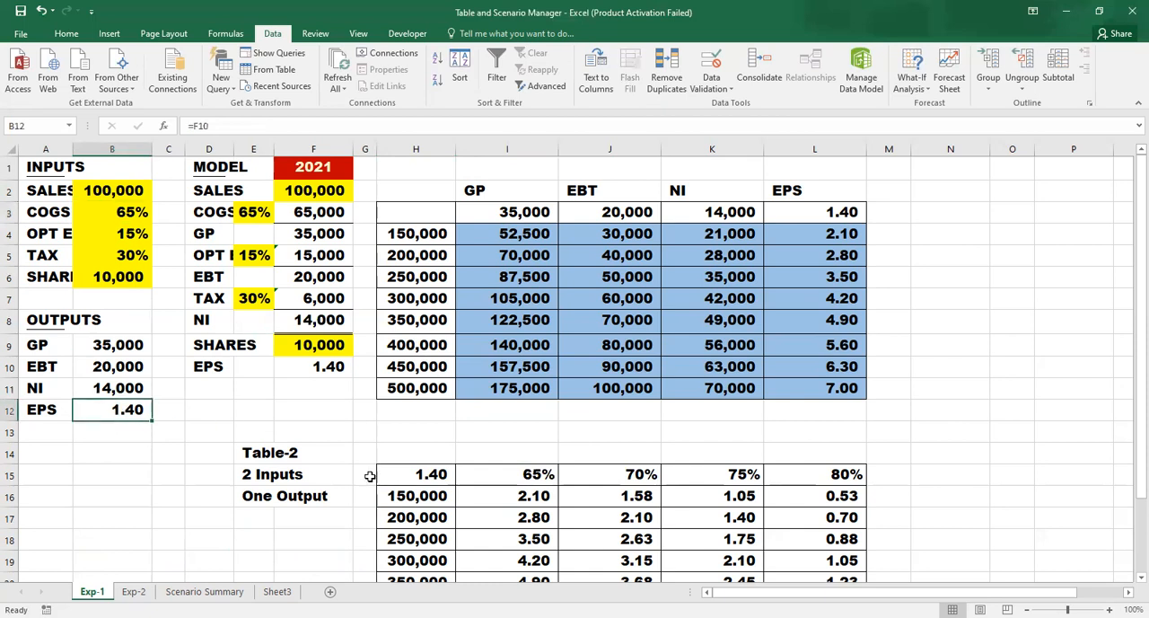
left_click(426, 504)
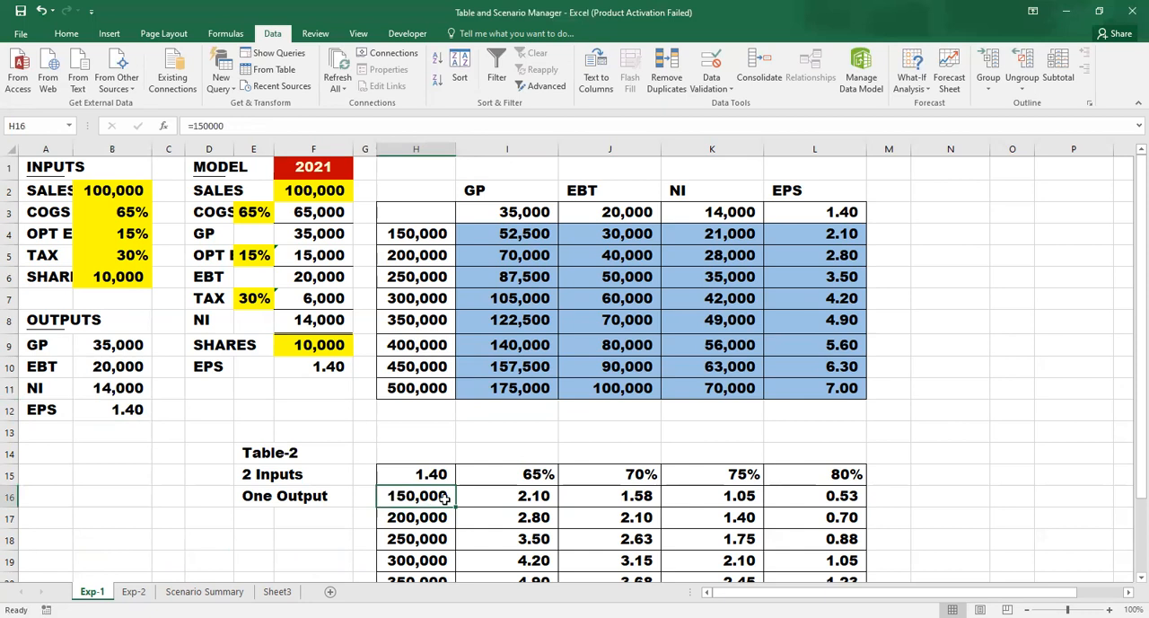
left_click(537, 475)
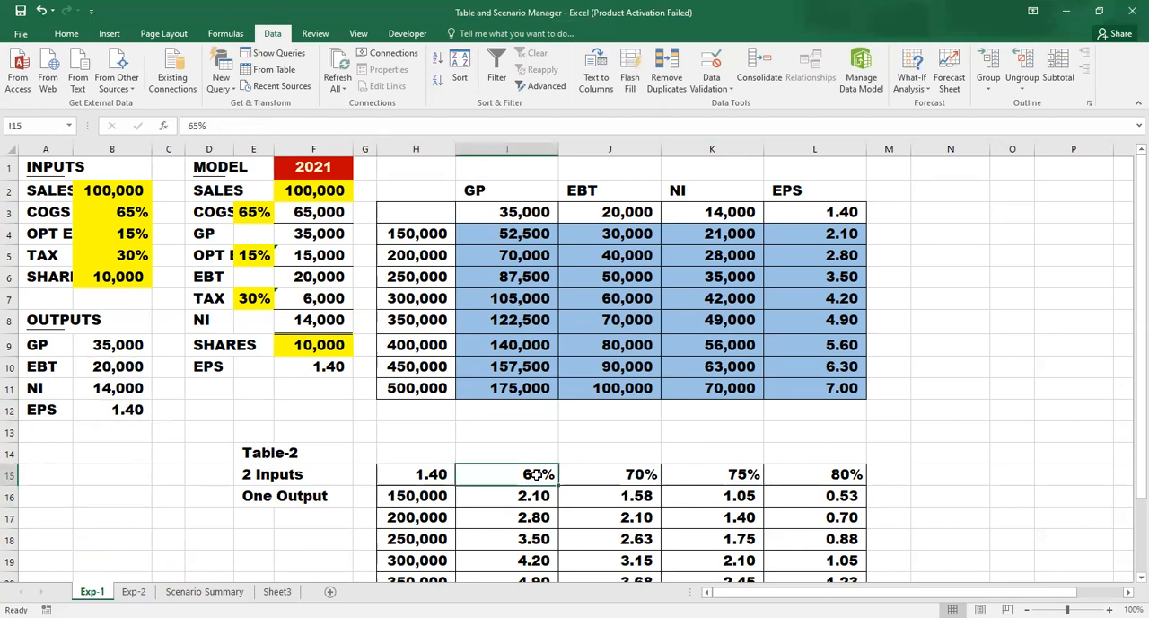
left_click(529, 497)
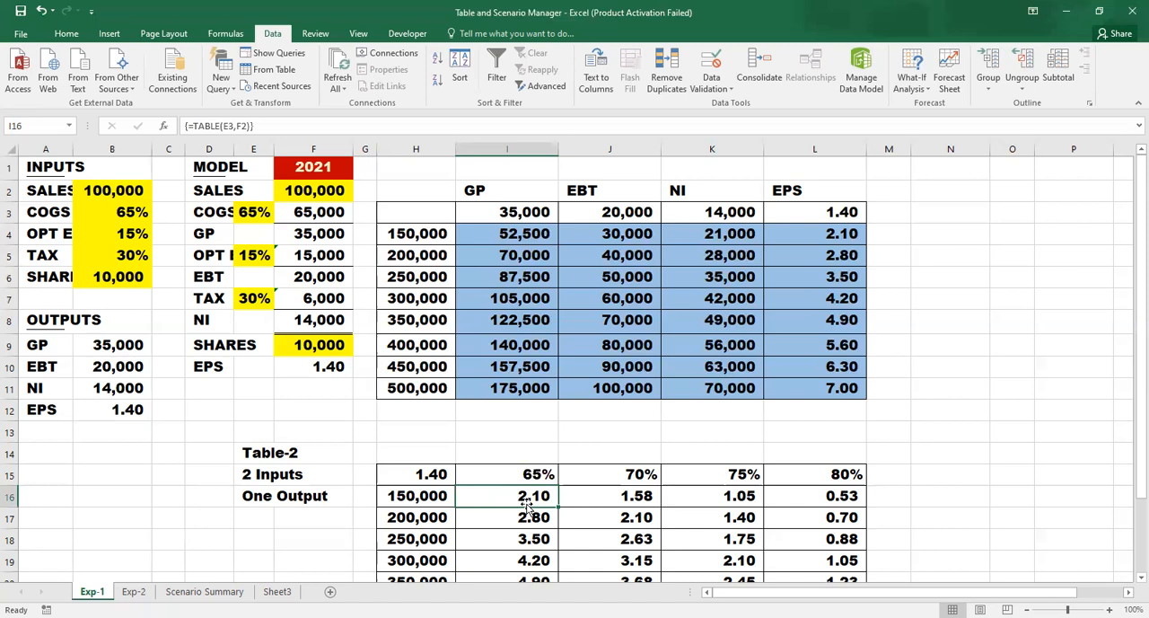
left_click(626, 474)
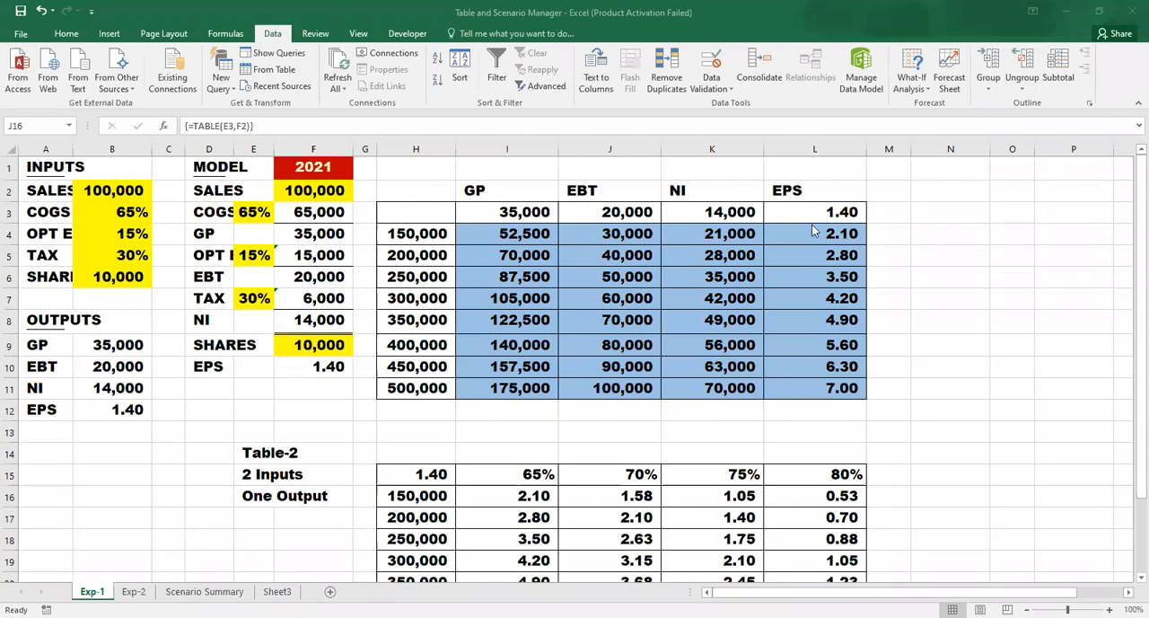
- Clear the calculated results in I16:L23 of Table-2
left_click(495, 496)
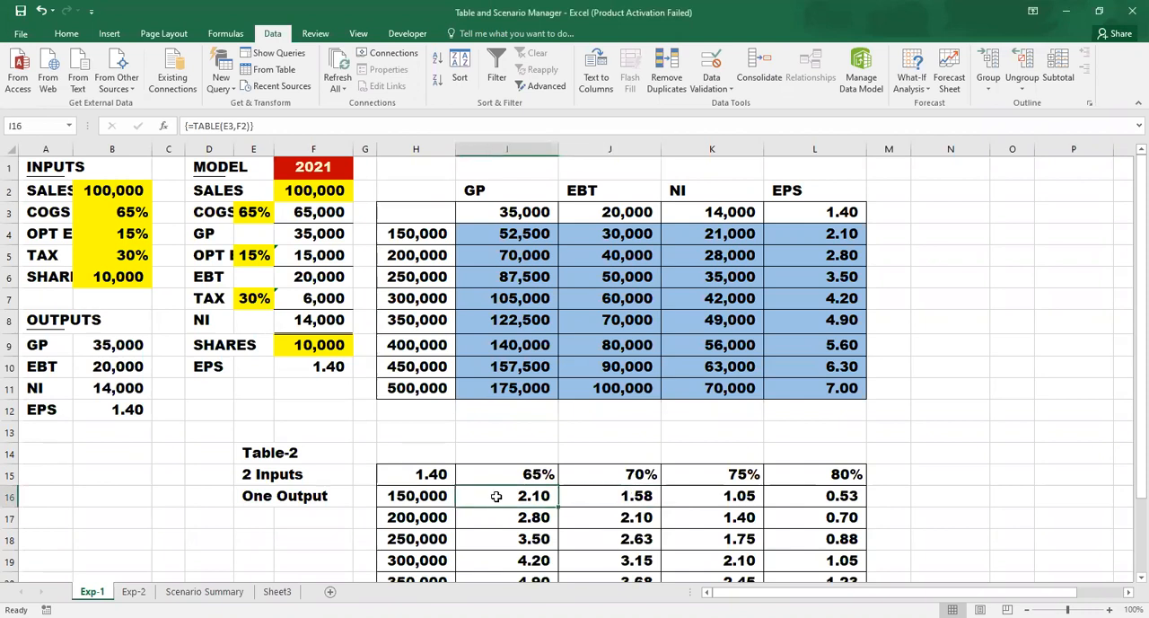
key("ctrl+shift+Right")
key("ctrl+shift+Down")
key("Delete")
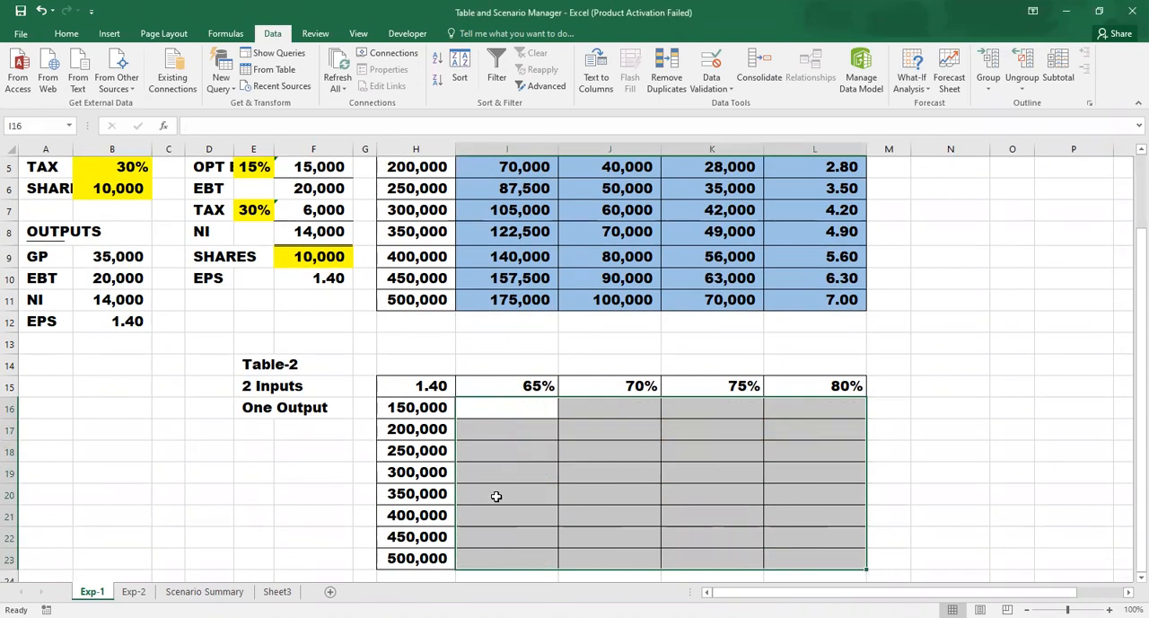
- Link Table-2's corner cell H15 to the EPS output with the formula =B12
key("Left")
key("Up")
key("ctrl+Up")
key("ctrl+Up")
key("ctrl+Up")
key("Down")
key("Down")
key("Down")
key("Down")
key("Down")
key("Down")
key("Down")
key("Down")
key("Down")
key("Down")
key("Down")
key("Down")
key("Down")
key("Down")
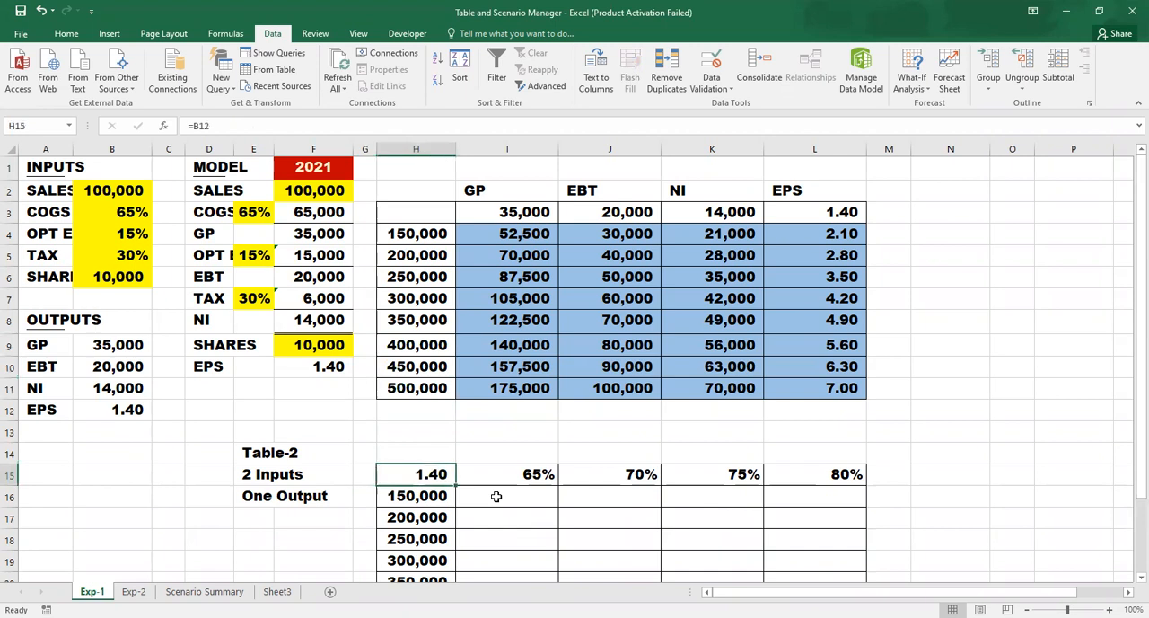
type("=")
key("Left")
key("Left")
key("Left")
key("Left")
key("Left")
key("Left")
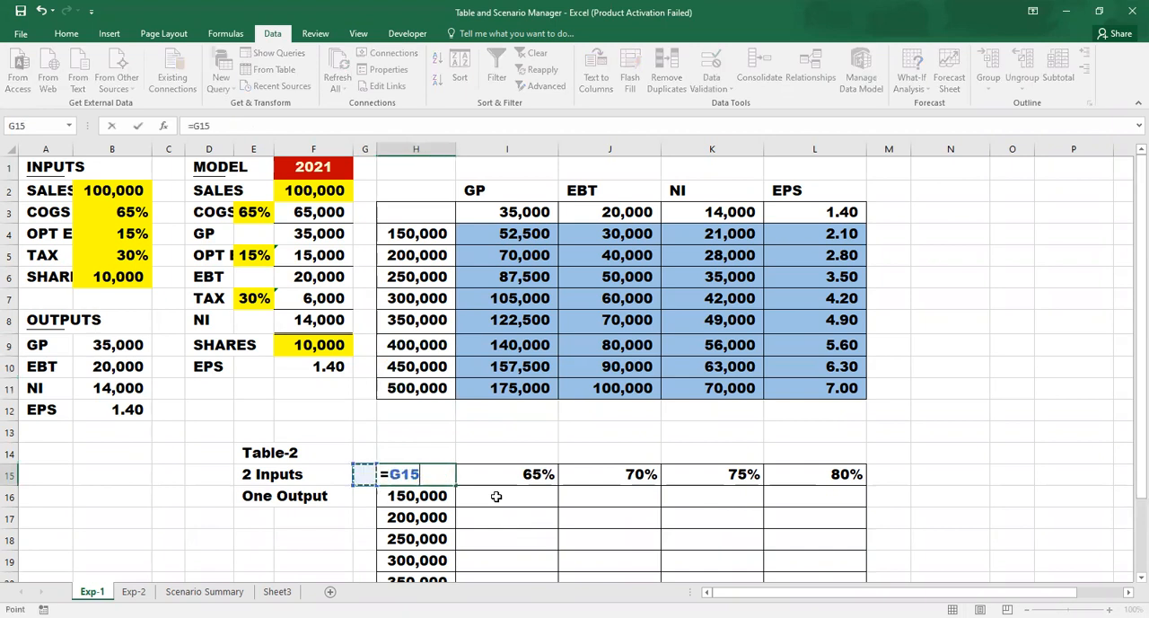
key("Left")
key("Up")
key("Up")
key("Up")
key("Right")
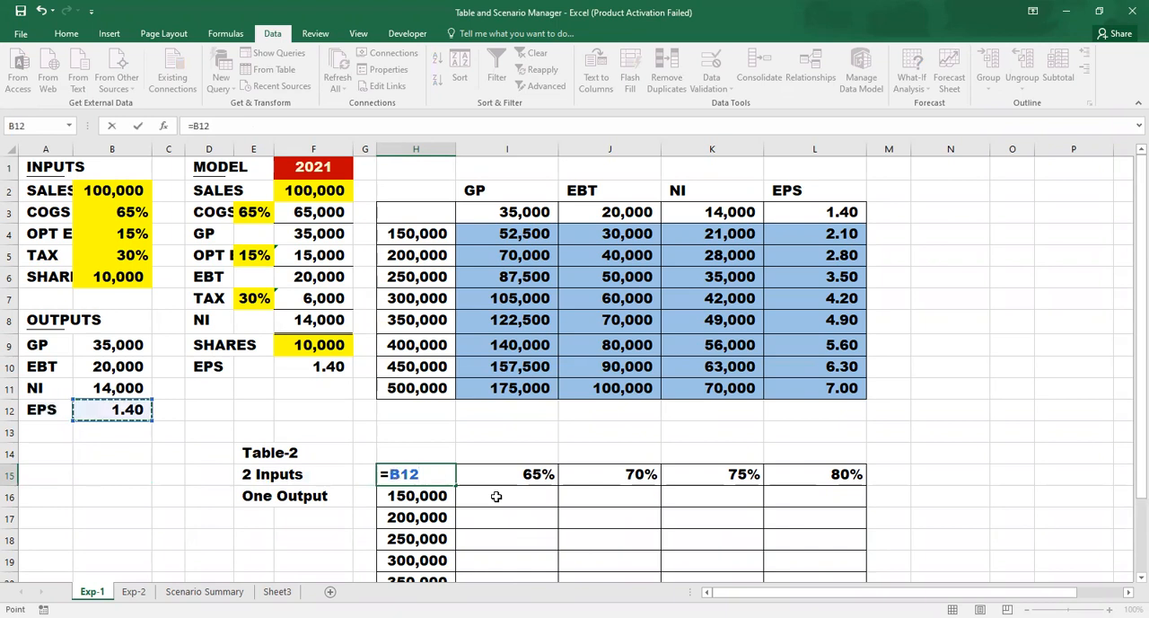
key("ctrl+Return")
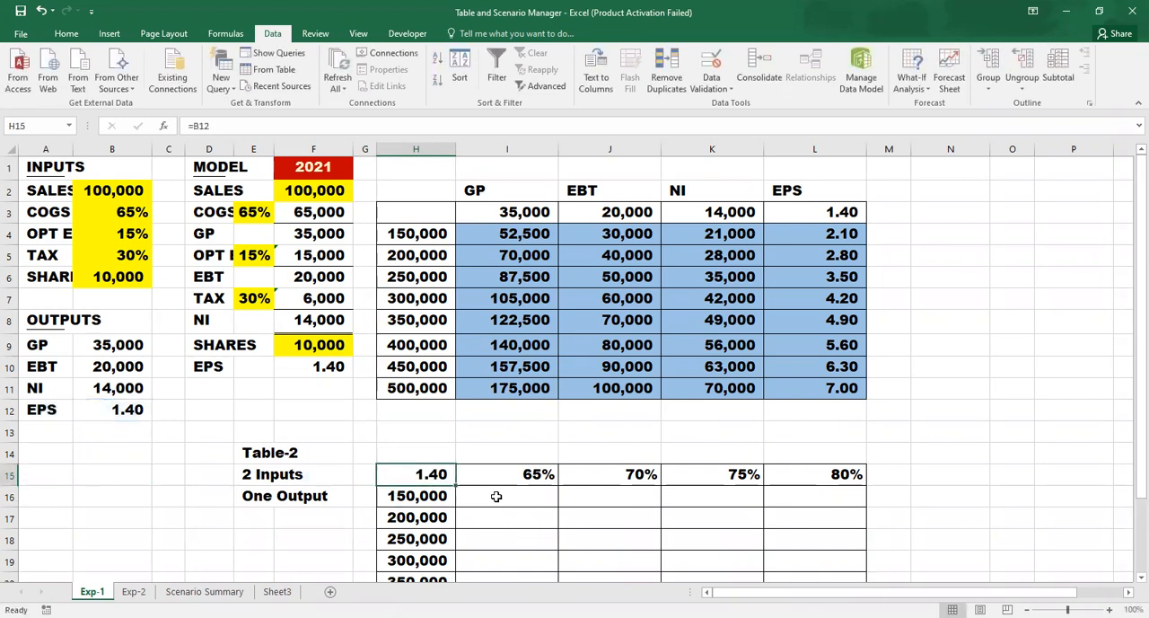
- Check the COGS percentages in I15:L15 and the sales values in column H of Table-2
key("Right")
key("Right")
key("Left")
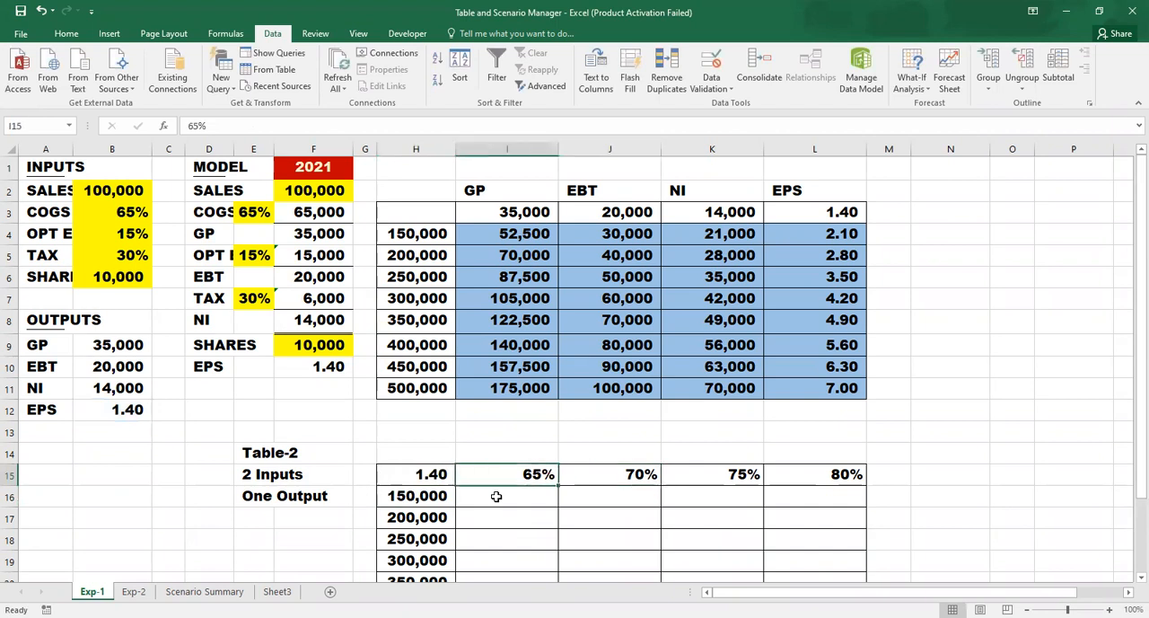
key("Right")
key("Right")
key("Left")
key("Right")
key("Right")
key("Left")
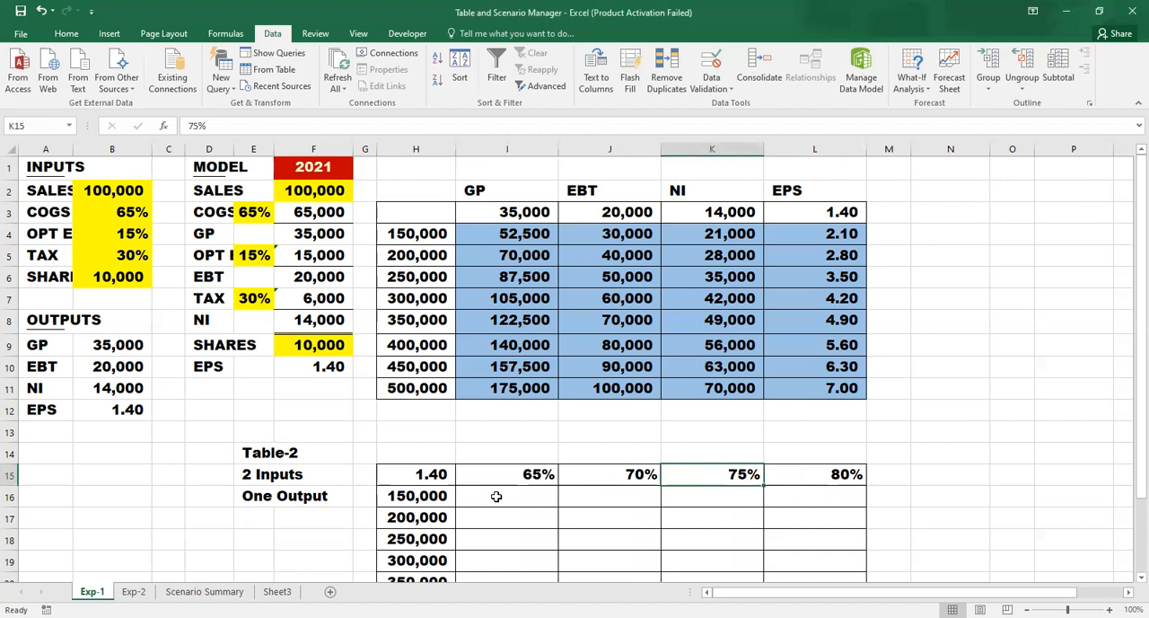
key("Down")
key("Down")
key("Down")
key("Left")
key("Left")
key("Left")
- Create a two-variable data table over H15:L23 with COGS cell E3 as row input and sales cell F2 as column input
key("Up")
key("Up")
key("Up")
key("ctrl+shift+Right")
key("ctrl+shift+Down")
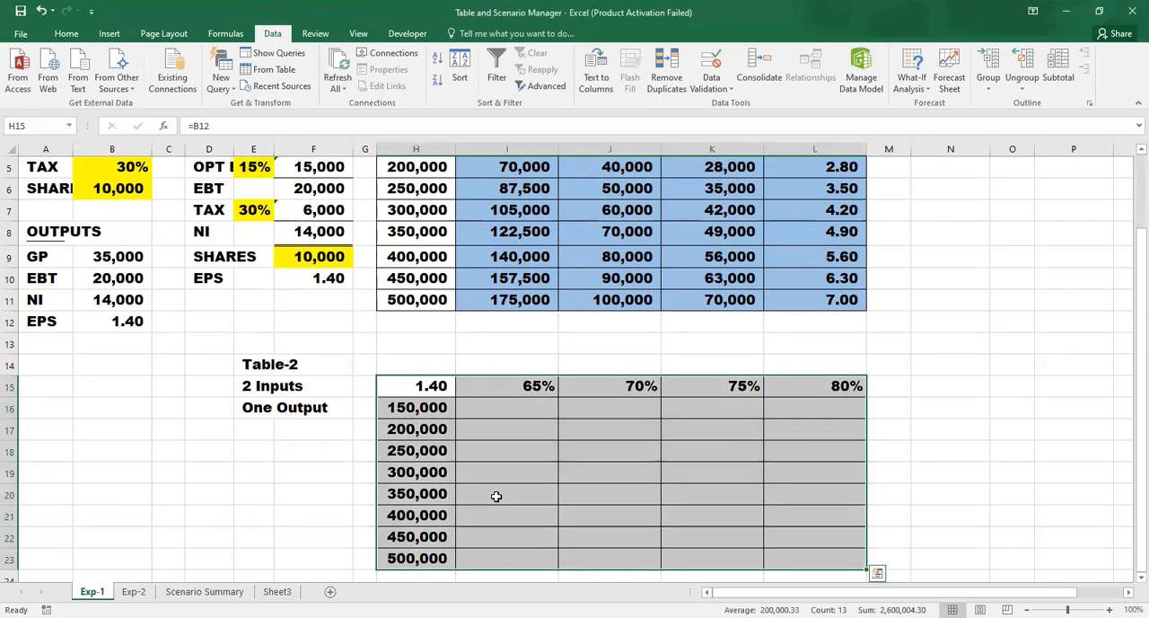
left_click(908, 79)
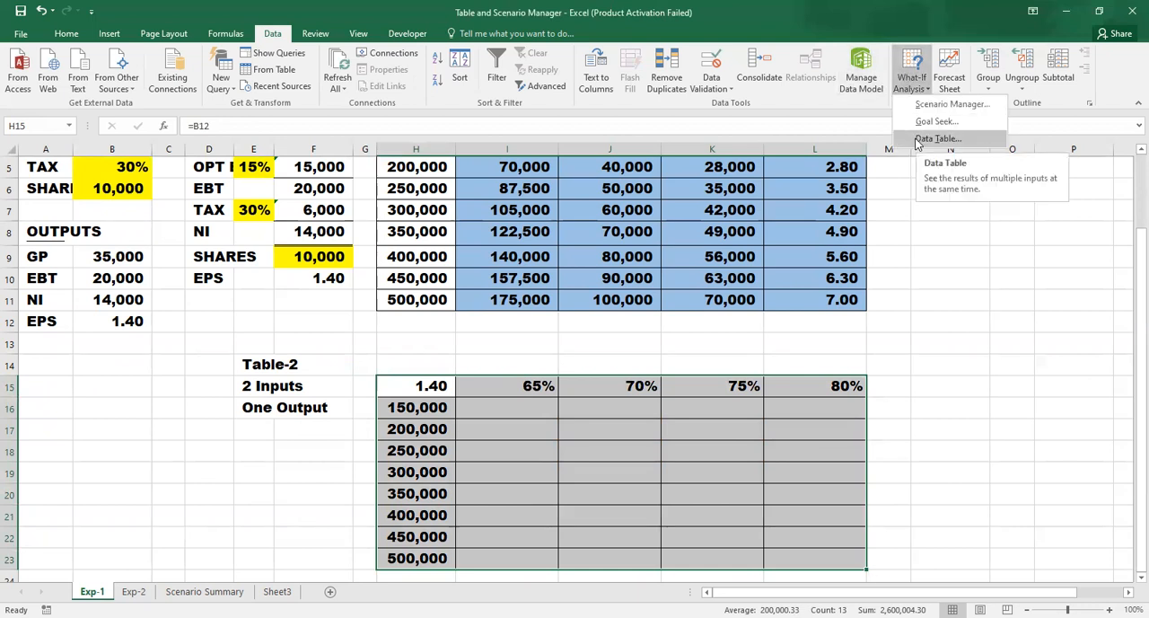
left_click(924, 139)
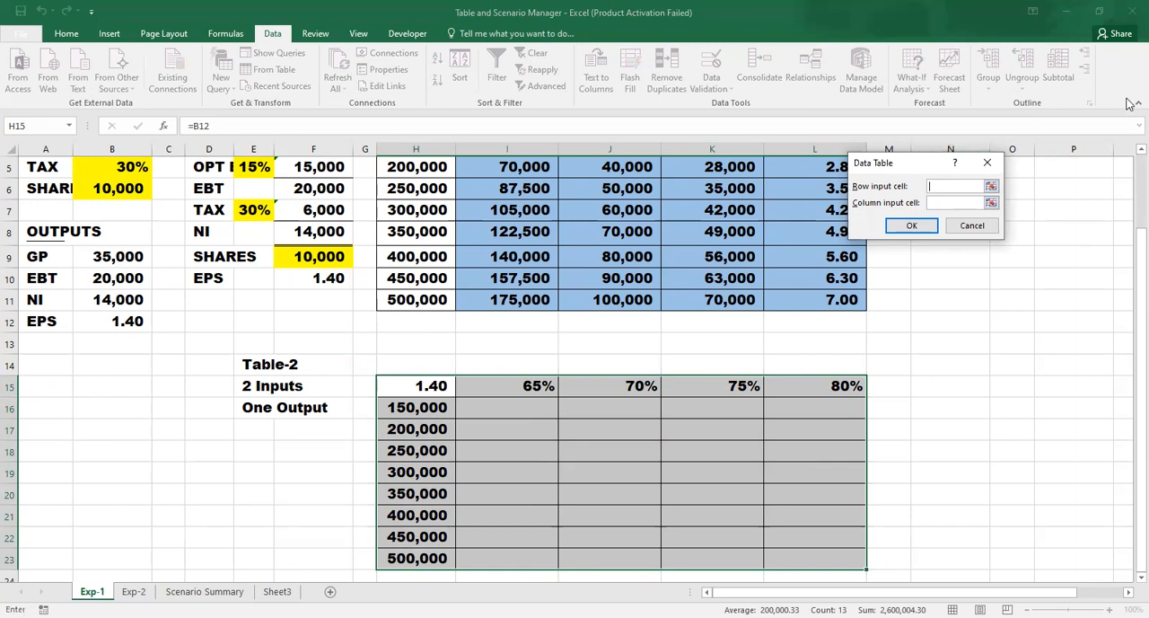
scroll(1129, 169, "up", 2)
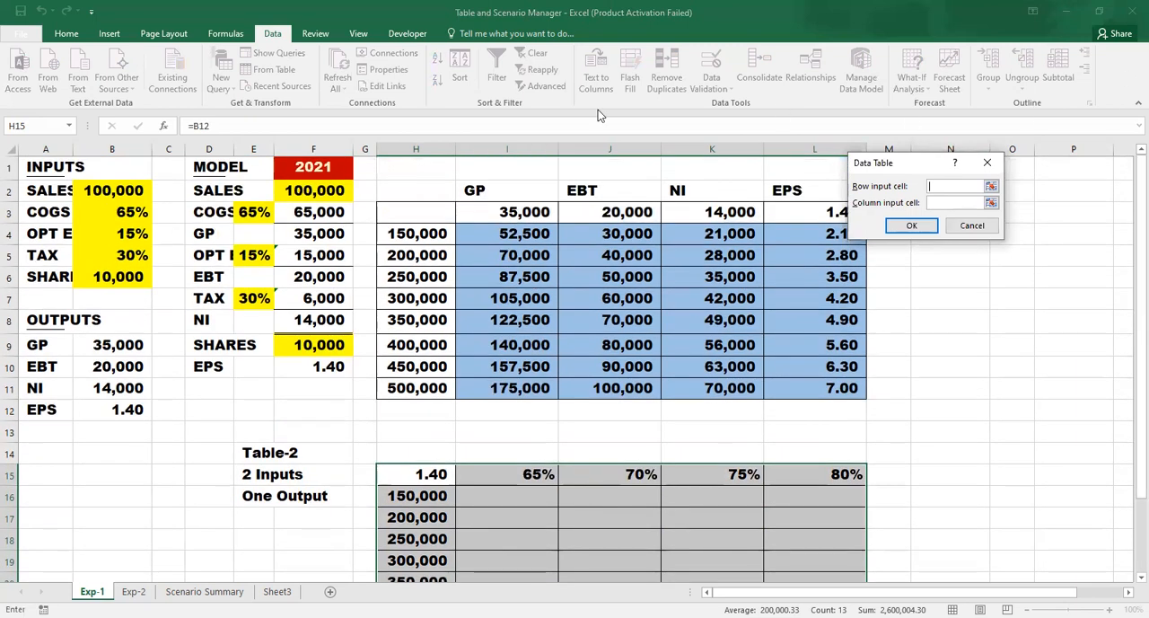
left_click(255, 212)
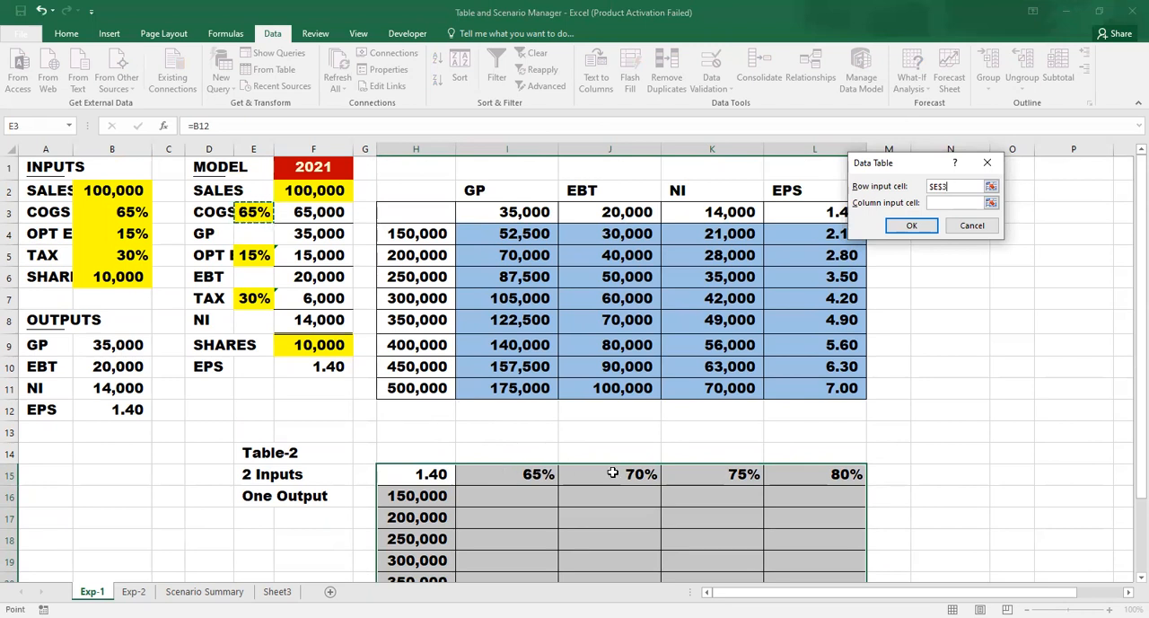
left_click(953, 205)
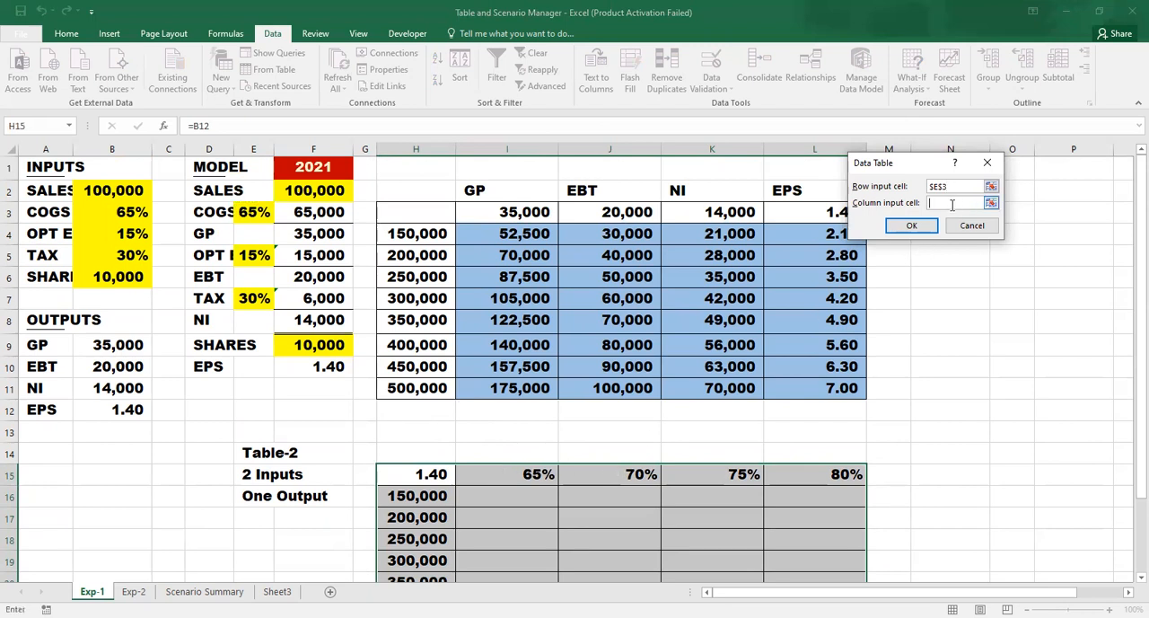
left_click(301, 192)
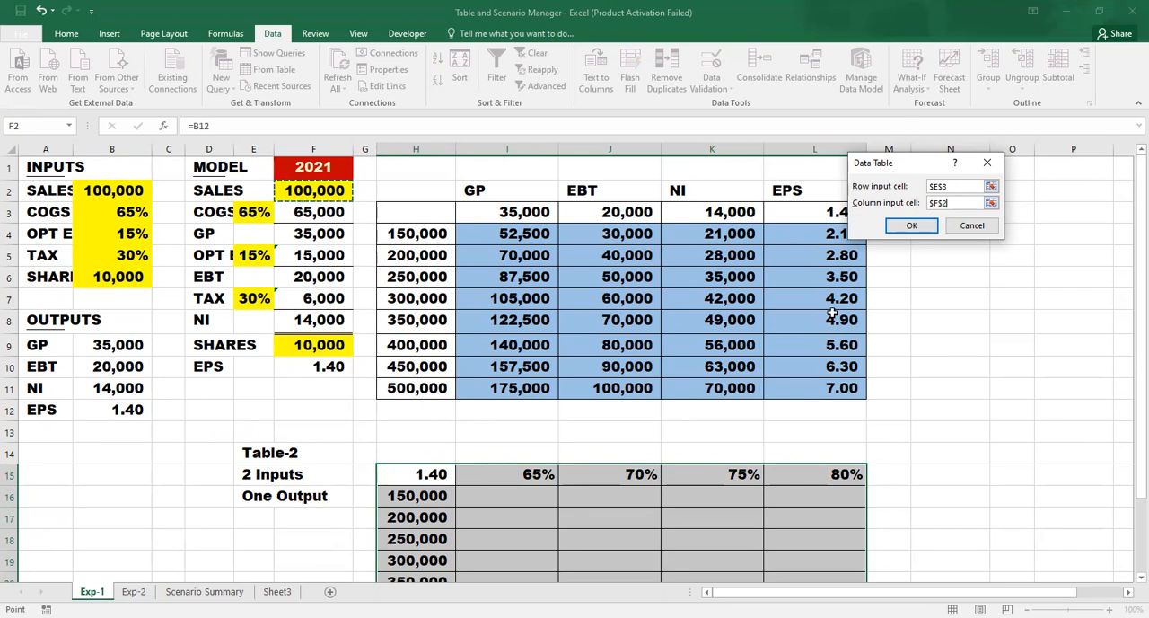
left_click(905, 226)
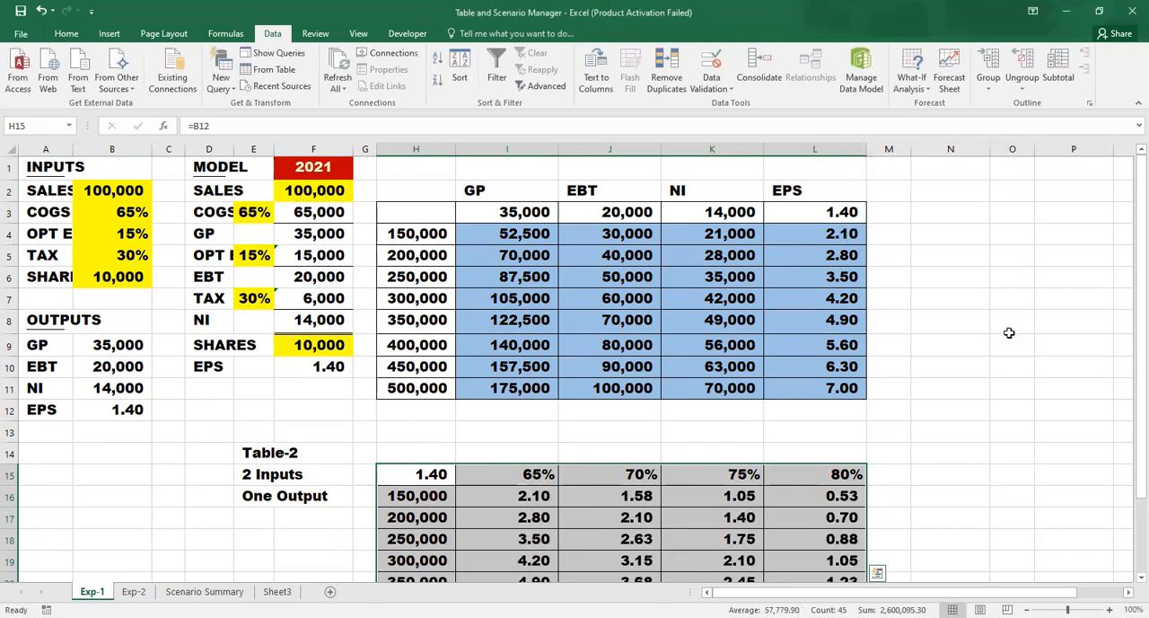
scroll(1129, 332, "down", 2)
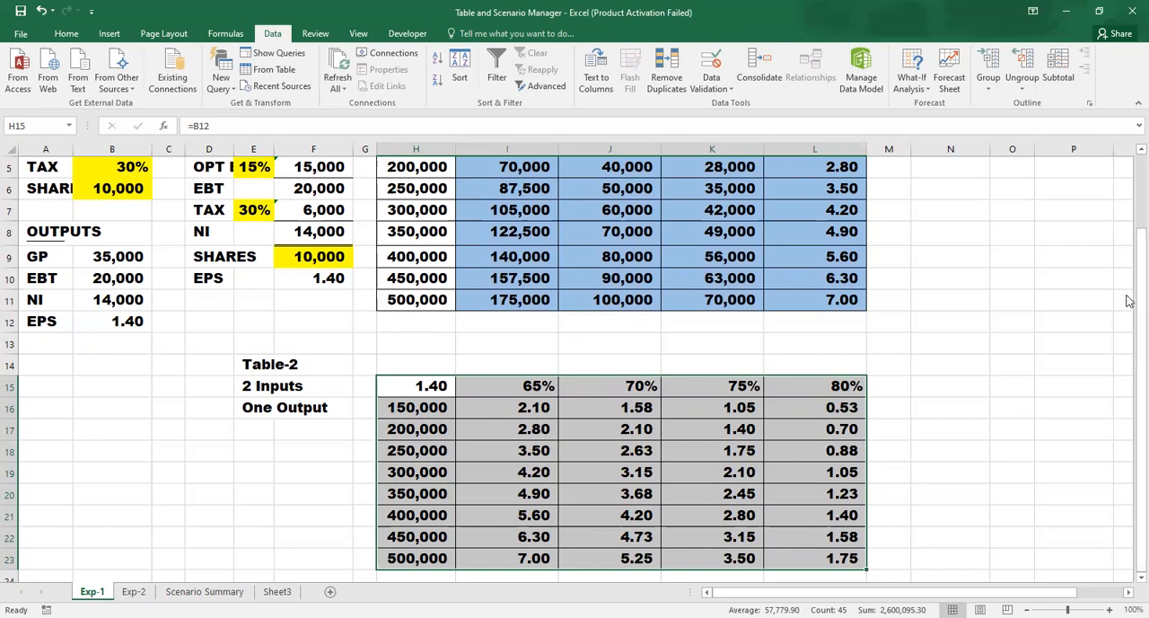
scroll(1129, 191, "up", 2)
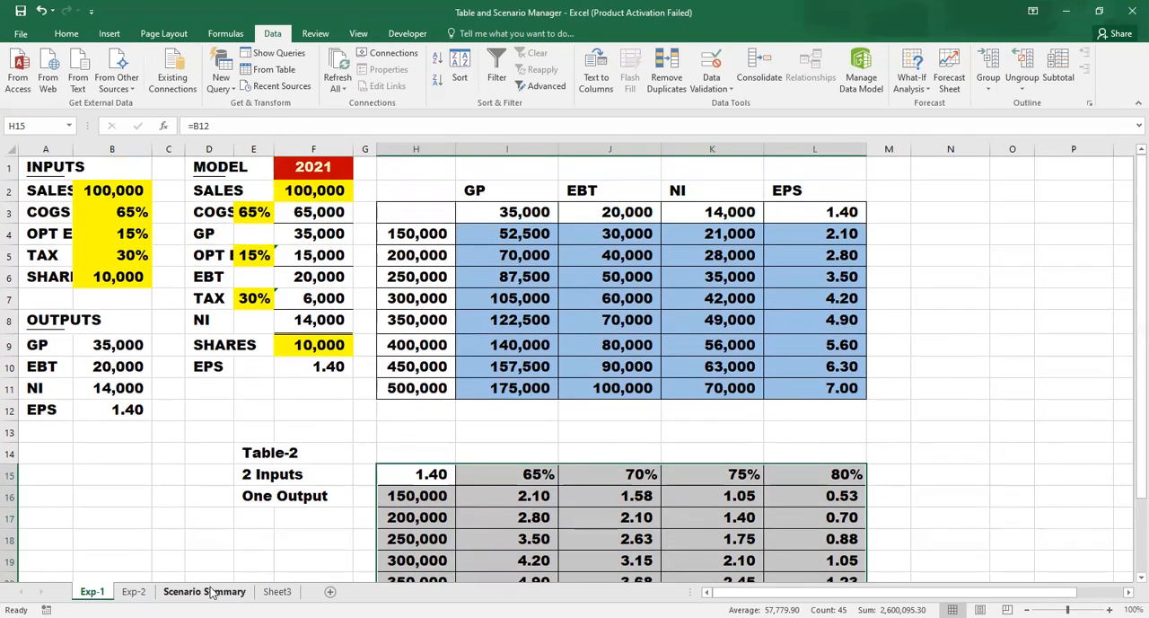
- Switch to the Exp-2 sheet and examine the future value formula in C8 and the annual return in C6
left_click(134, 591)
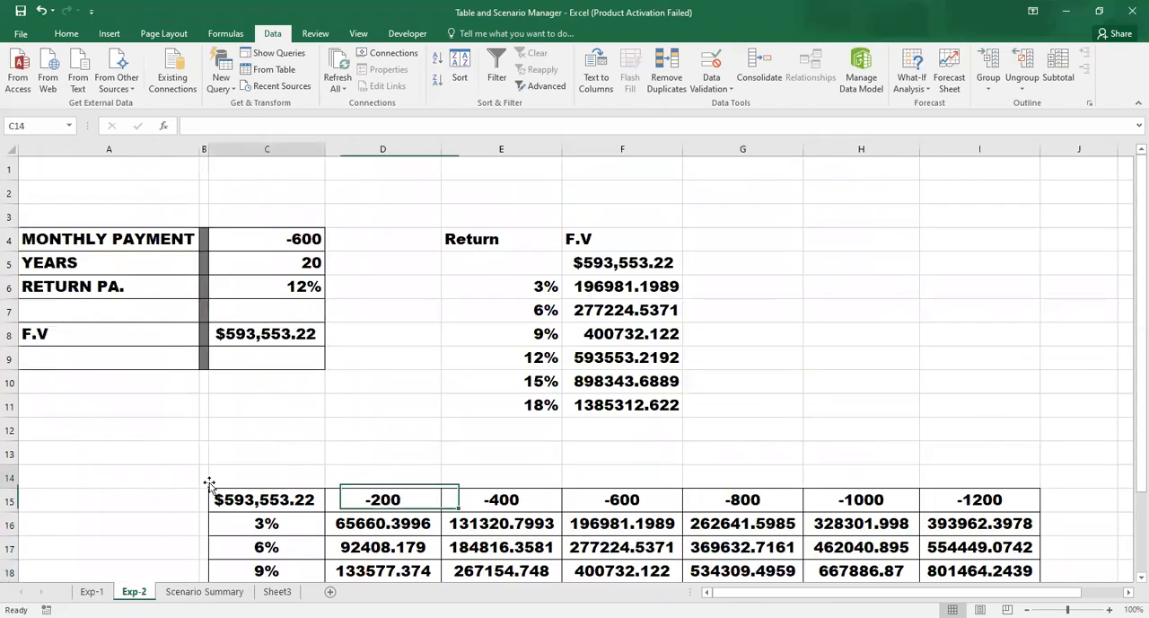
left_click(210, 483)
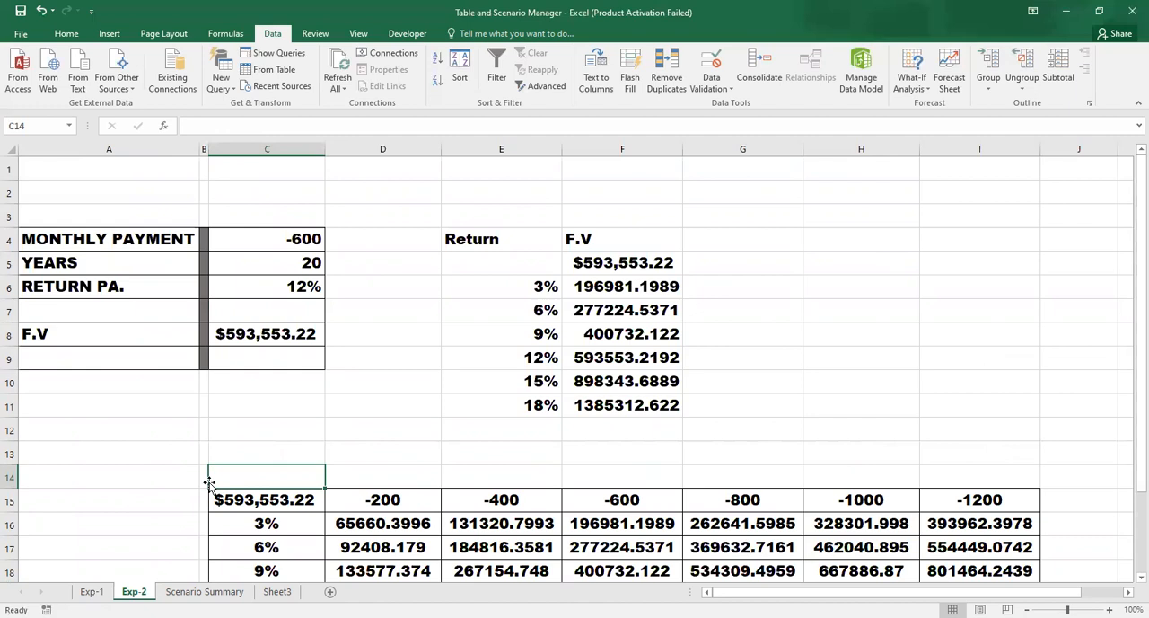
left_click(280, 335)
double_click(279, 335)
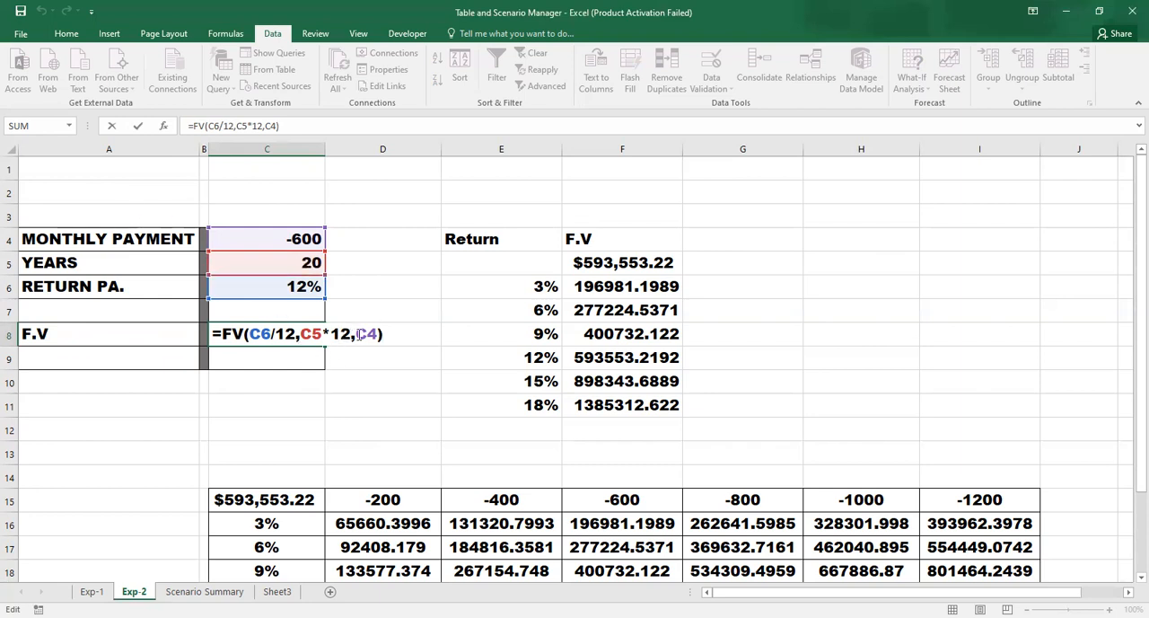
key("Return")
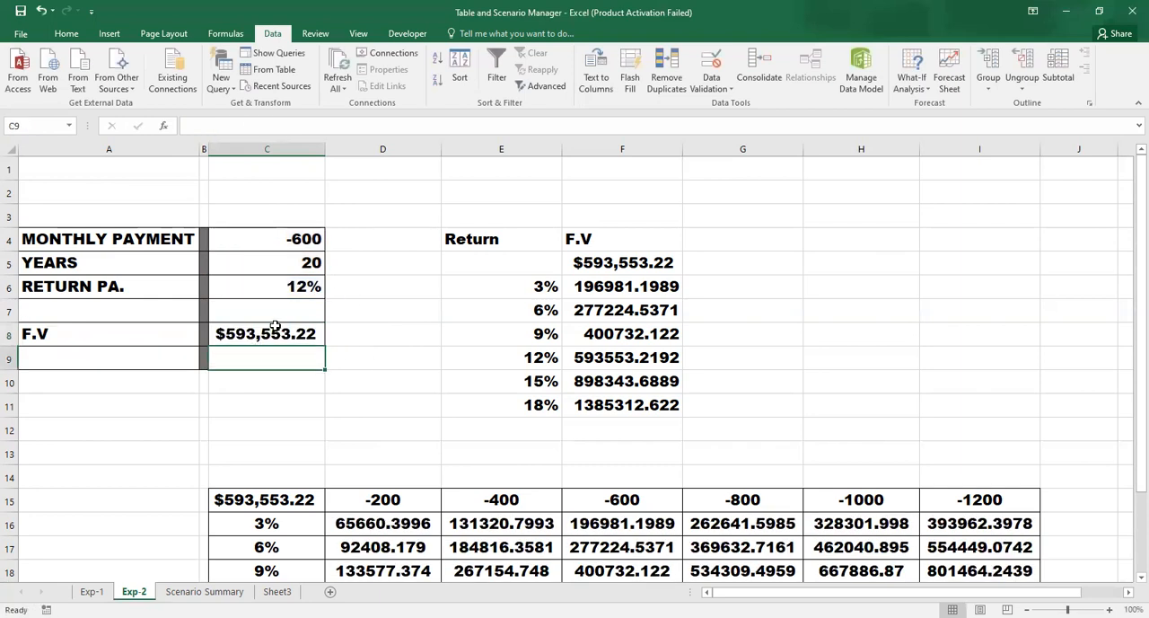
left_click(275, 327)
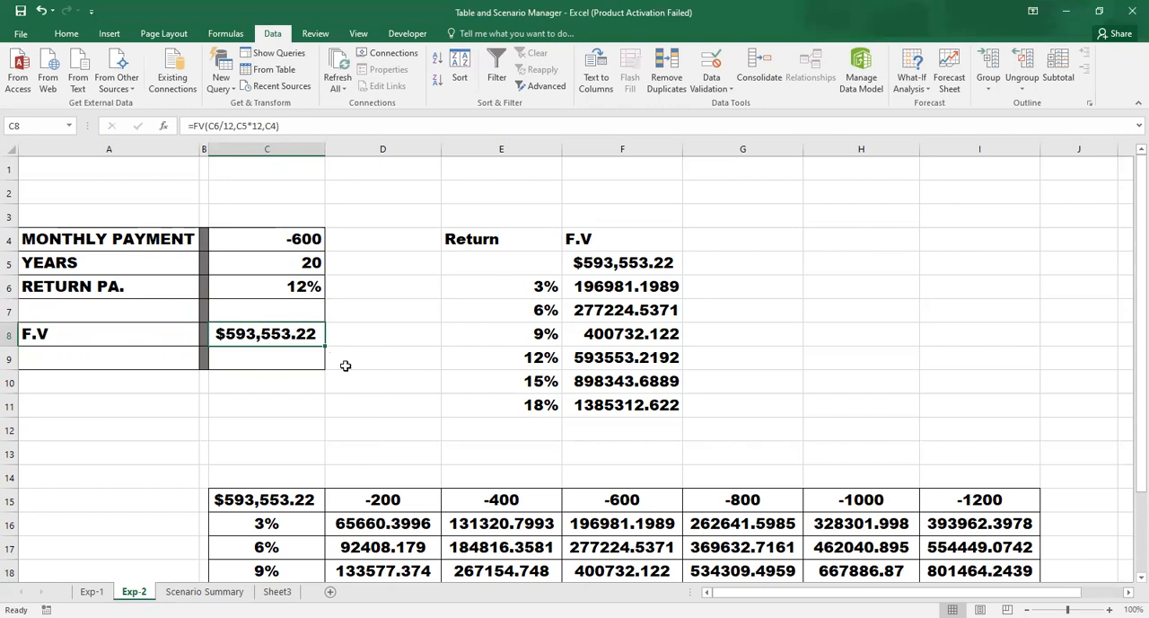
left_click(293, 286)
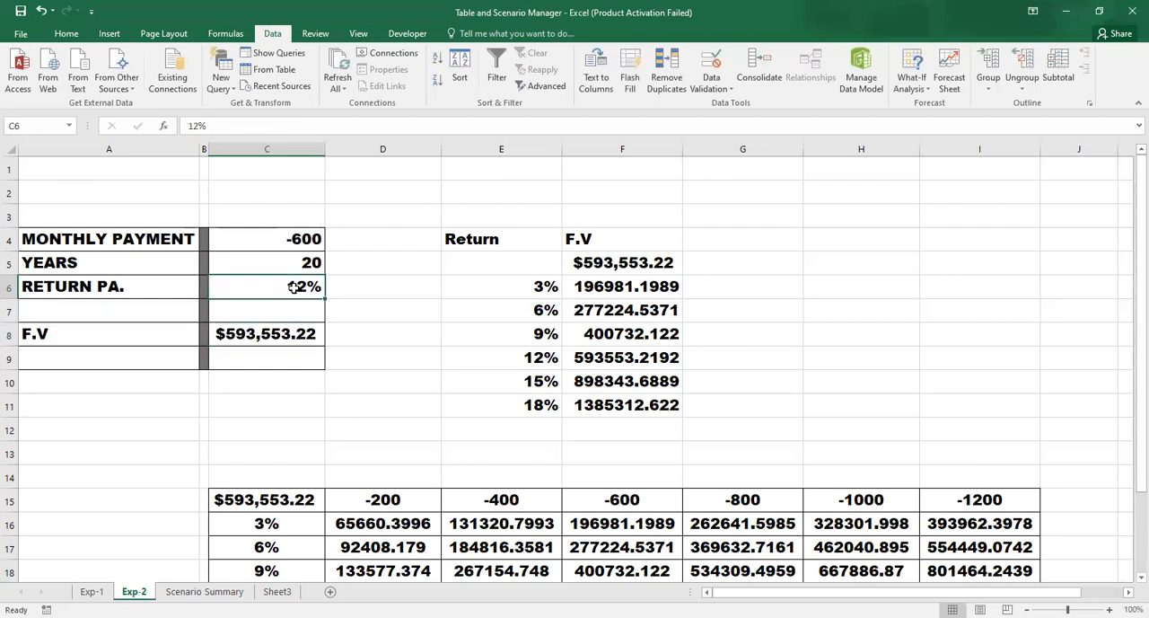
- Set the annual return in C6 to 2%
type("2")
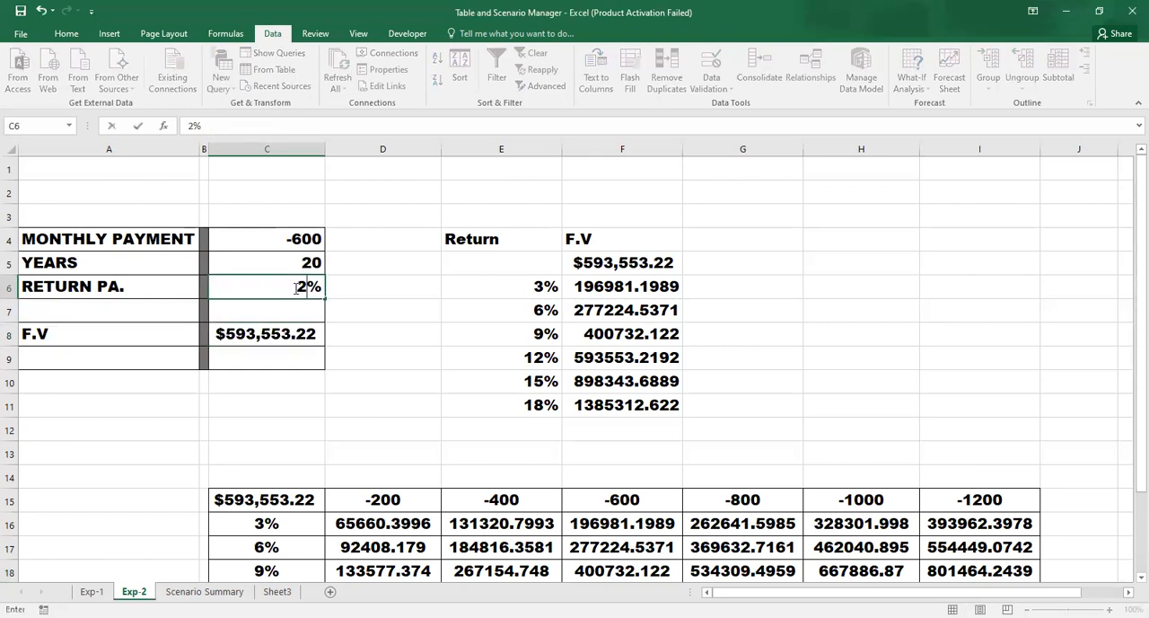
key("Return")
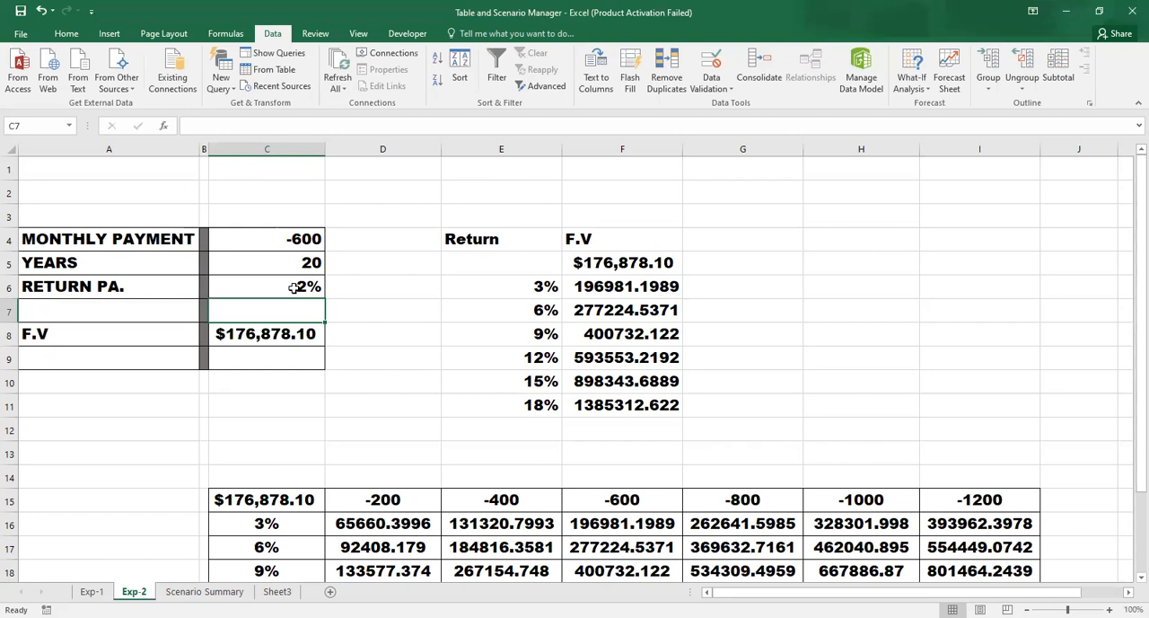
- Clear the old data table results from the F.V column in F6:F11
key("Up")
key("Up")
key("Right")
key("Right")
key("Right")
key("Left")
key("Left")
key("Right")
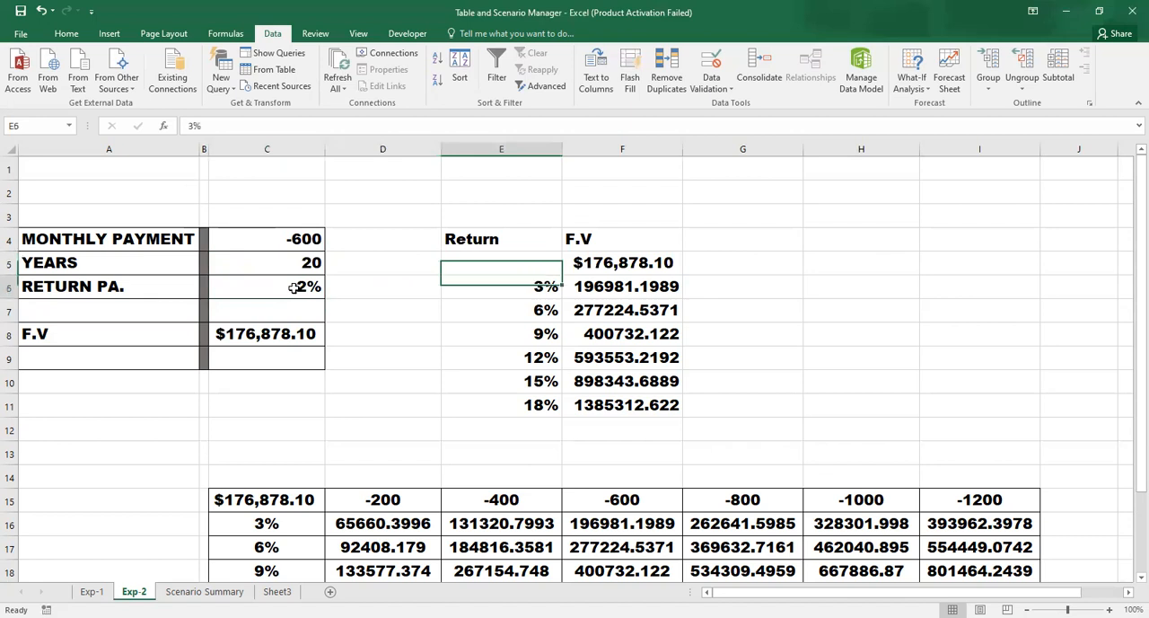
key("Down")
key("Right")
key("ctrl+shift+Down")
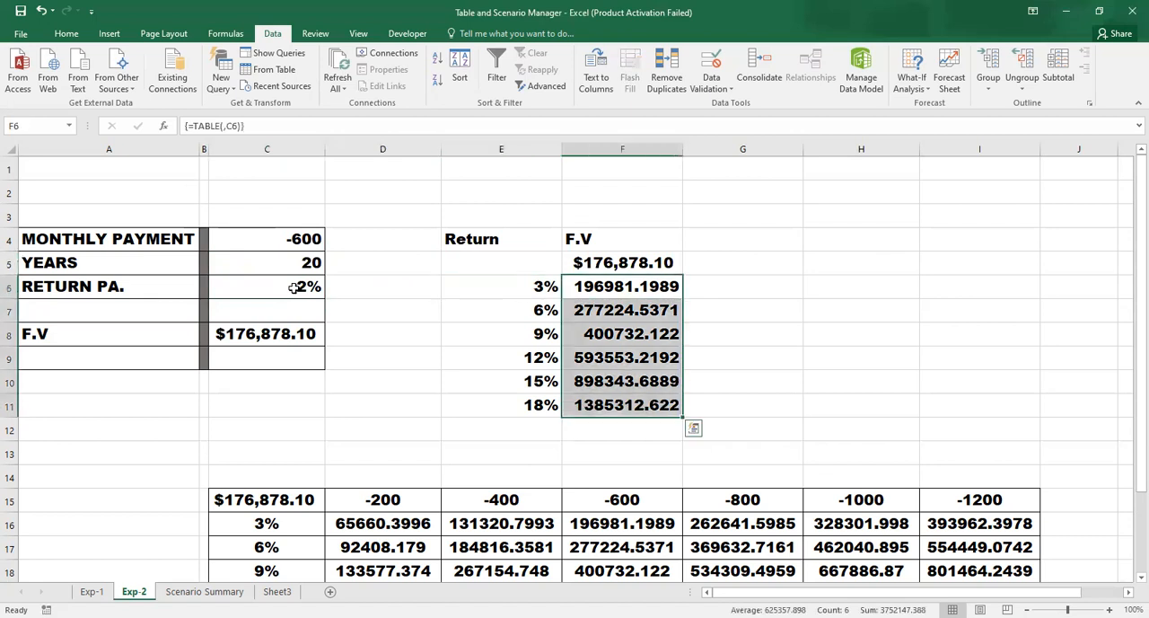
key("Delete")
- Create a one-variable data table over E5:F11 with the annual return cell C6 as column input
key("Left")
key("Left")
key("Up")
key("Up")
key("Right")
key("Right")
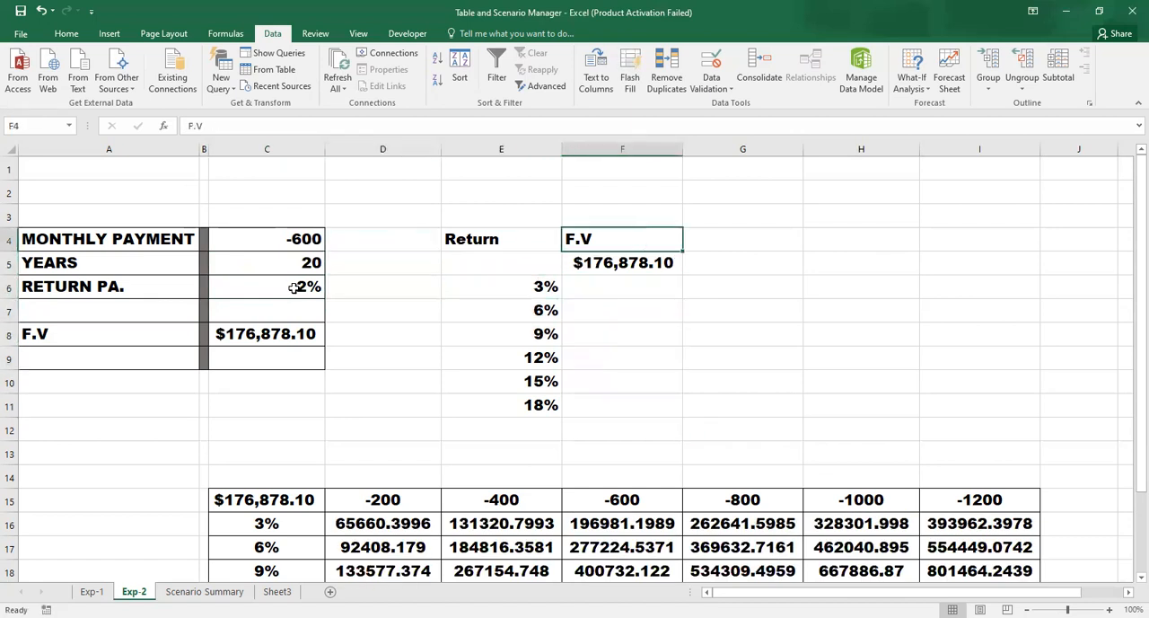
key("Left")
key("Down")
key("shift+Right")
key("shift+Down")
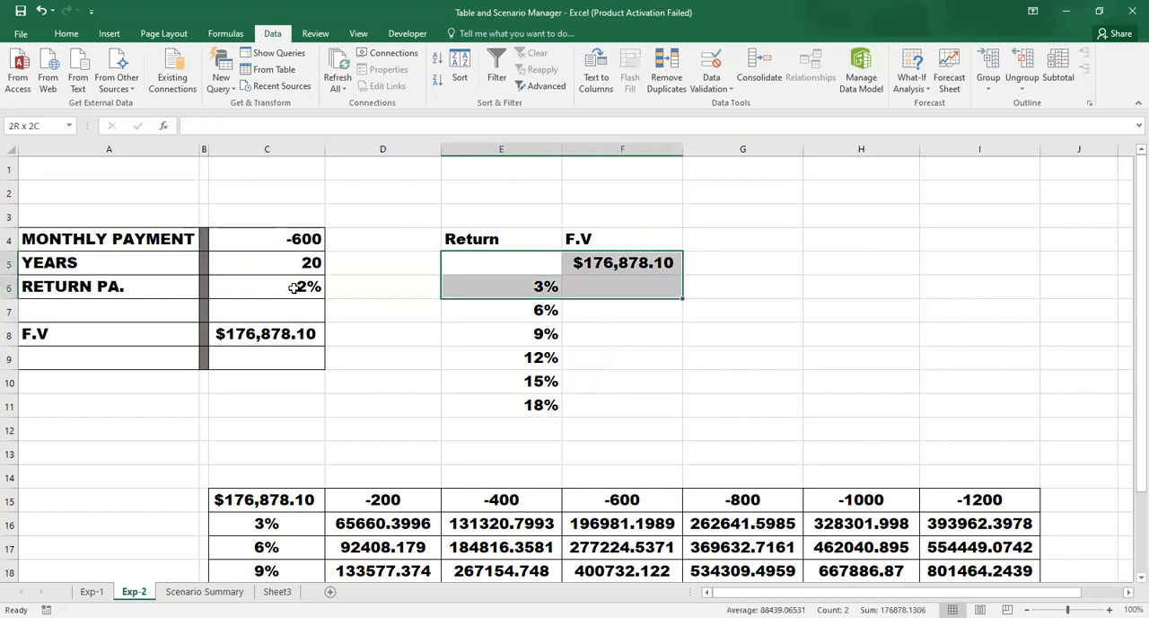
key("ctrl+shift+Down")
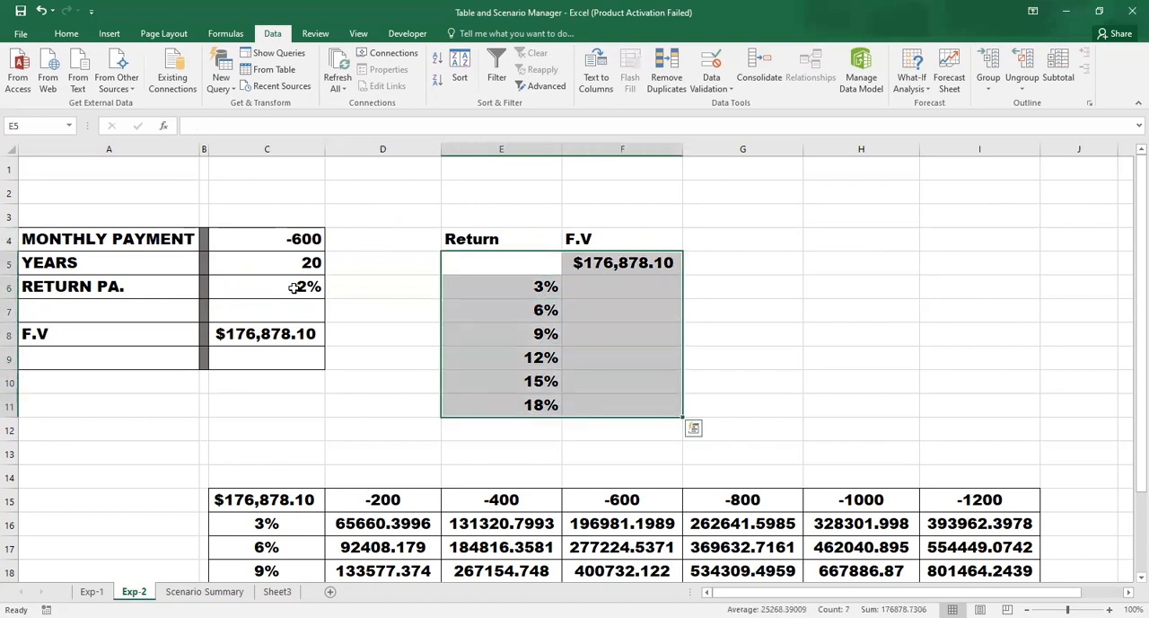
left_click(912, 85)
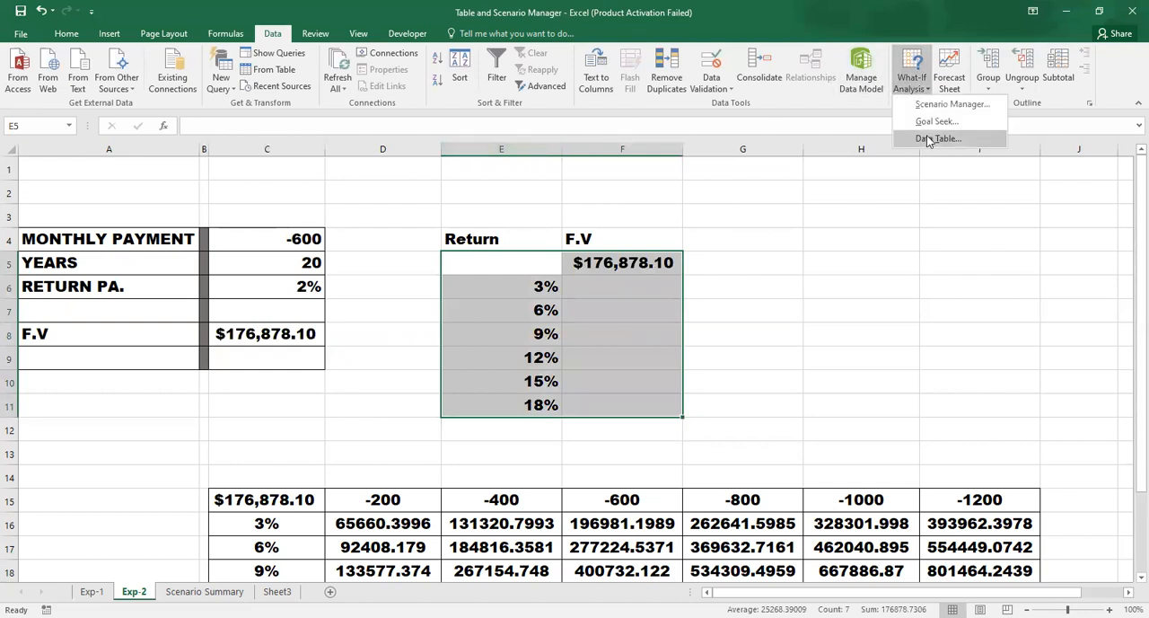
left_click(937, 139)
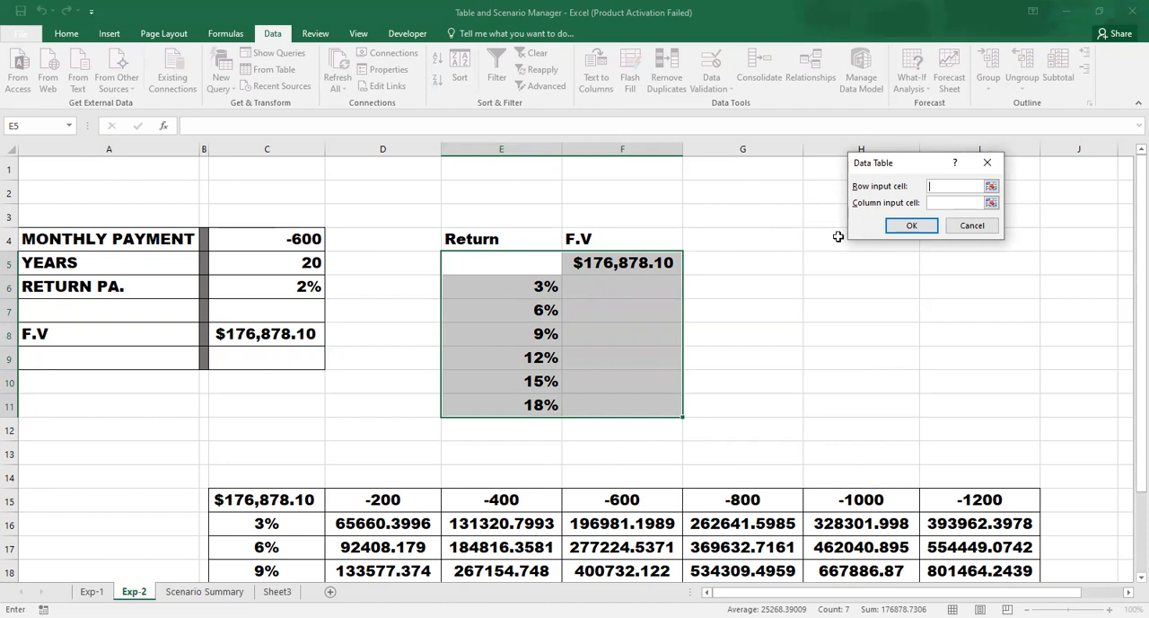
left_click(941, 202)
left_click(270, 291)
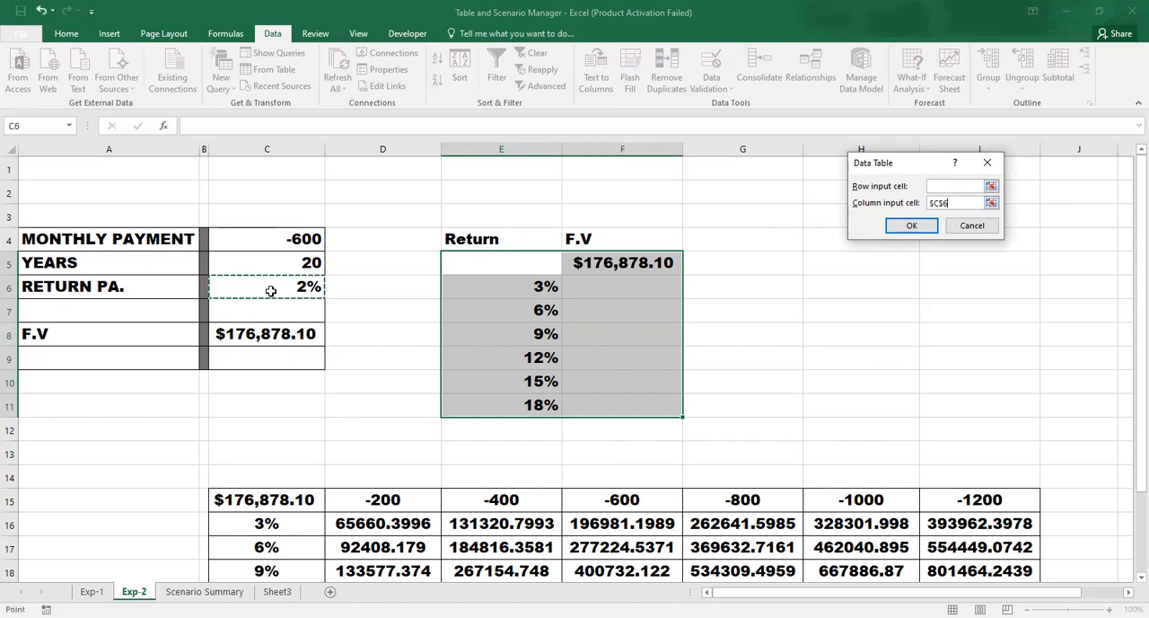
left_click(907, 224)
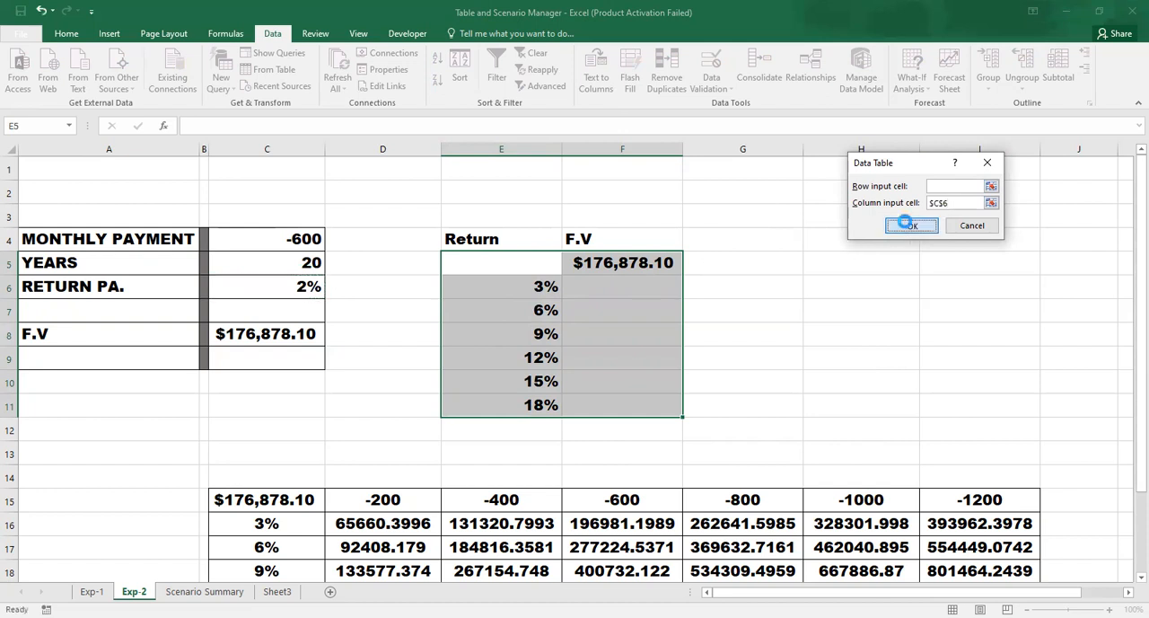
- Format the F.V results in F6:F11 with comma separators and no decimal places
left_click(581, 358)
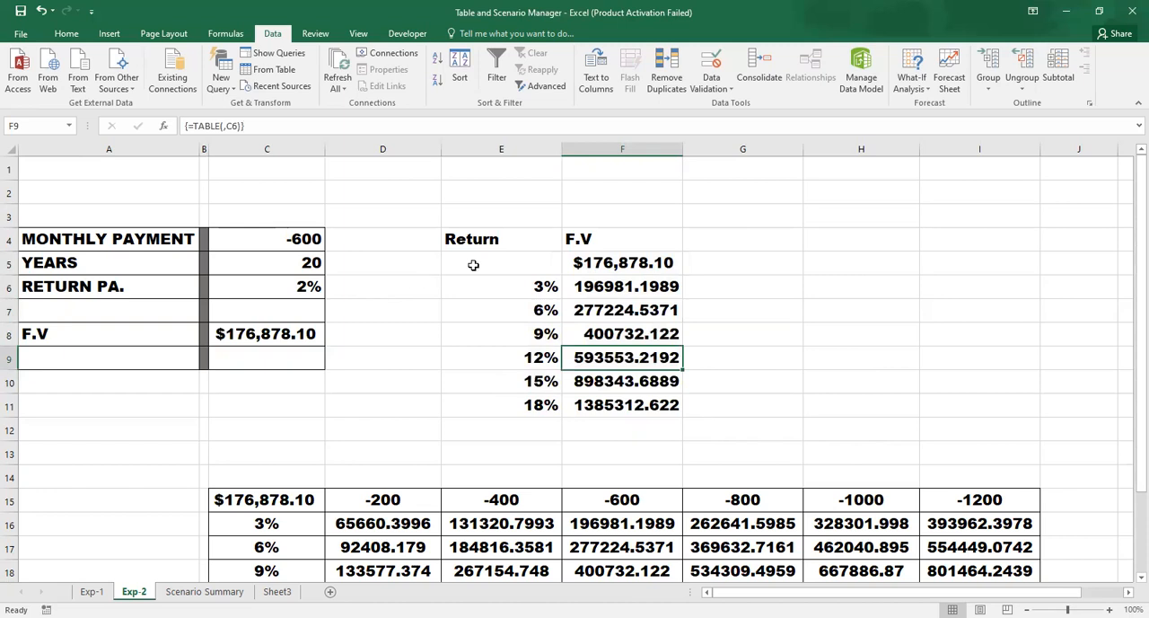
left_click(503, 287)
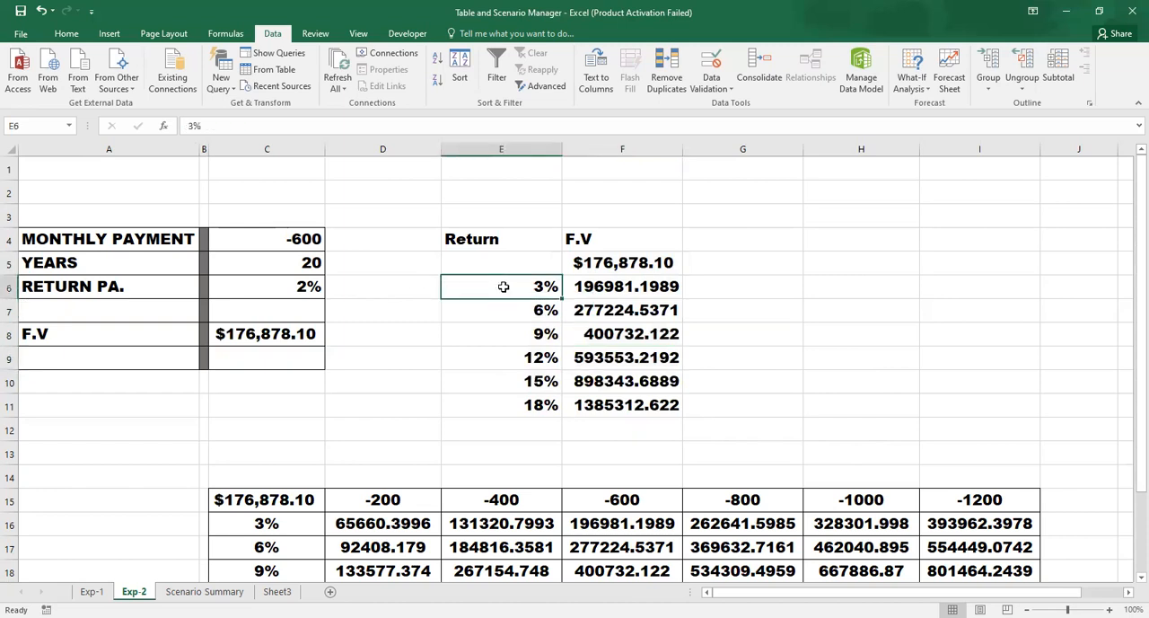
left_click(595, 288)
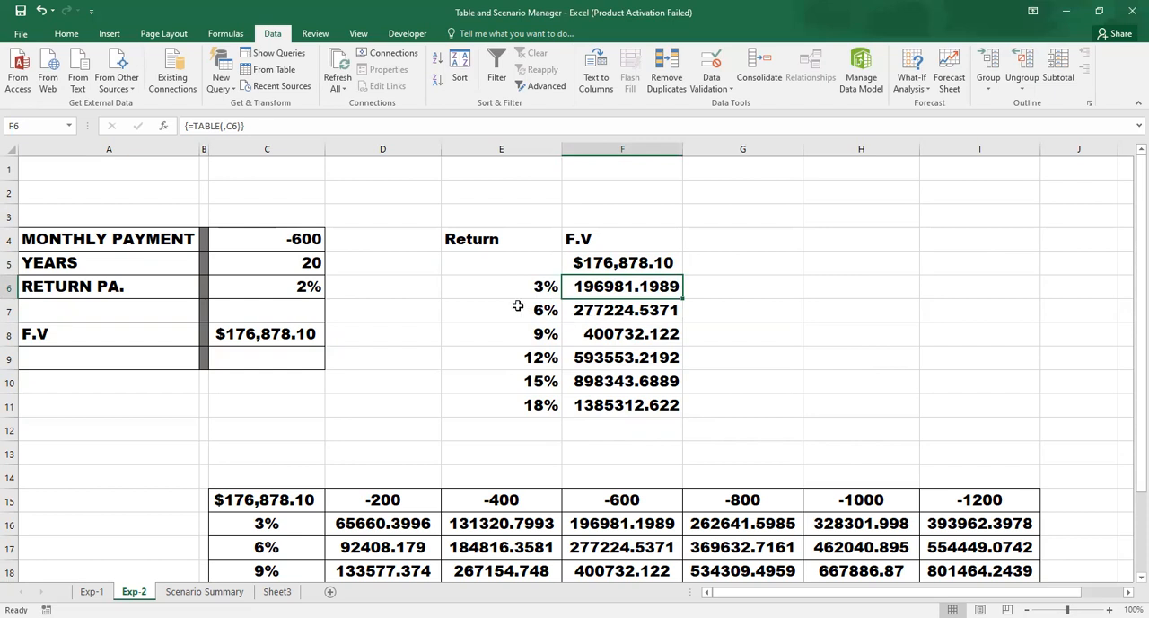
left_click(603, 309)
left_click_drag(620, 287, 615, 404)
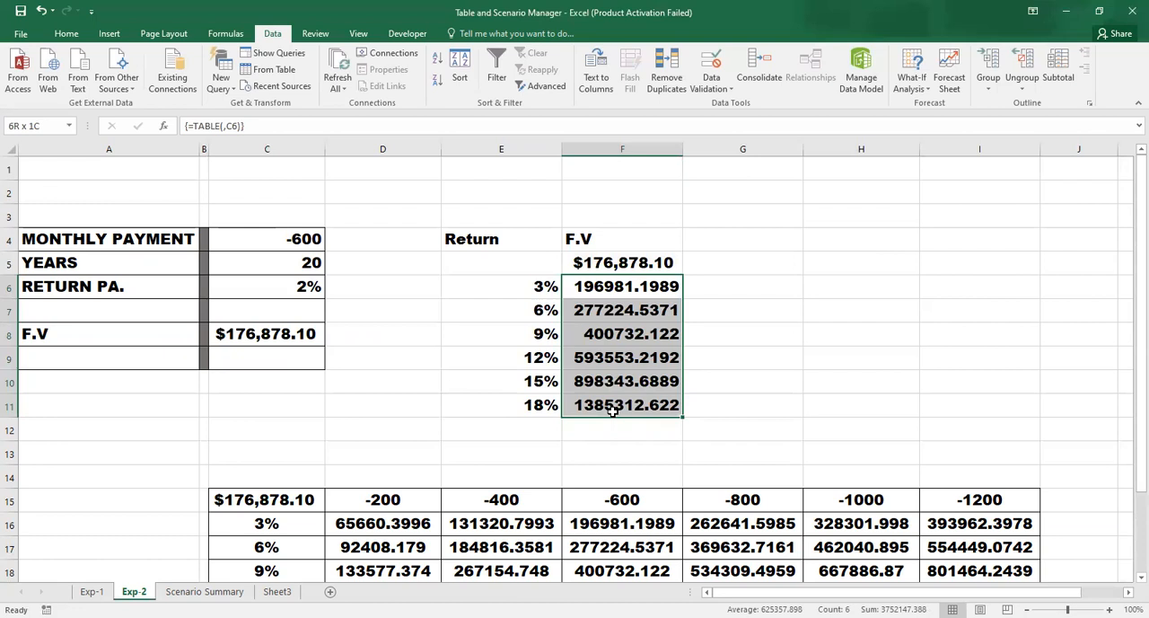
left_click(66, 34)
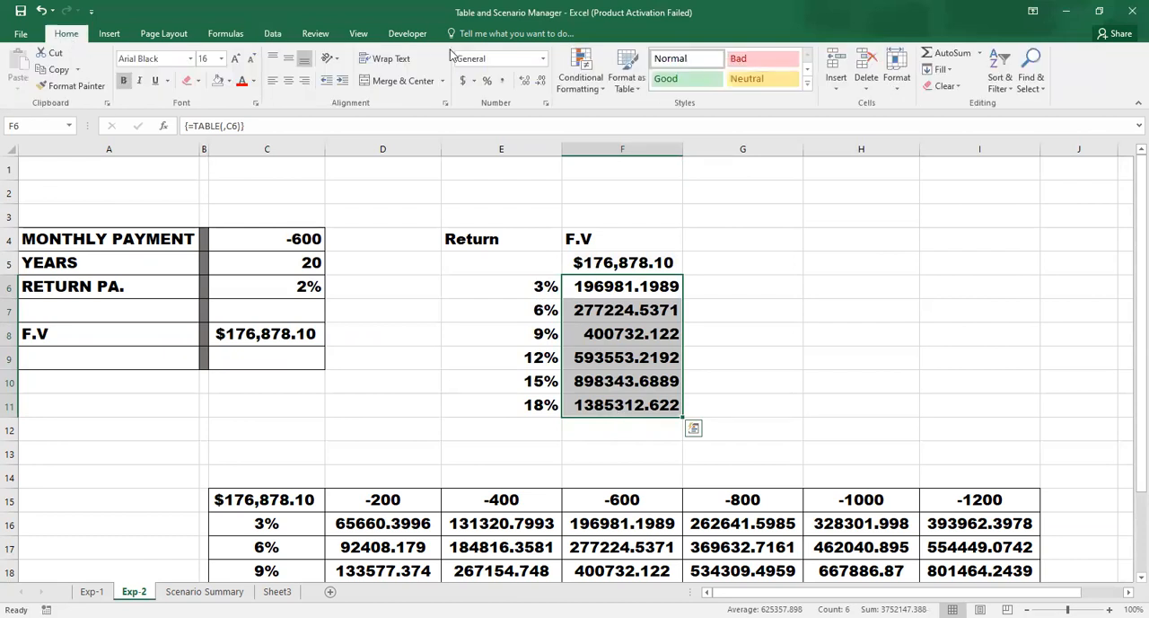
left_click(501, 81)
left_click(541, 81)
left_click(541, 81)
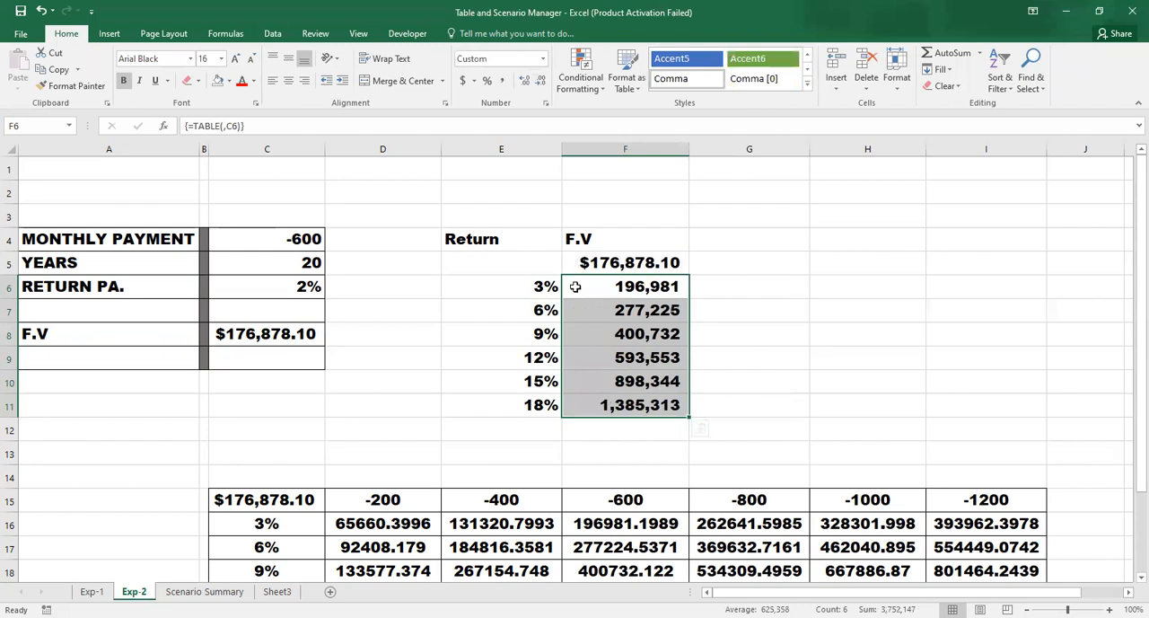
- Examine the return rates and future values in E6:F11 alongside the model's inputs in column C
left_click(575, 316)
key("Down")
key("Down")
key("Down")
key("Left")
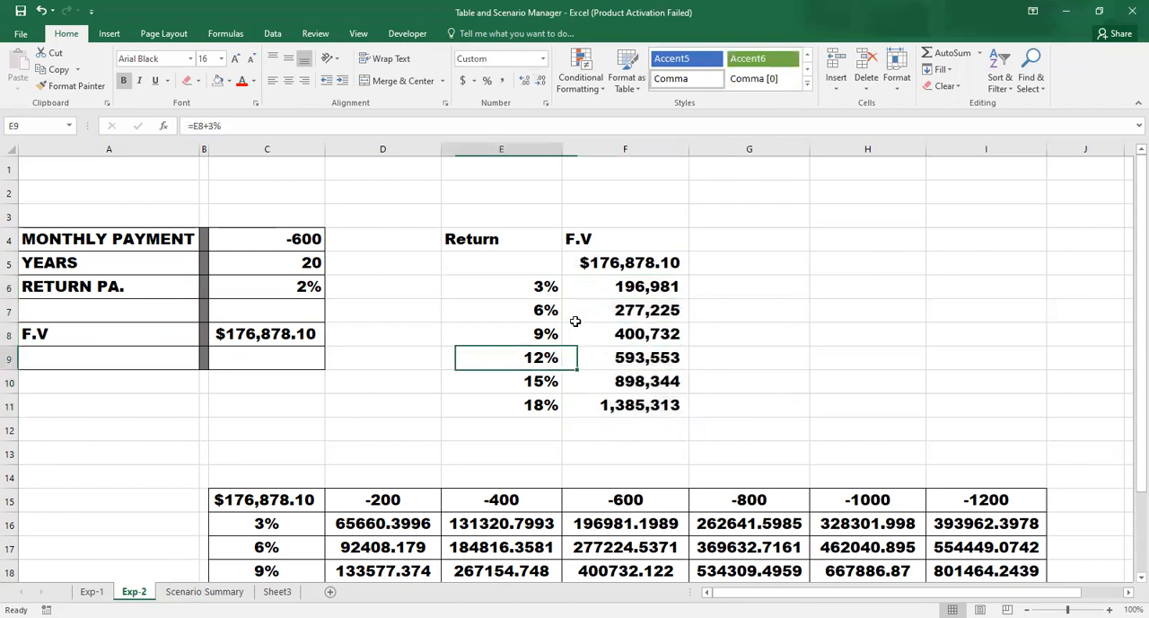
key("Left")
key("Left")
key("Up")
key("Up")
key("Up")
key("Up")
key("Left")
key("Left")
key("Right")
key("Right")
key("Right")
key("Right")
key("Right")
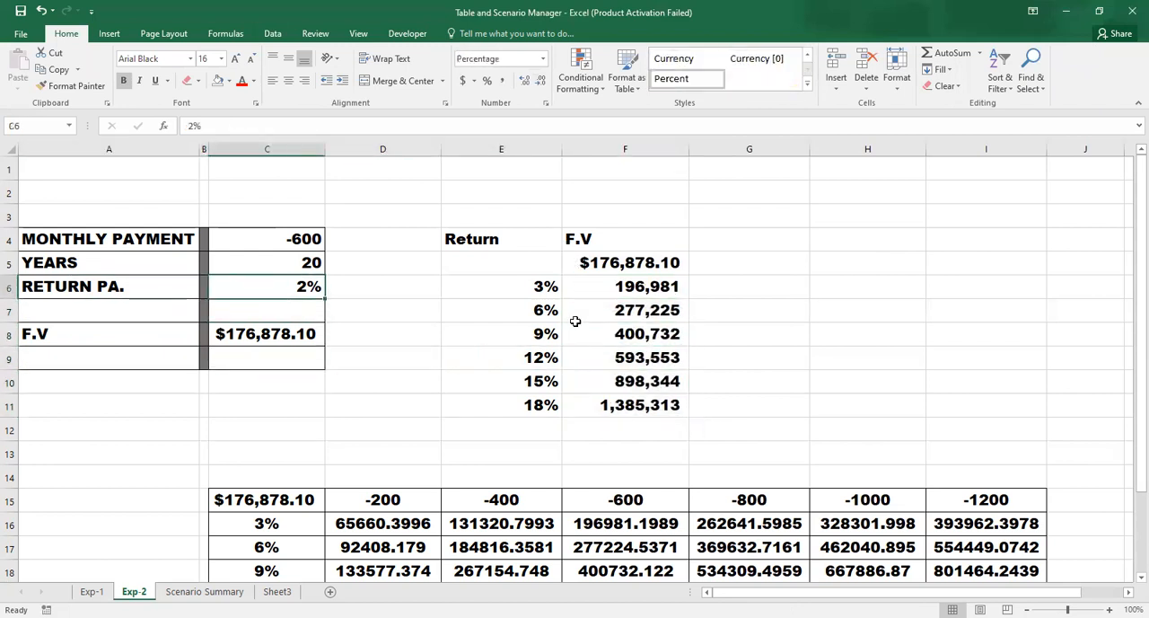
key("Down")
key("Down")
key("Down")
key("Down")
key("Left")
key("Left")
key("Up")
- Look over the two-way table in C15:I21 below the model
key("Up")
key("Right")
key("Right")
key("Right")
key("Down")
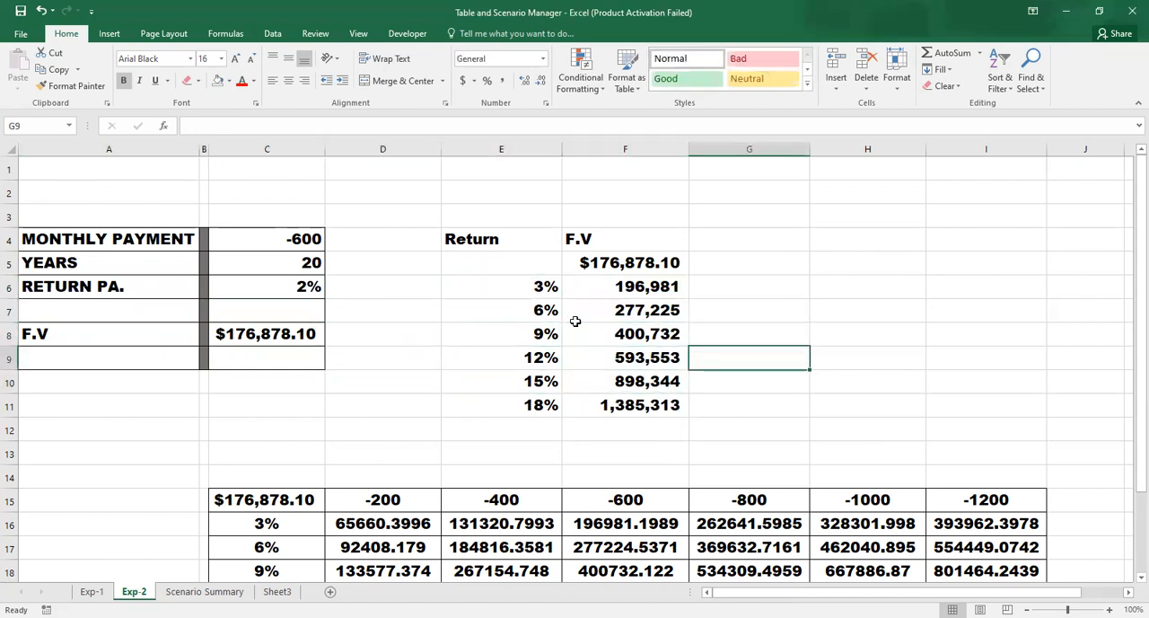
key("ctrl+Down")
key("ctrl+Down")
key("Down")
key("Left")
key("Left")
key("Left")
key("Up")
key("Up")
key("Up")
key("Up")
key("Up")
key("Up")
key("Up")
key("Up")
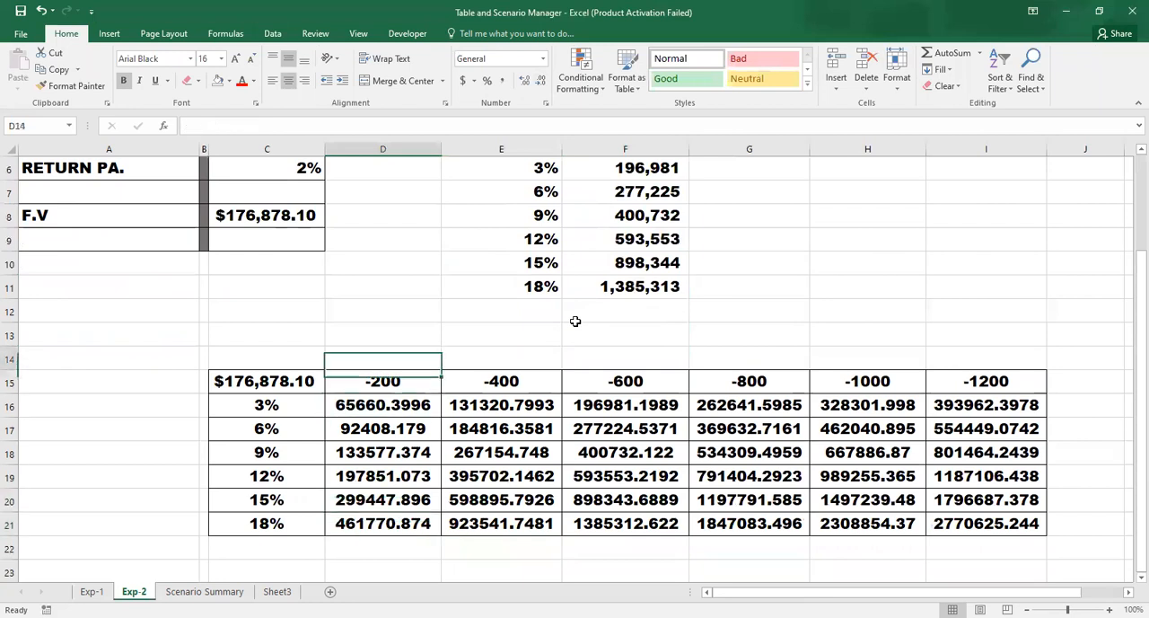
key("Left")
key("Left")
key("Down")
key("Up")
key("Up")
key("Up")
key("Up")
key("Up")
key("Up")
key("Up")
key("Up")
key("Up")
key("Up")
key("Up")
key("Up")
key("Up")
key("Up")
key("Down")
key("Down")
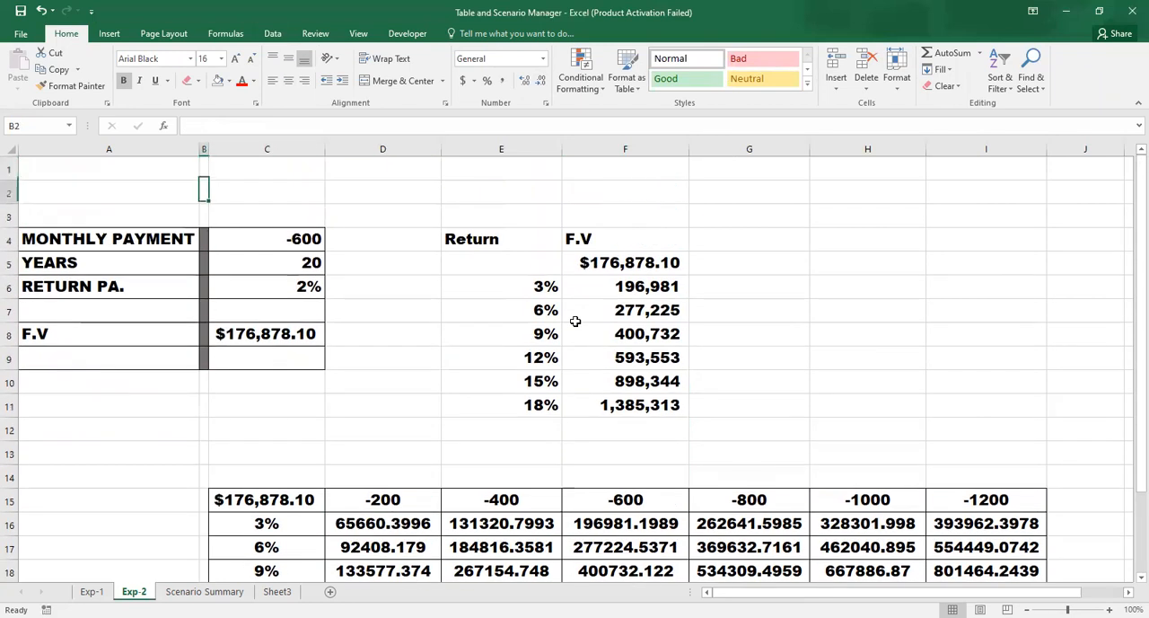
- Review the future value formula in C8 and the payment, years and return inputs in C4:C6
key("Right")
key("Right")
key("Down")
key("Down")
key("Down")
key("Down")
key("Down")
key("Left")
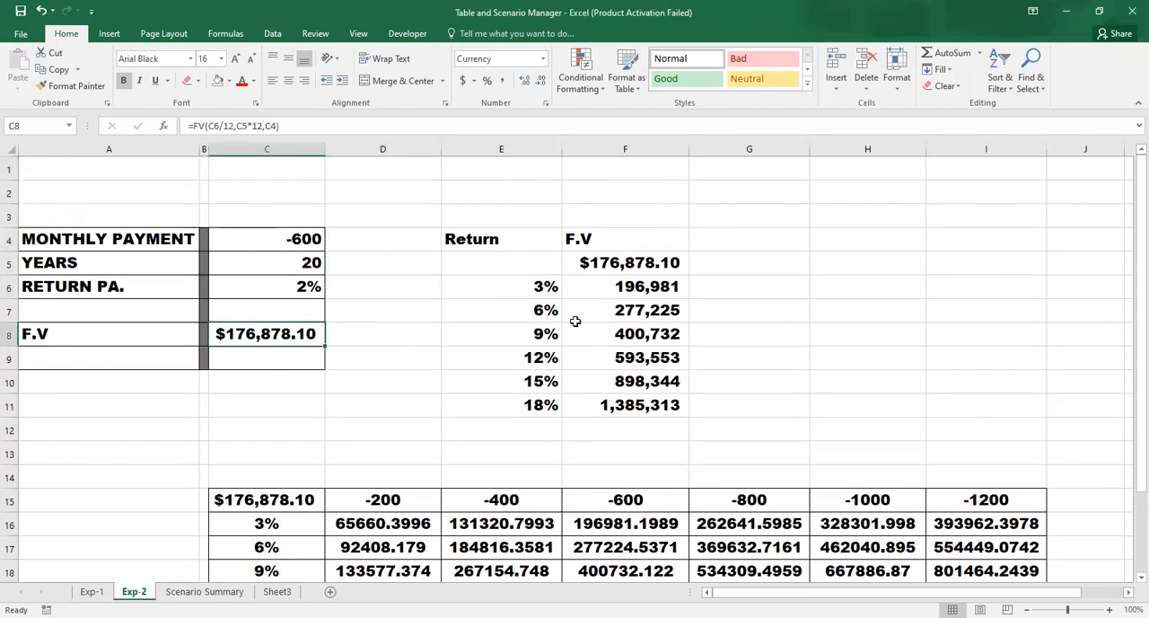
key("Up")
key("Up")
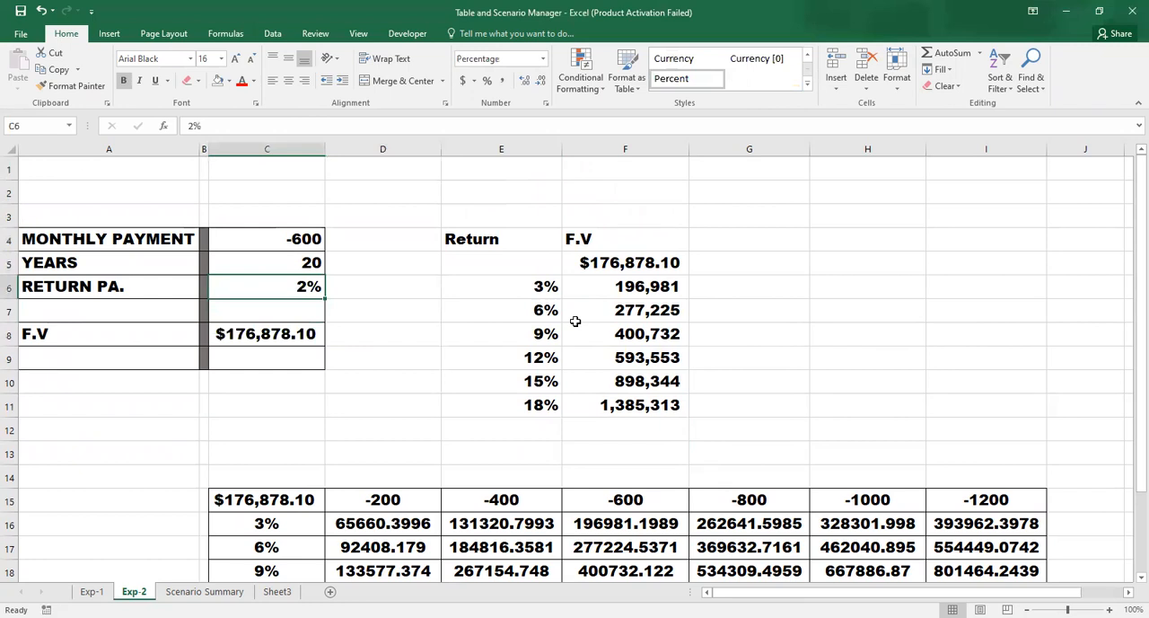
key("Up")
key("Up")
key("Down")
key("Down")
key("Down")
key("Down")
key("Down")
key("Down")
key("Down")
key("Down")
key("Down")
key("Down")
key("Down")
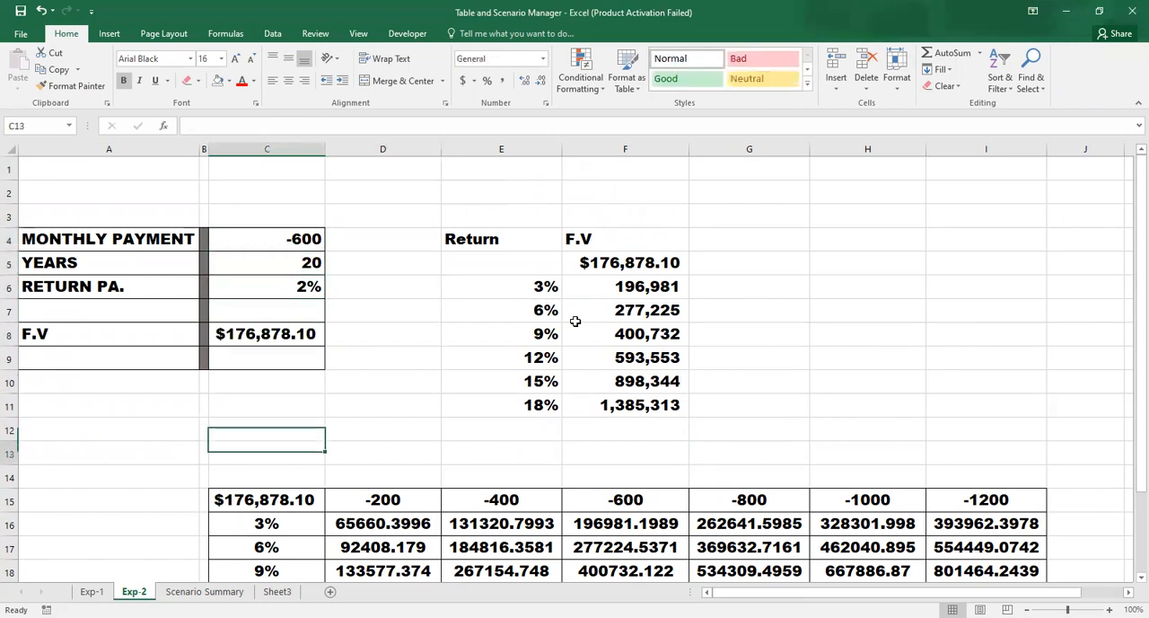
- Check the monthly payment amounts in D15:I15 and the table formula in the cells beneath them
key("Right")
key("Right")
key("Left")
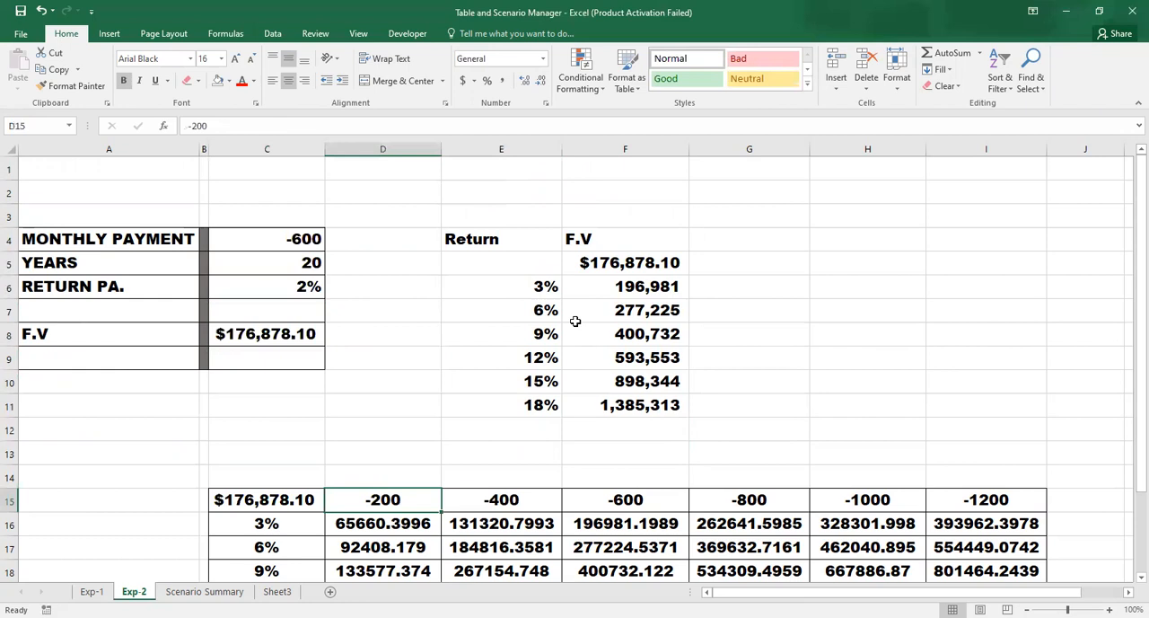
key("Right")
key("Right")
key("Right")
key("Right")
key("Left")
key("Down")
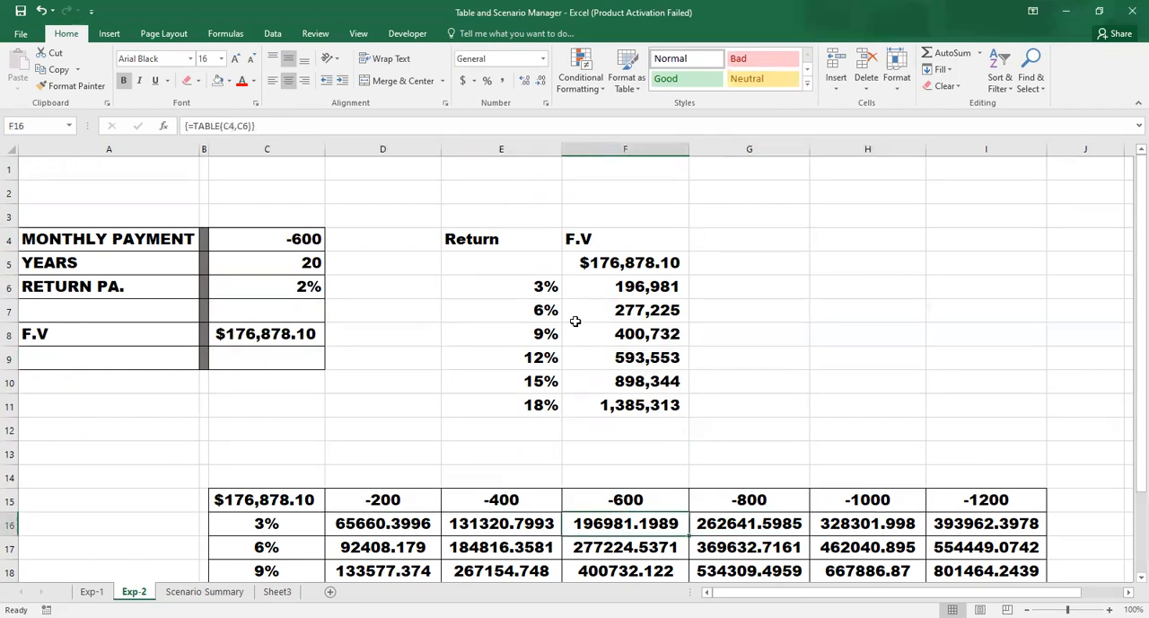
key("Home")
key("Up")
key("Up")
key("Up")
key("Up")
key("Up")
key("Up")
key("Up")
key("Up")
key("Down")
key("Down")
key("Down")
key("Down")
key("Down")
key("Down")
key("Down")
key("Down")
key("Down")
key("Down")
key("Down")
key("Down")
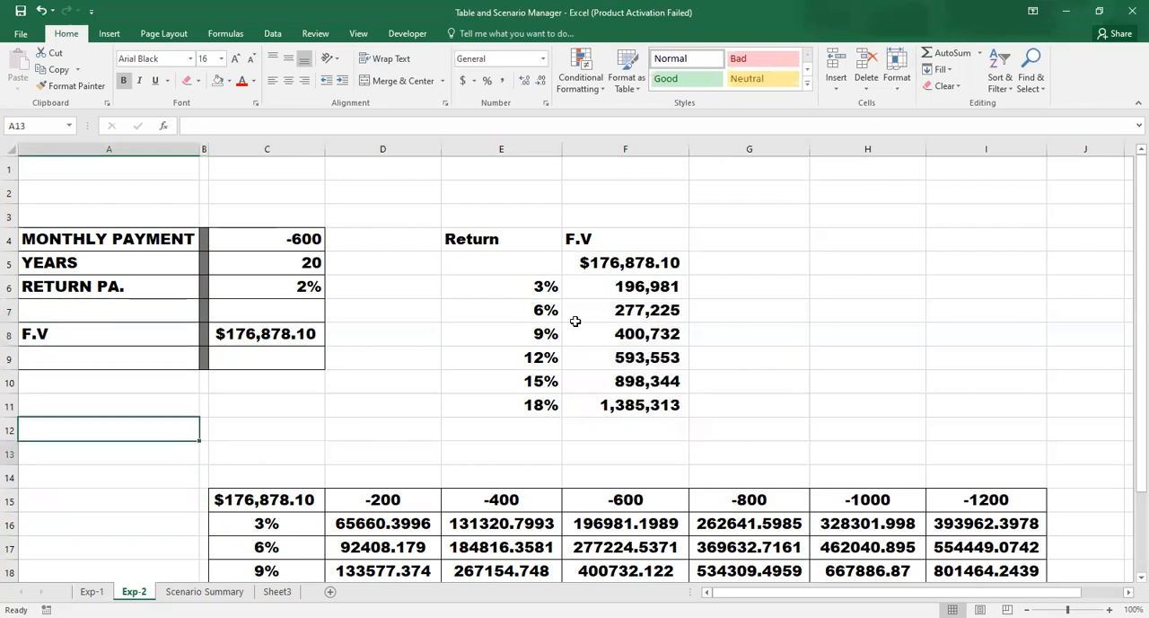
key("Right")
key("Right")
key("Right")
key("Right")
key("Right")
key("Down")
key("Up")
key("Up")
key("Up")
key("Up")
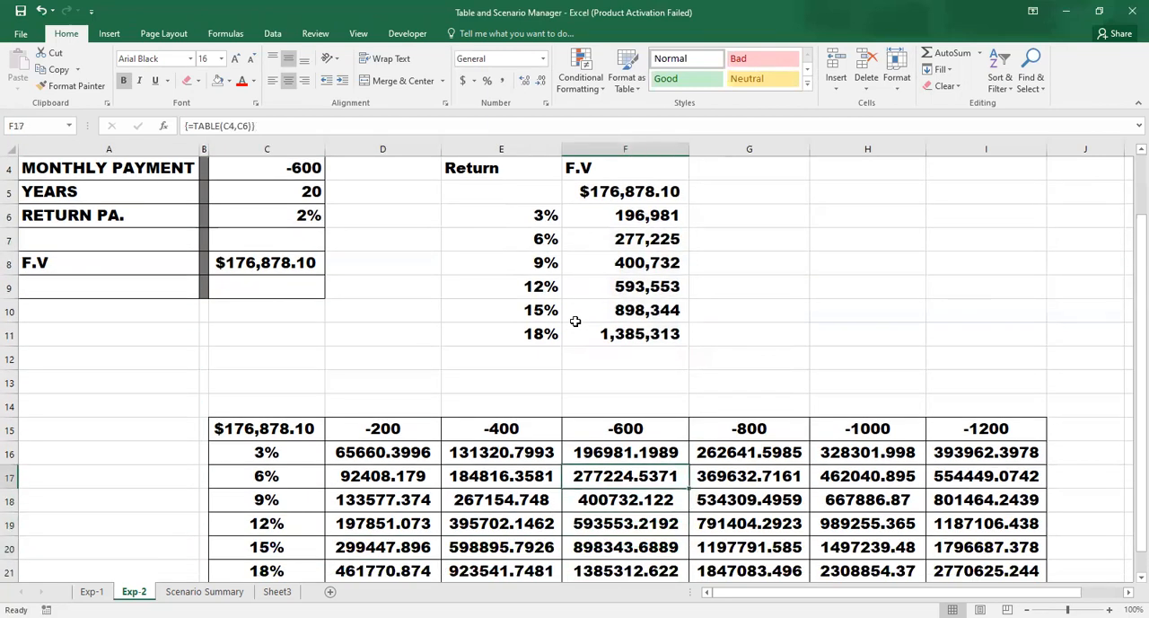
- Clear the existing data table results from D16:I21
key("Left")
key("Left")
key("Left")
key("Up")
key("Right")
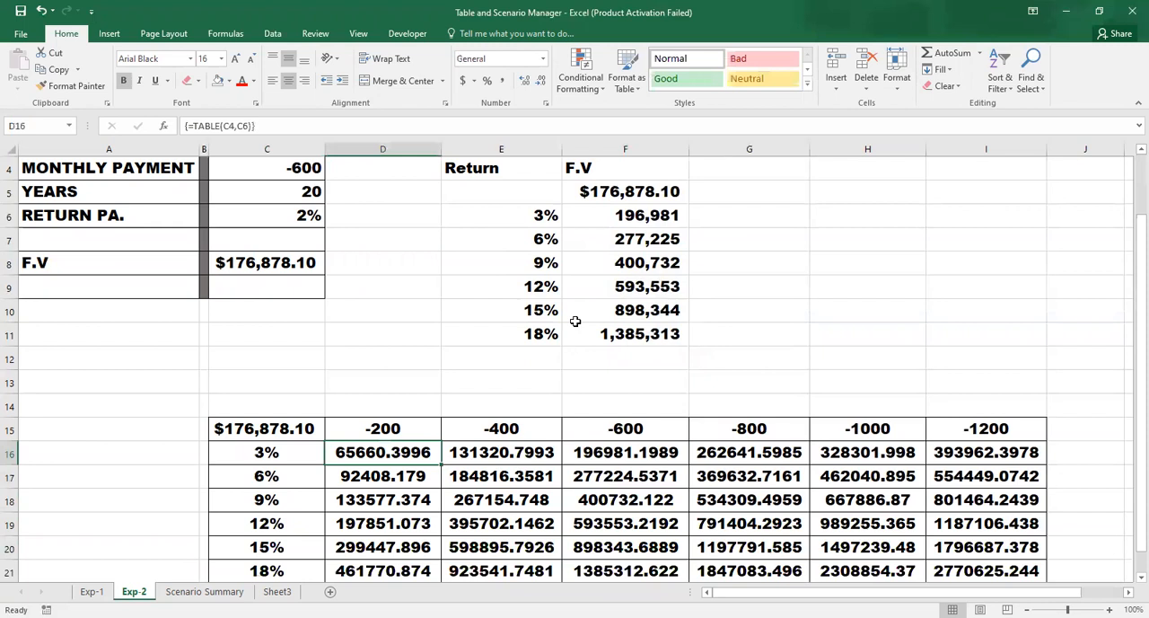
key("shift+Right")
key("shift+Right")
key("shift+Right")
key("shift+Right")
key("shift+Right")
key("shift+Down")
key("shift+Down")
key("shift+Down")
key("shift+Down")
key("shift+Down")
key("Delete")
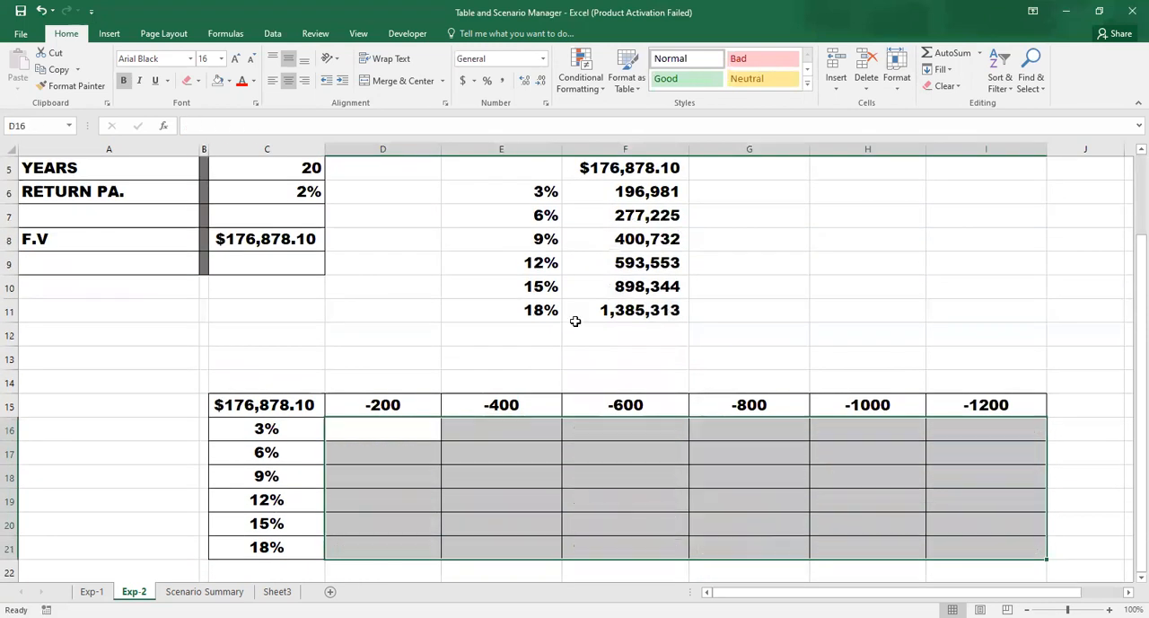
- Fill the range C15:I21 as a two-input data table with row input cell C4 and column input cell C6
key("Left")
key("Left")
key("Left")
key("Up")
key("Right")
key("Right")
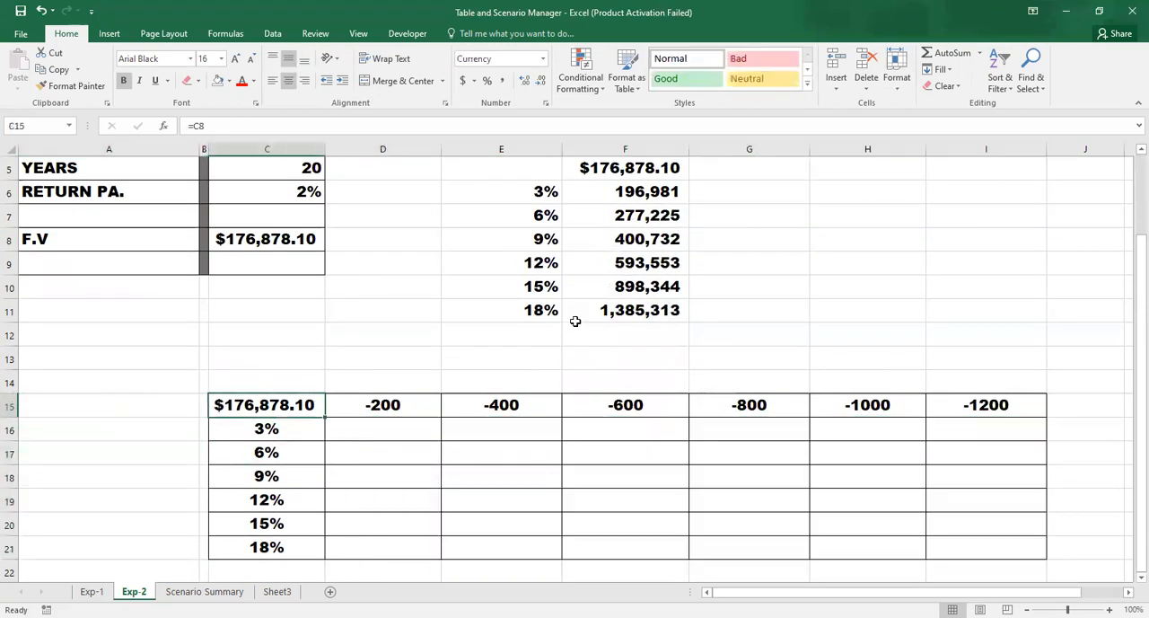
key("shift+Right")
key("shift+Right")
key("shift+Right")
key("shift+Right")
key("shift+Right")
key("shift+Right")
key("shift+Down")
key("shift+Down")
key("shift+Down")
key("shift+Down")
key("shift+Down")
key("shift+Down")
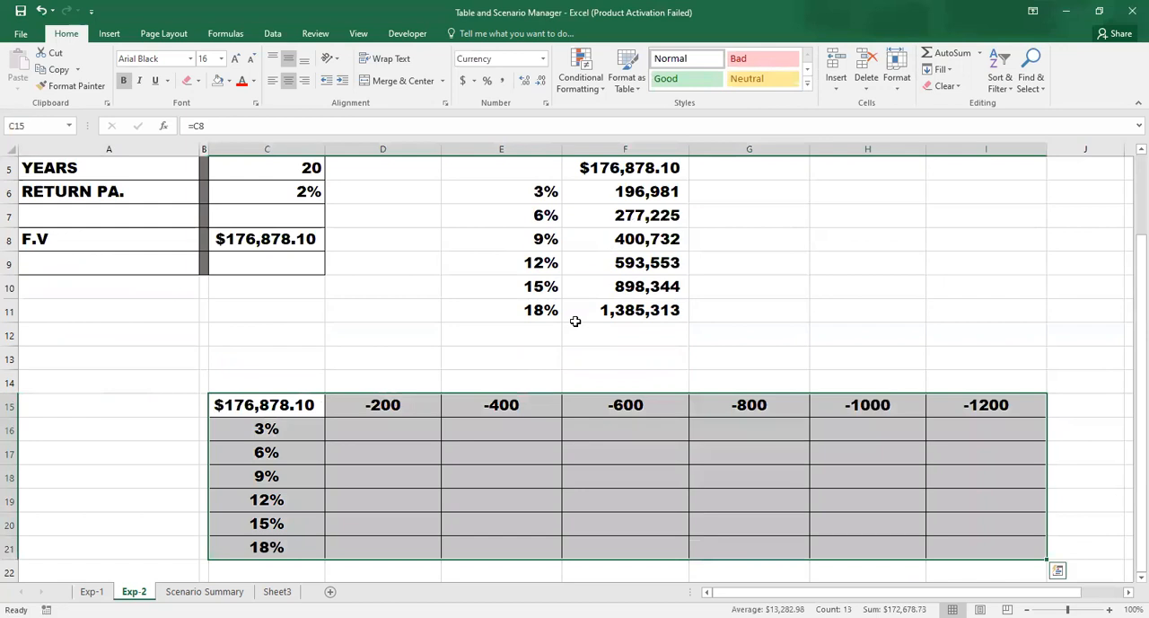
key("alt+a")
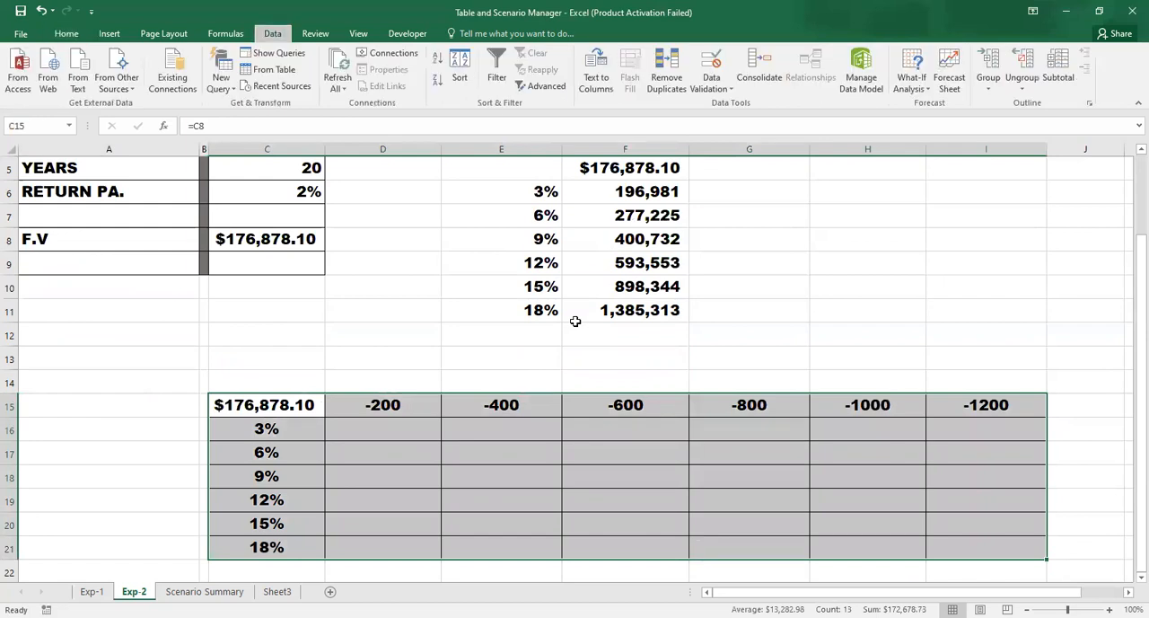
key("w")
key("t")
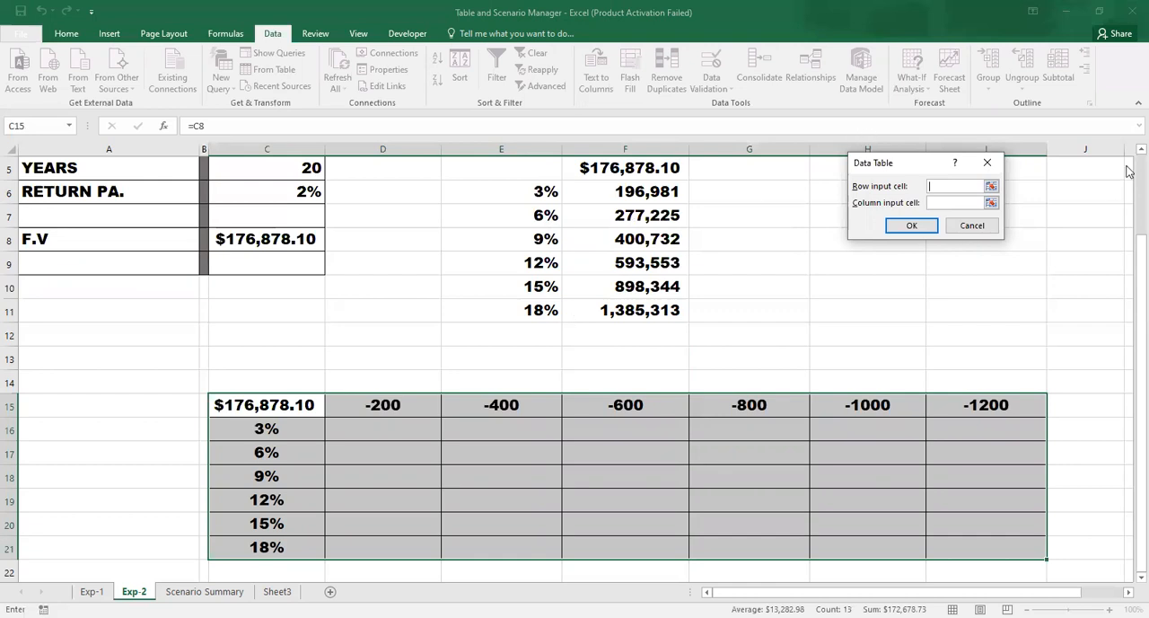
scroll(1129, 185, "up", 1)
scroll(1129, 185, "up", 1)
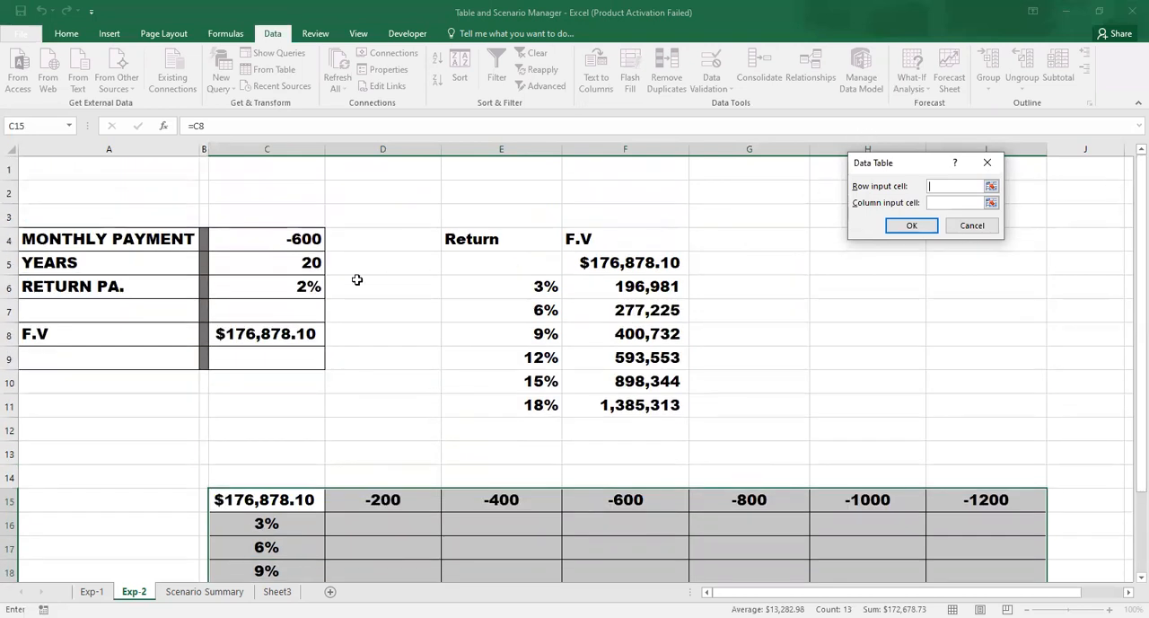
left_click(279, 243)
left_click(954, 203)
left_click(279, 286)
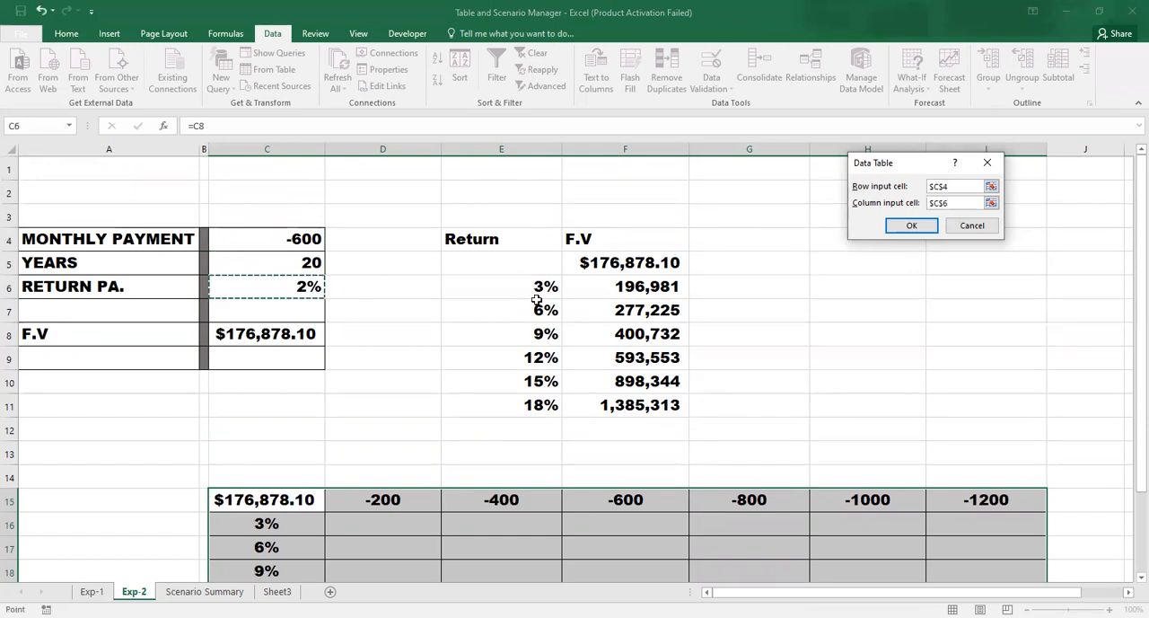
left_click(909, 226)
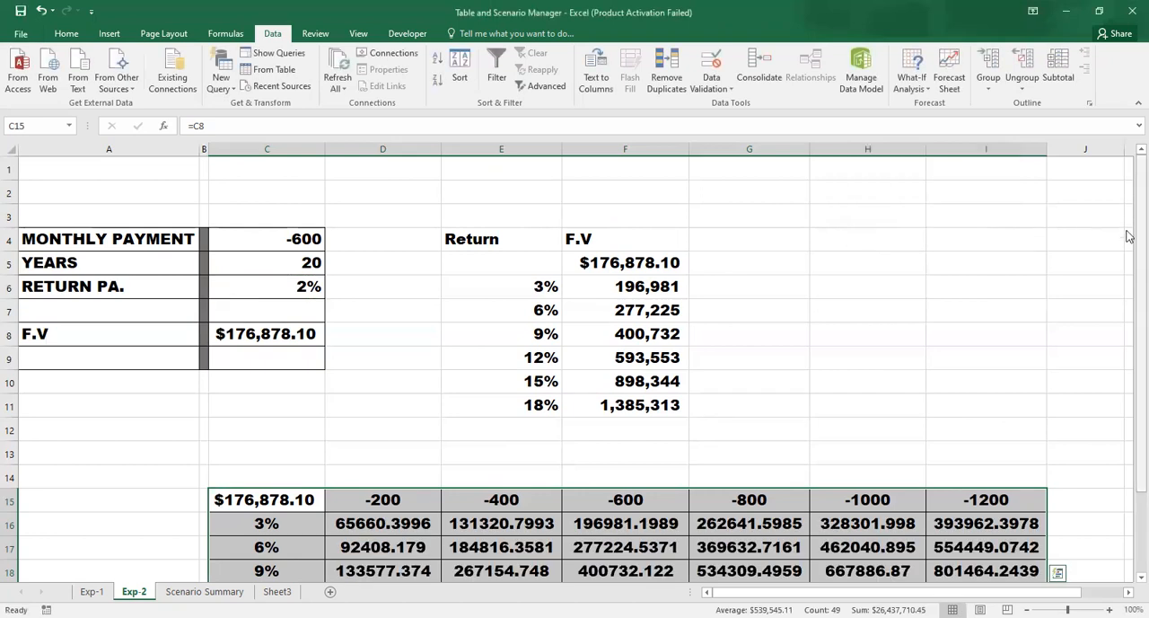
scroll(1130, 236, "down", 1)
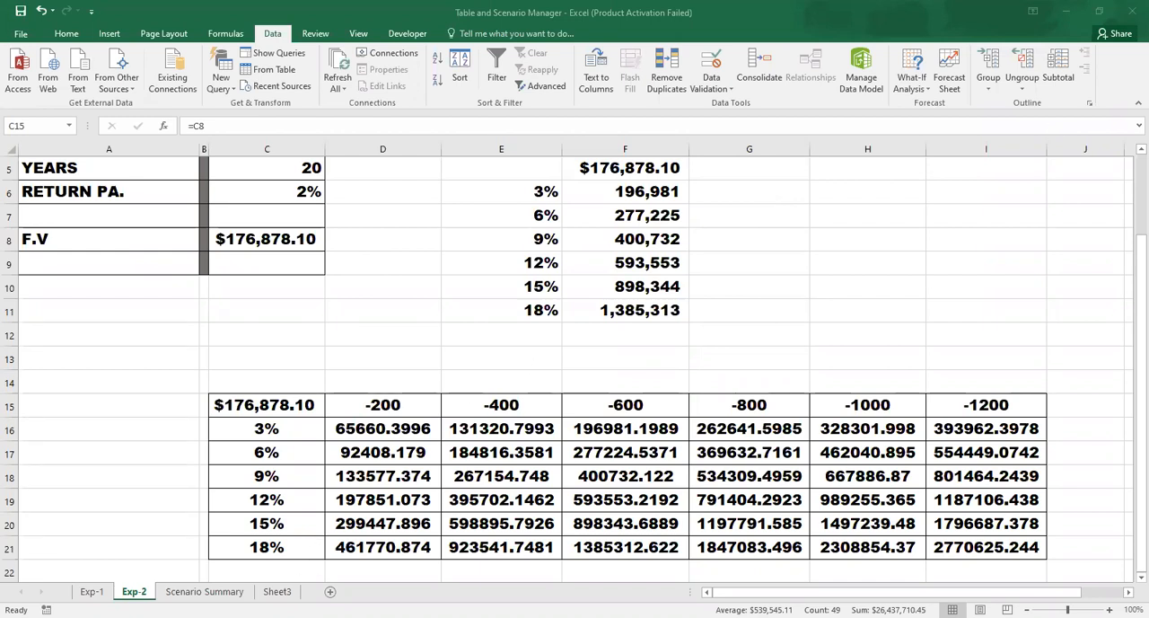
- Switch to Sheet3 and check the defined names of the SALES, COGS, OPT EXP and TAX input cells
left_click(283, 590)
left_click(431, 373)
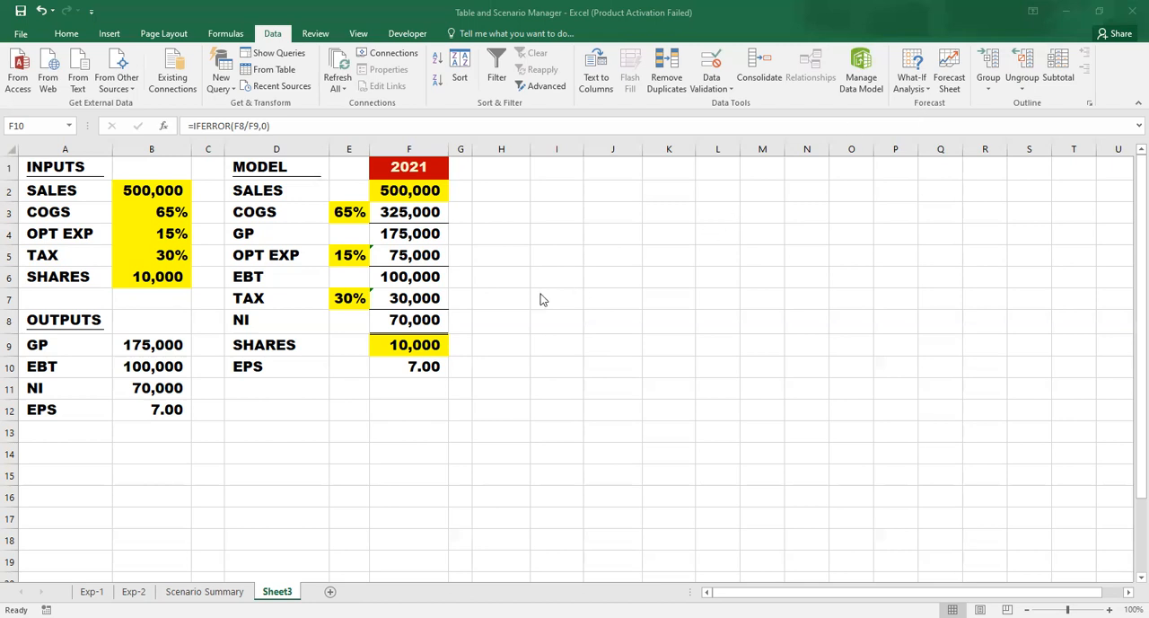
left_click(157, 190)
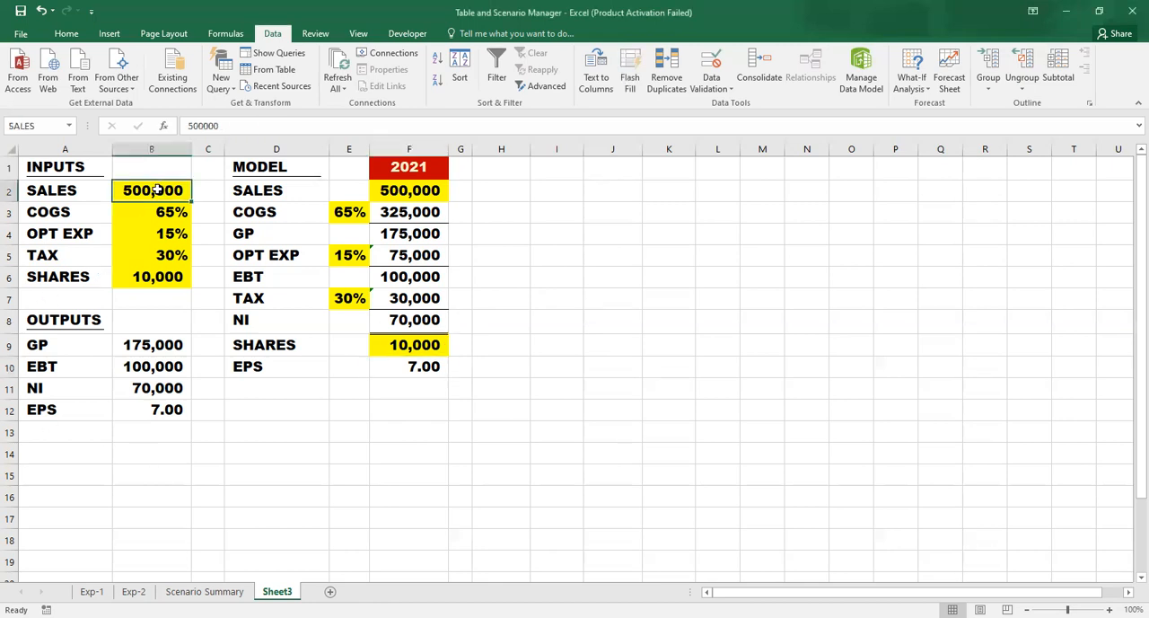
key("Return")
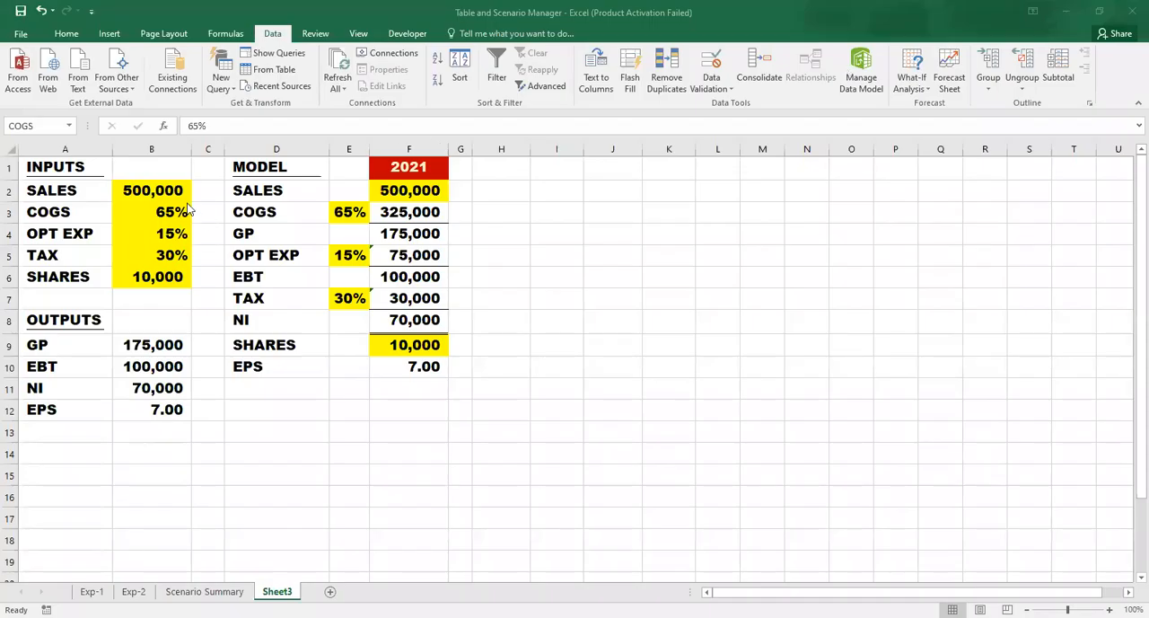
left_click(154, 187)
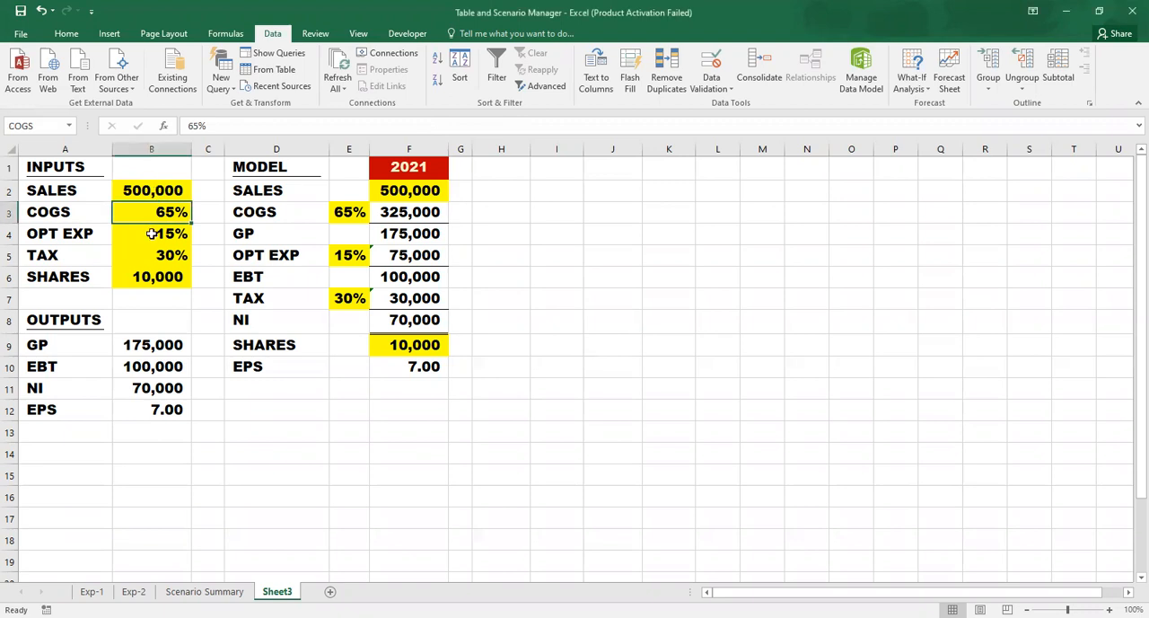
left_click(167, 189)
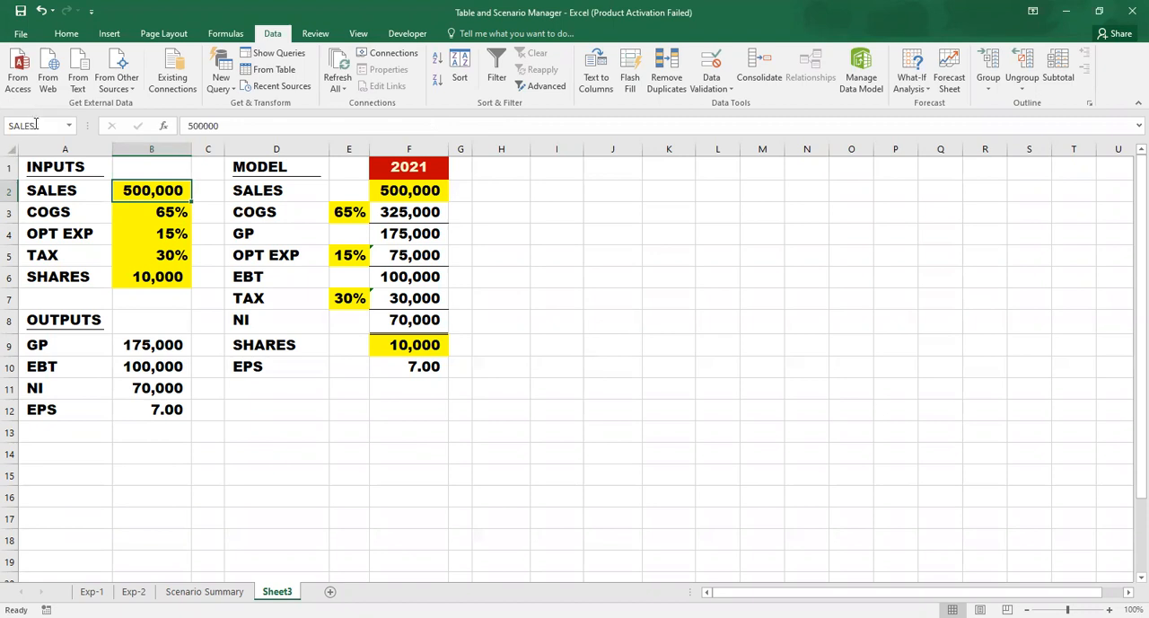
left_click(163, 210)
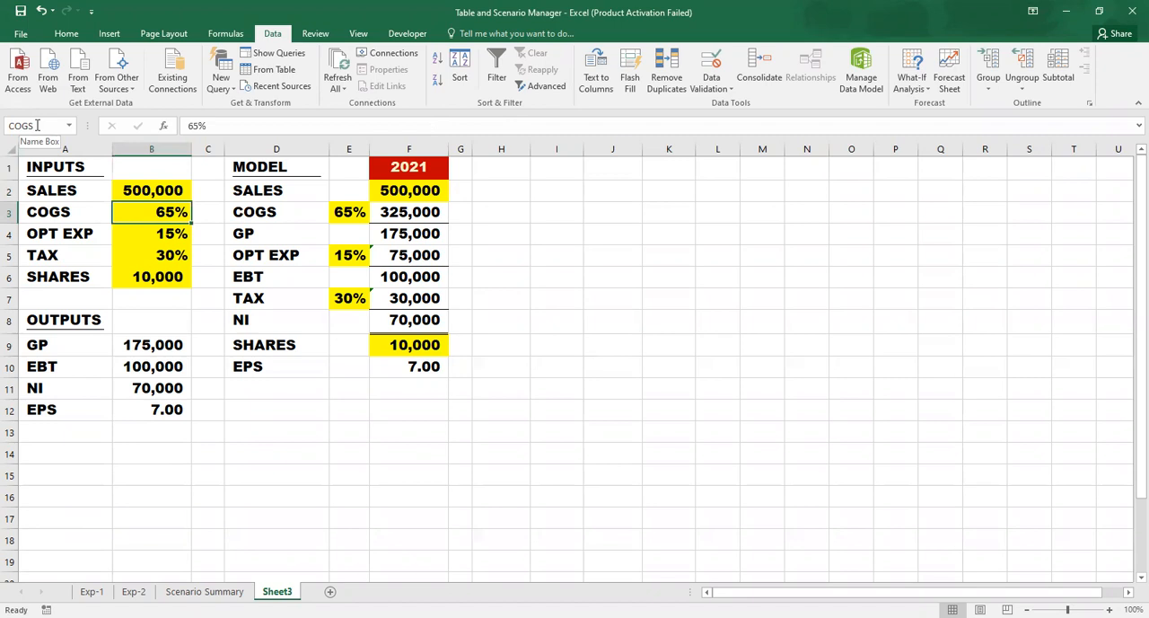
left_click(576, 255)
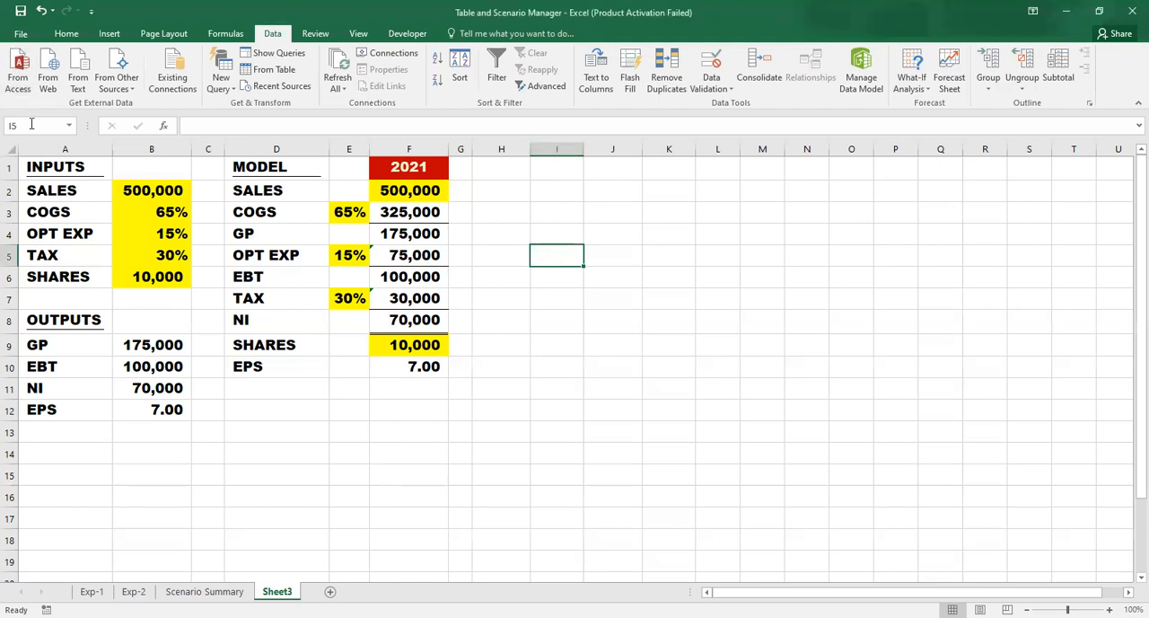
left_click(142, 236)
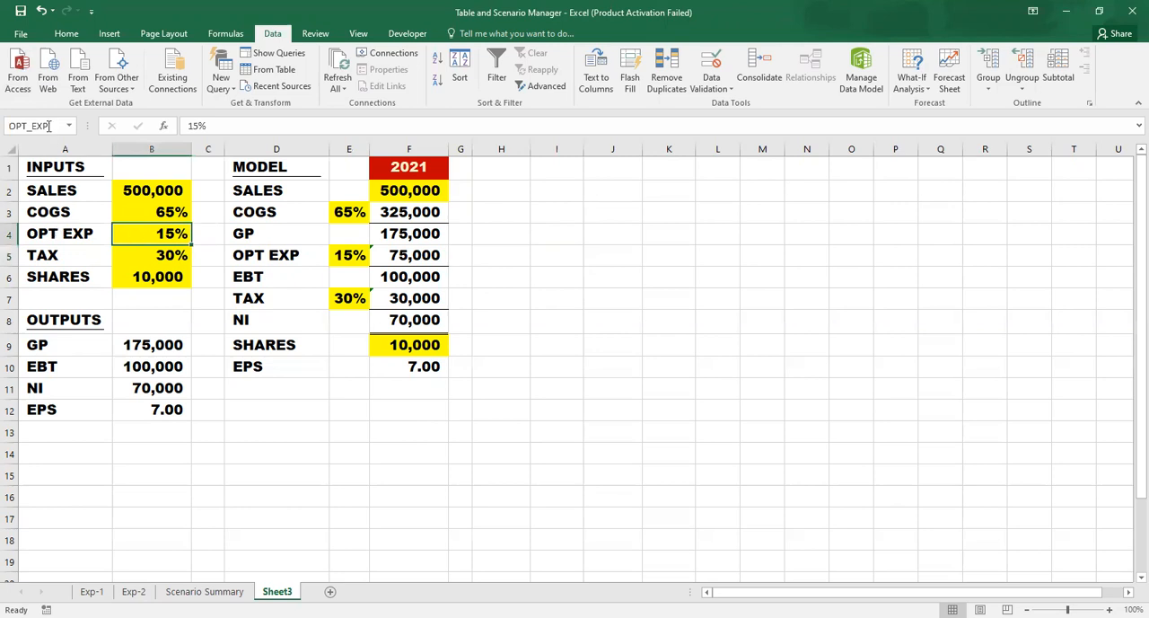
left_click(135, 186)
left_click(128, 256)
- Create names for the input cells from the labels in the left column of A2:B6
left_click_drag(43, 192, 130, 278)
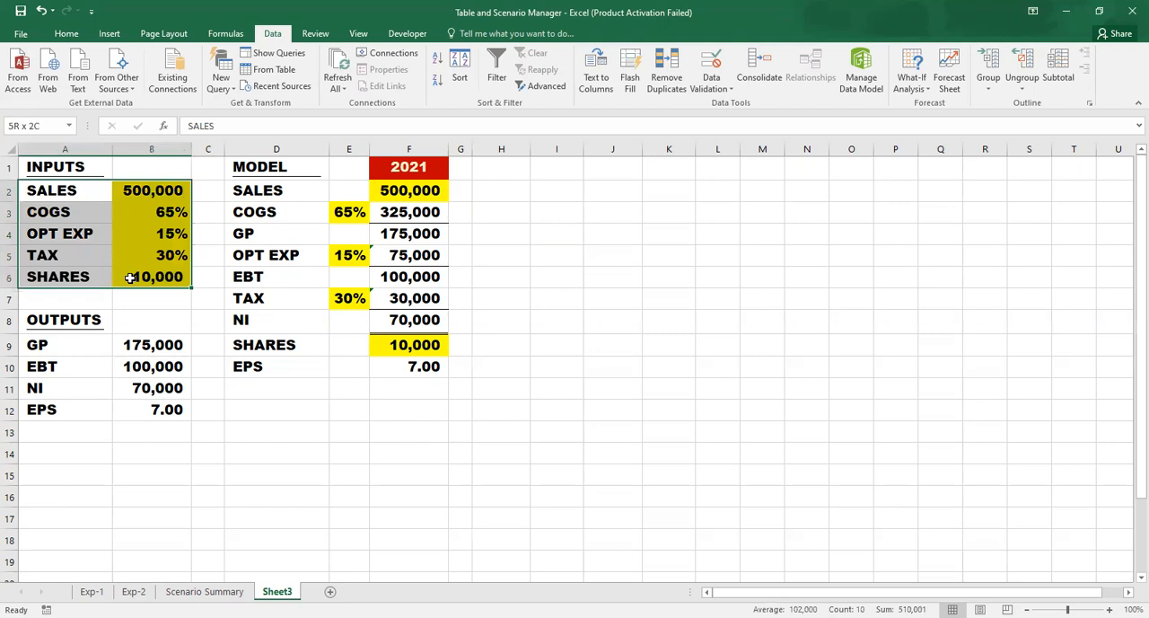
left_click_drag(130, 279, 129, 277)
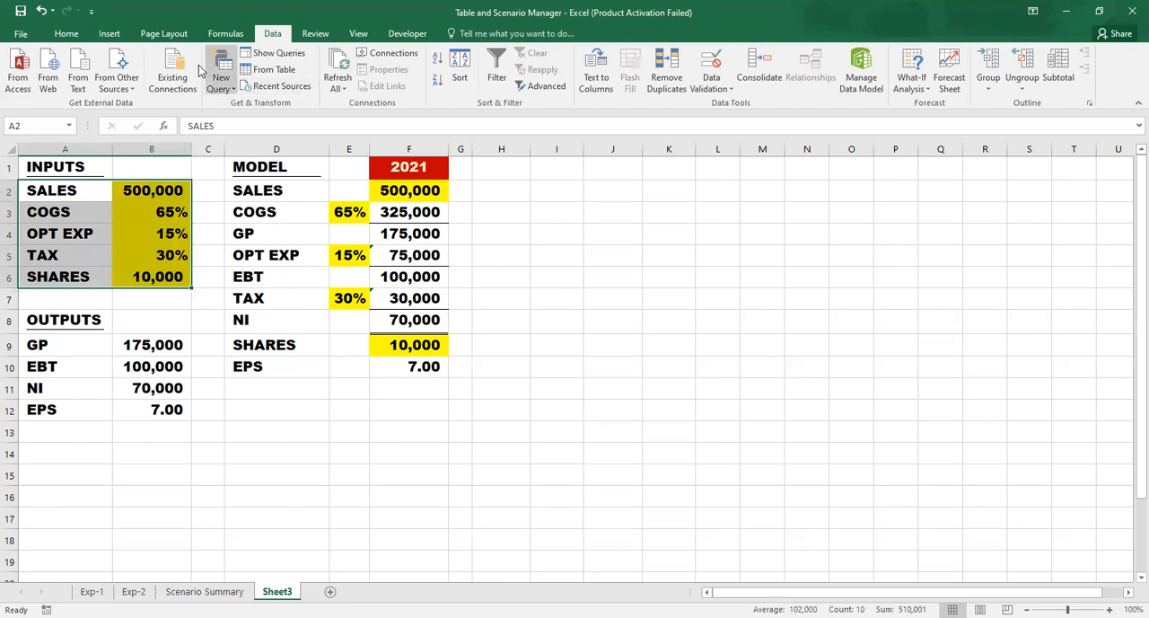
left_click(223, 33)
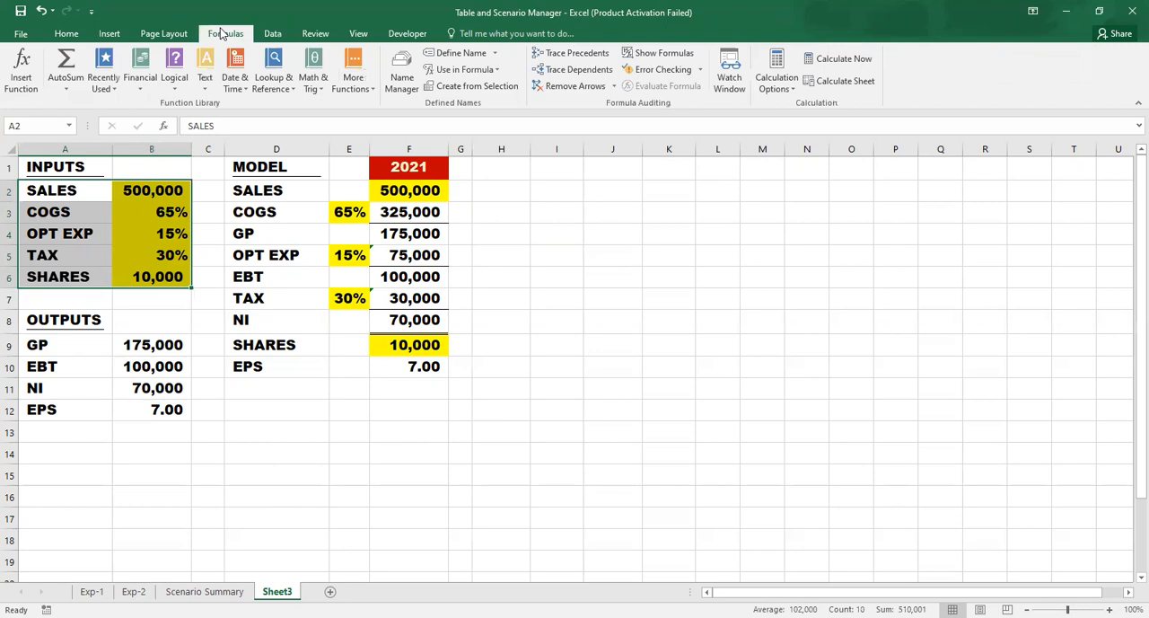
left_click(475, 93)
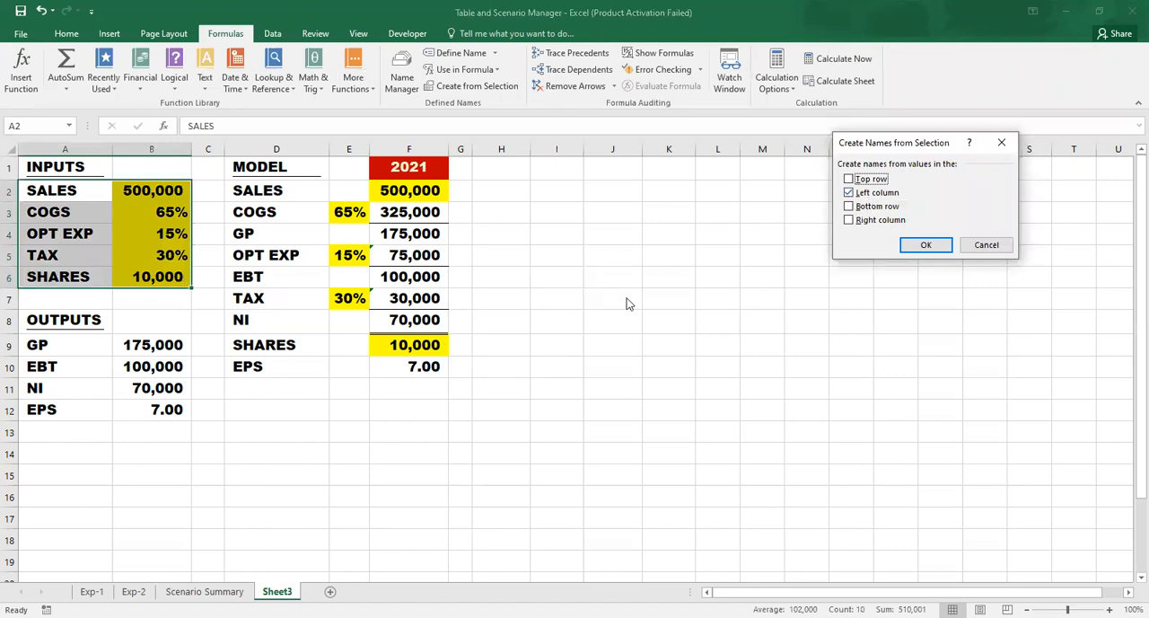
left_click(925, 246)
- Verify the names assigned to the sales, COGS, operating expense and tax inputs in B2:B5
left_click(184, 256)
left_click(174, 190)
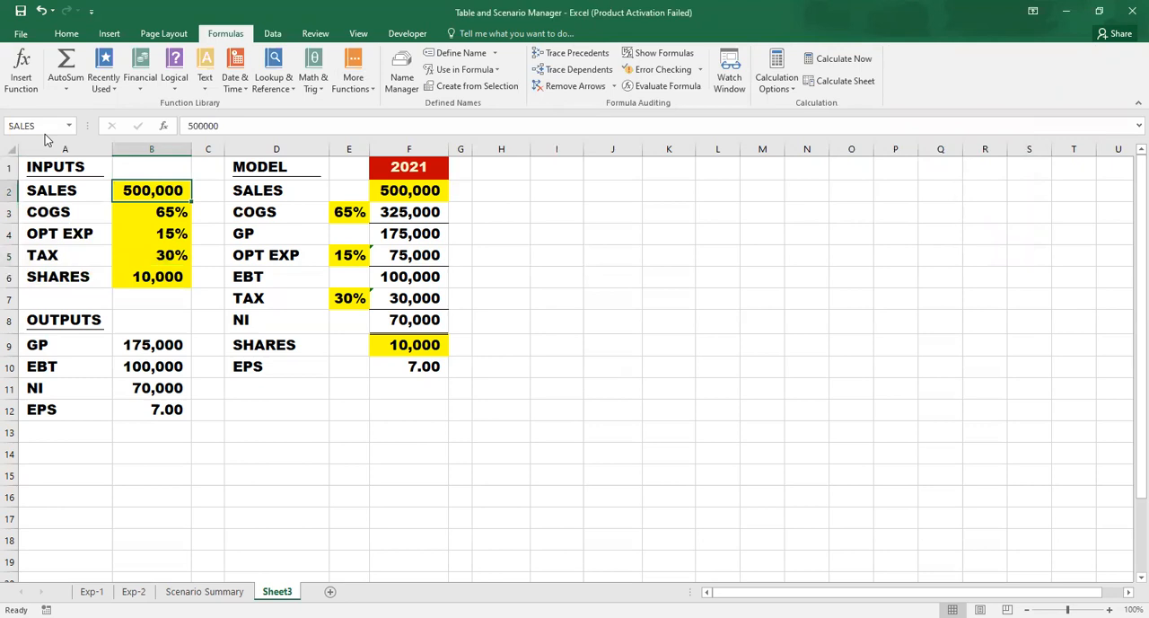
left_click(127, 215)
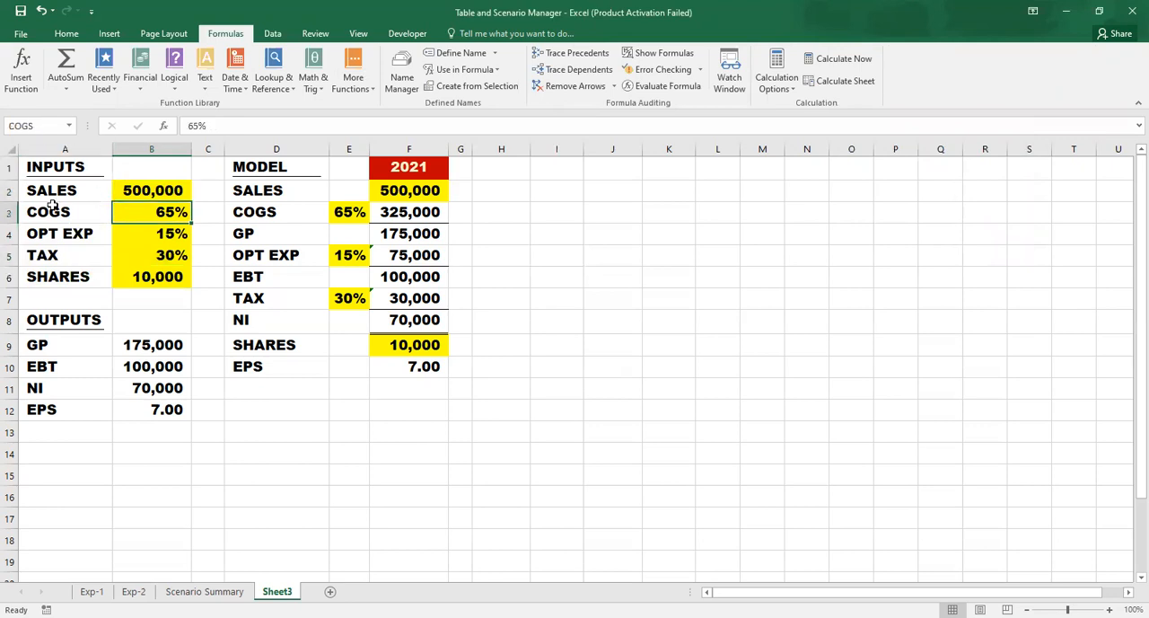
left_click(140, 237)
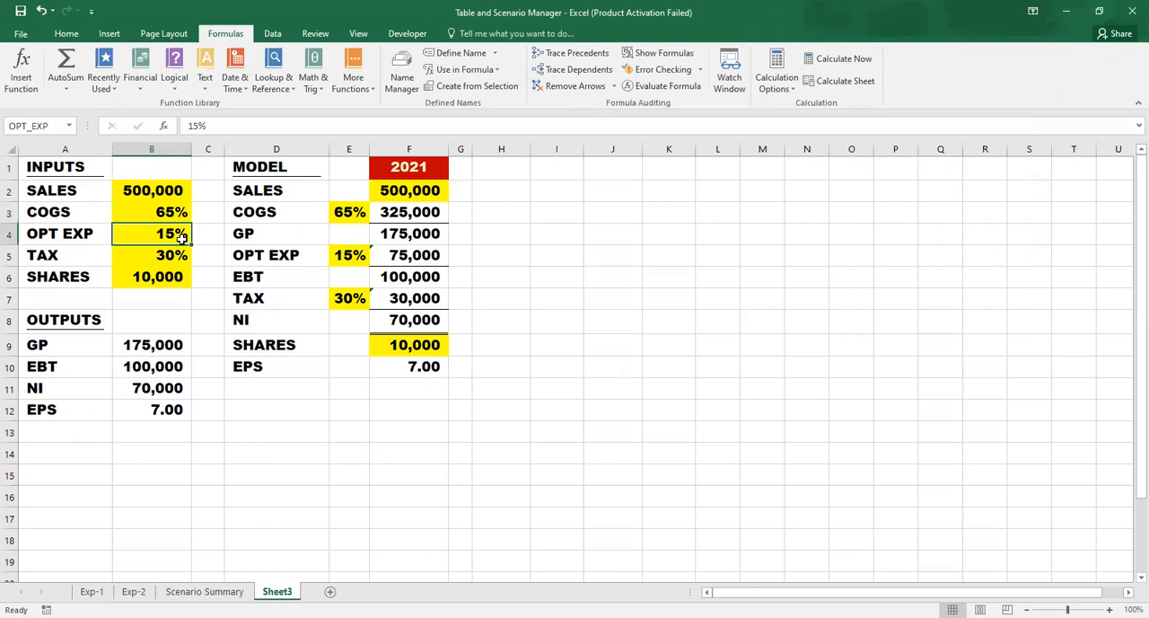
left_click(639, 286)
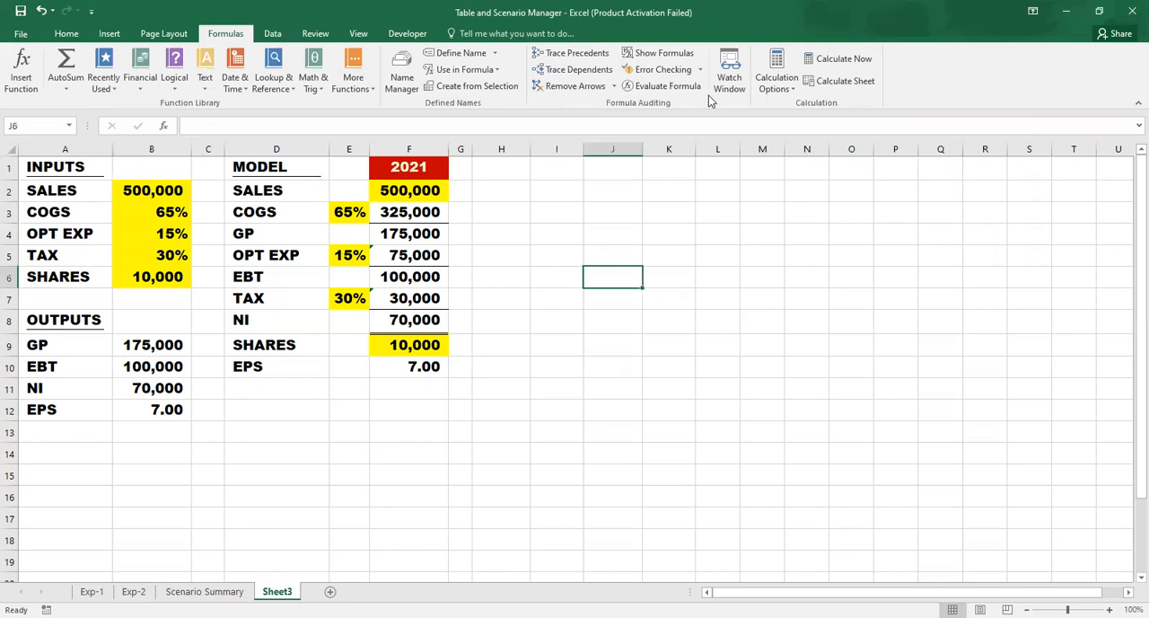
- Delete the existing best, Good and Poor scenarios in the Scenario Manager
left_click(272, 34)
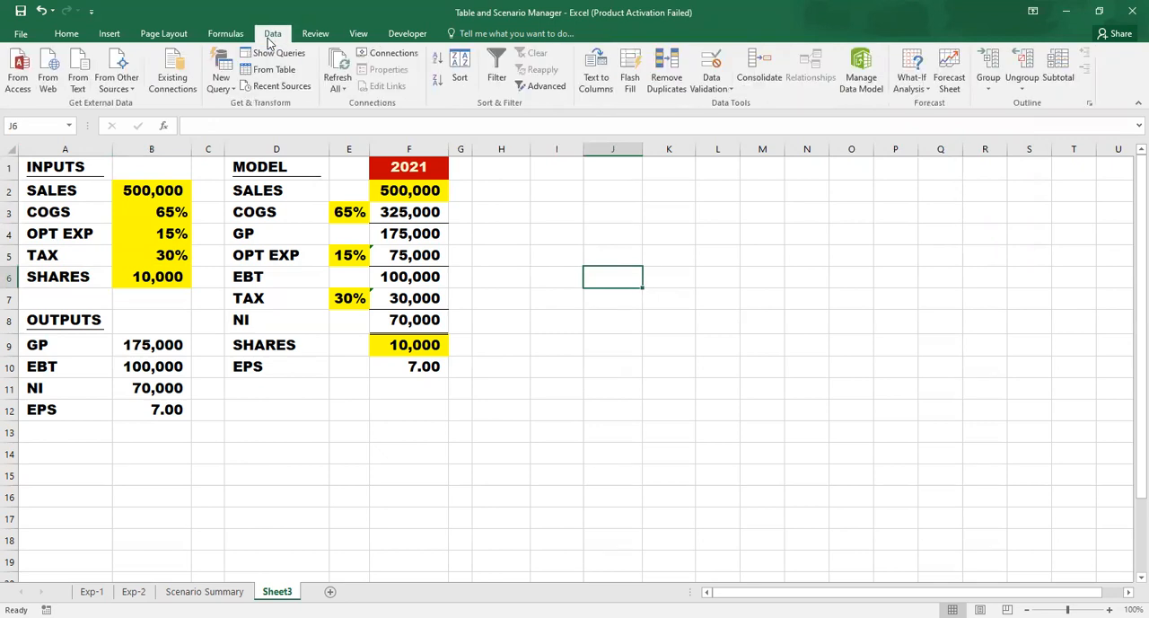
left_click(912, 83)
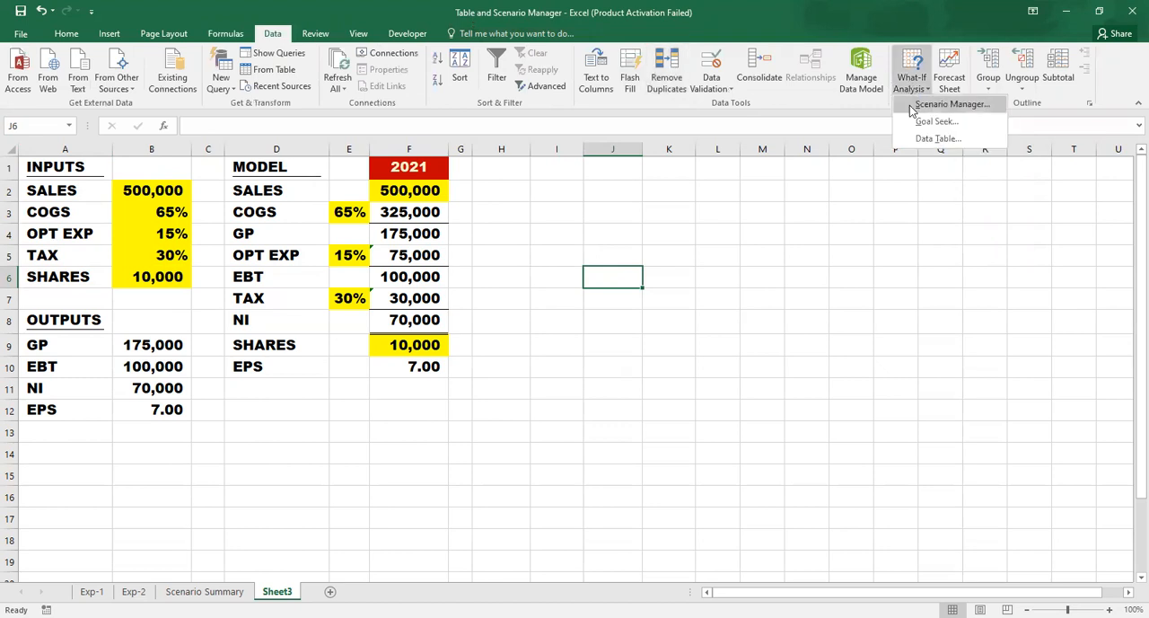
left_click(910, 106)
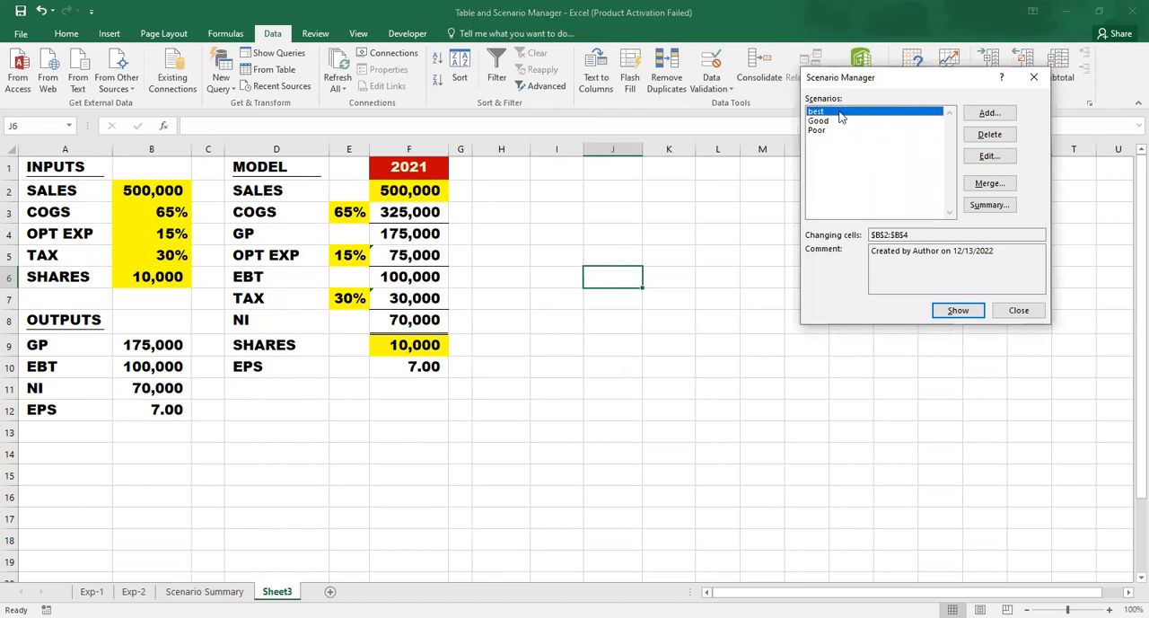
left_click(1005, 140)
left_click(1004, 142)
left_click(1004, 140)
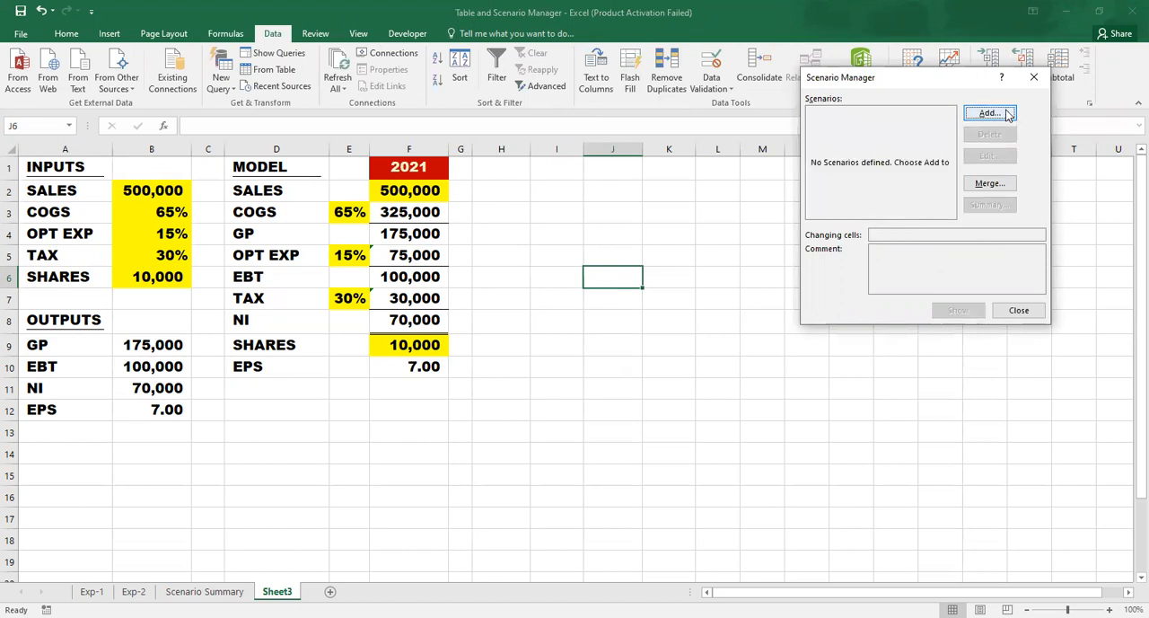
- Add a scenario named best with changing cells B2:B4, accepting SALES 500000, COGS 0.65 and OPT_EXP 0.15
left_click(989, 113)
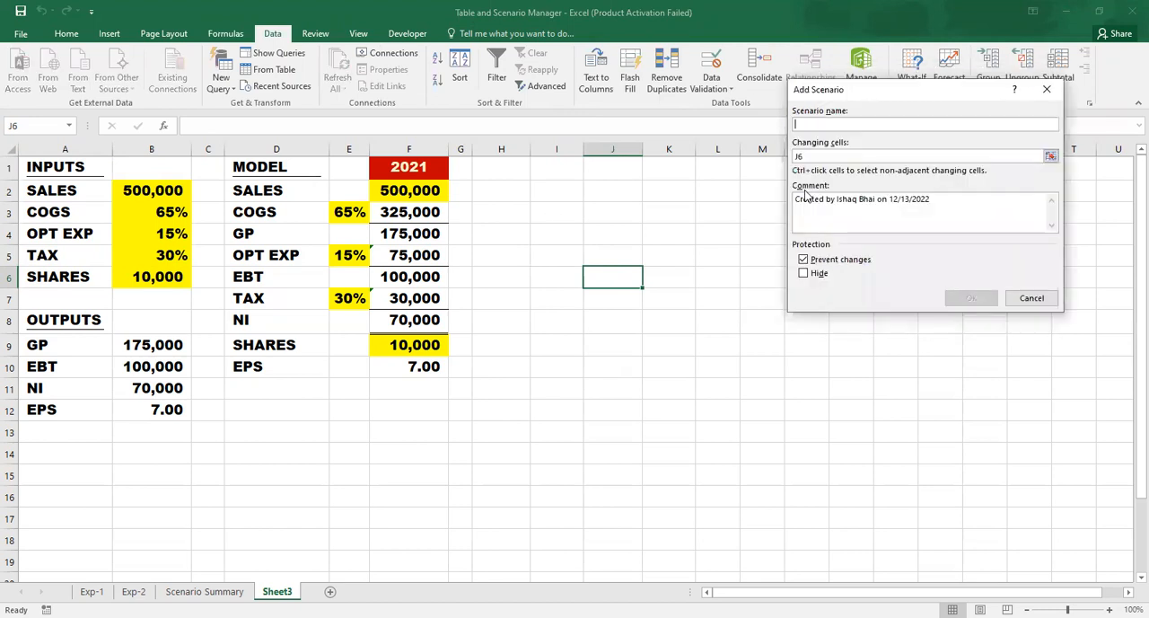
type("best")
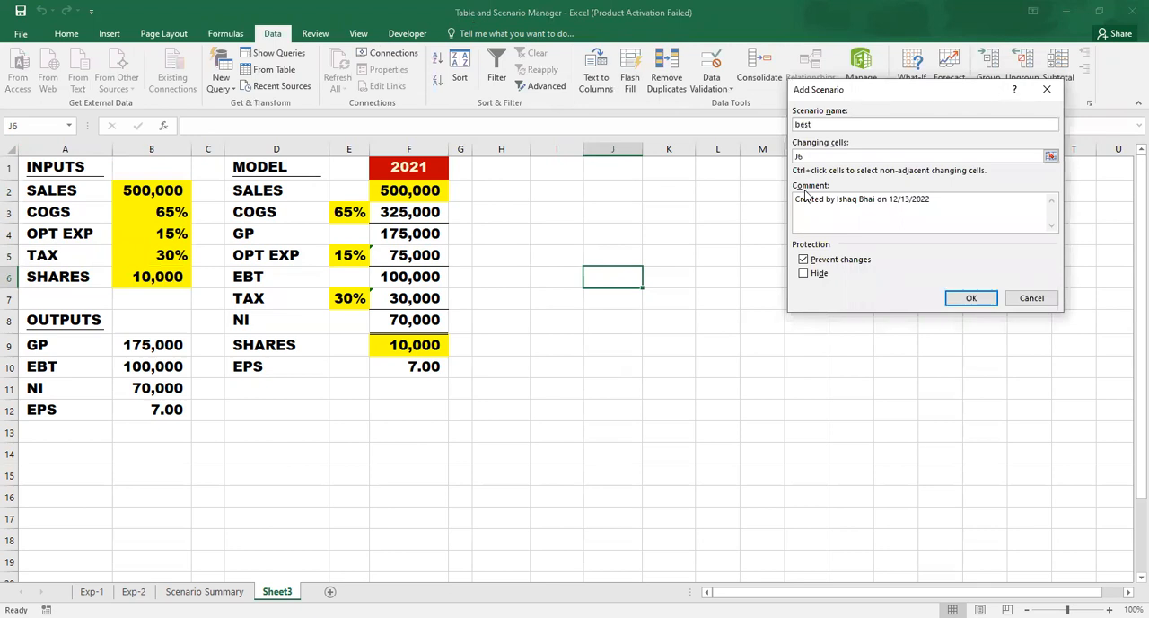
left_click(821, 157)
key("BackSpace")
key("BackSpace")
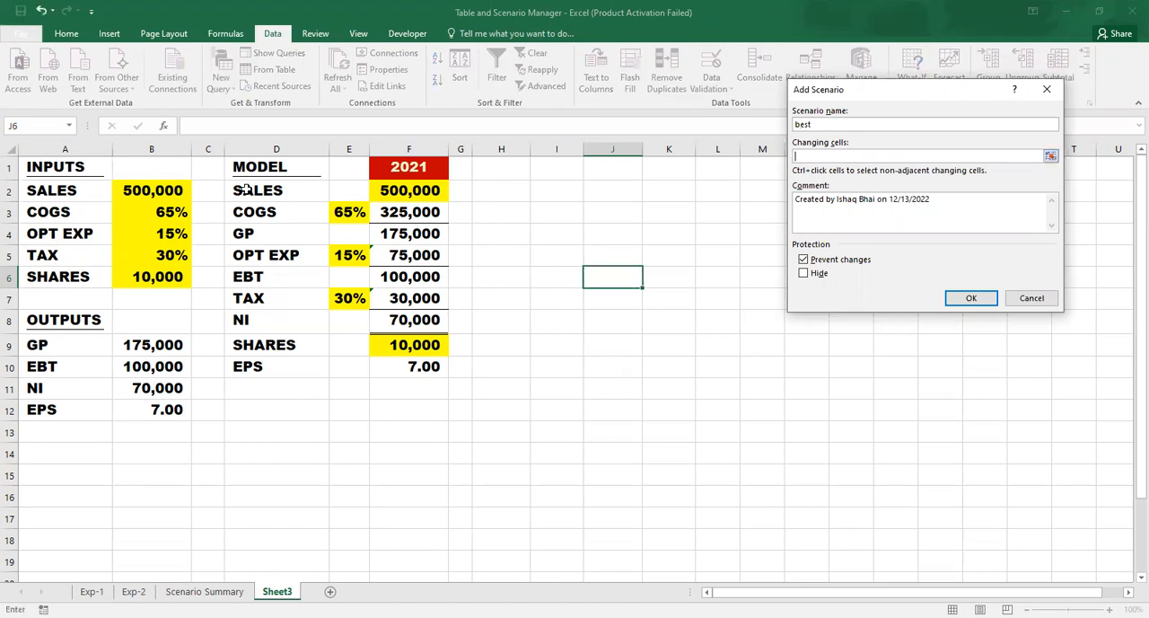
left_click(173, 190)
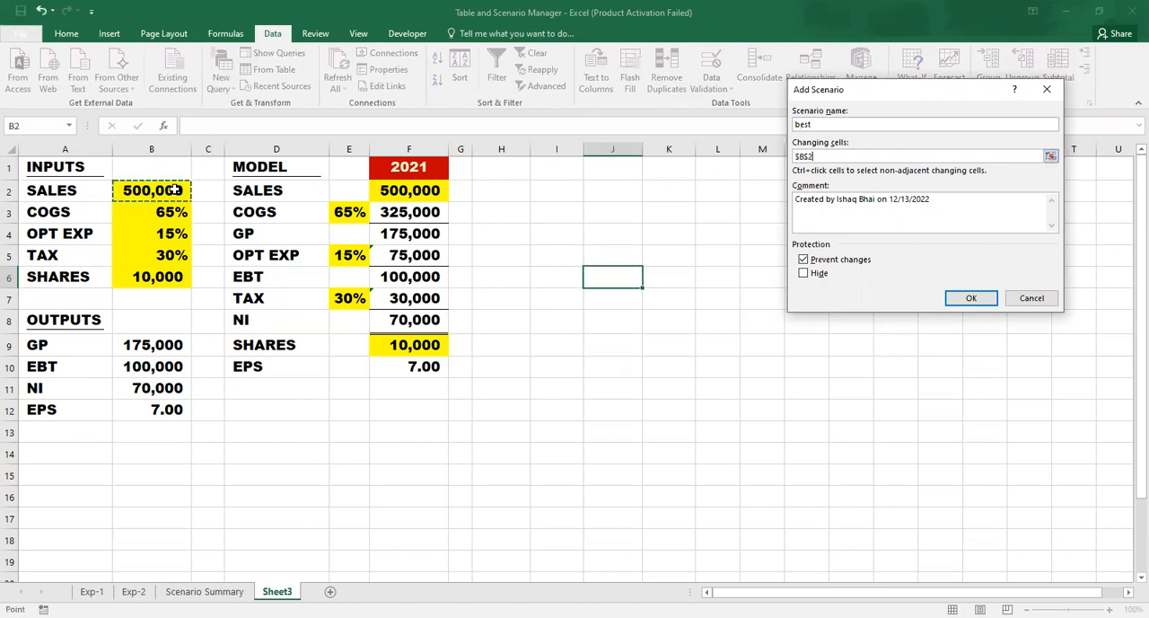
left_click(171, 255, "shift")
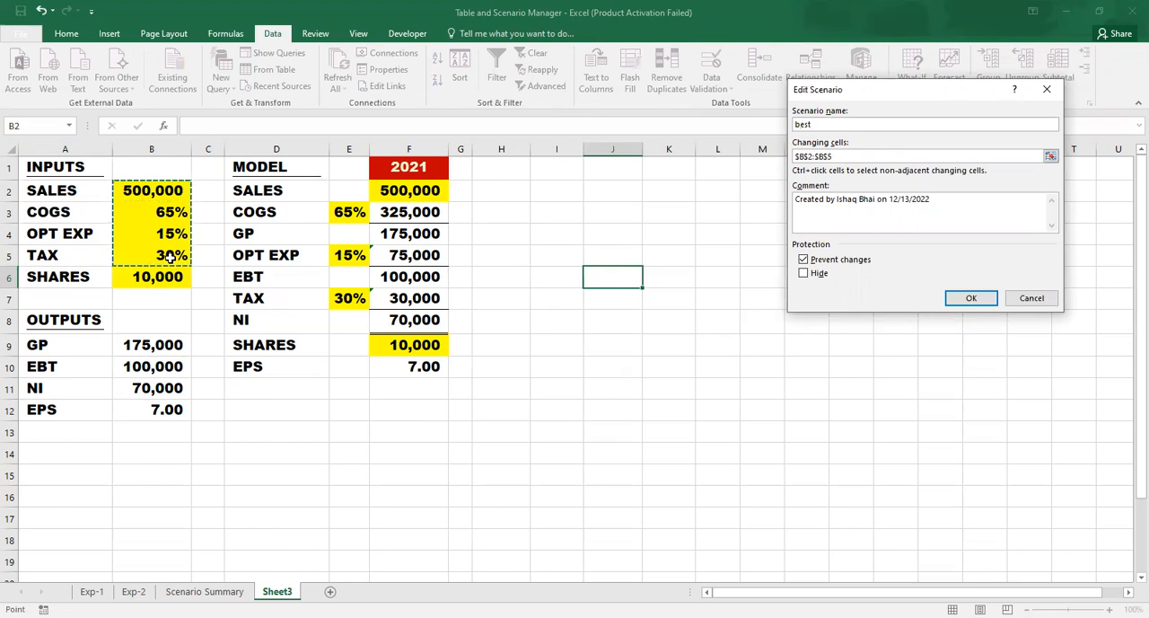
key("shift+Up")
left_click(974, 296)
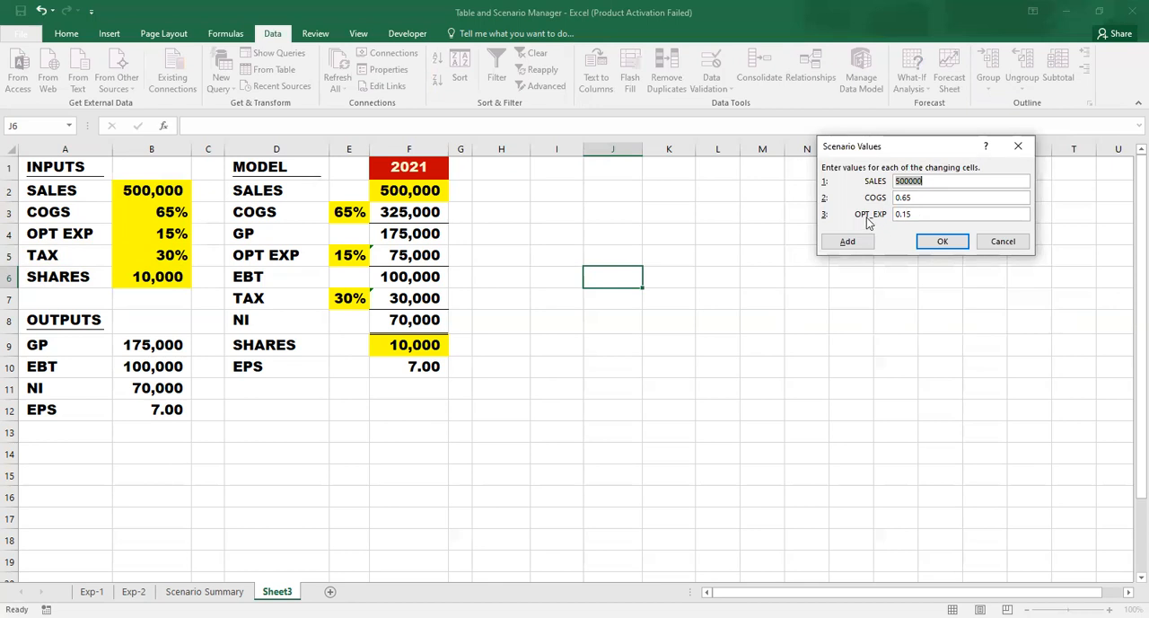
left_click(947, 242)
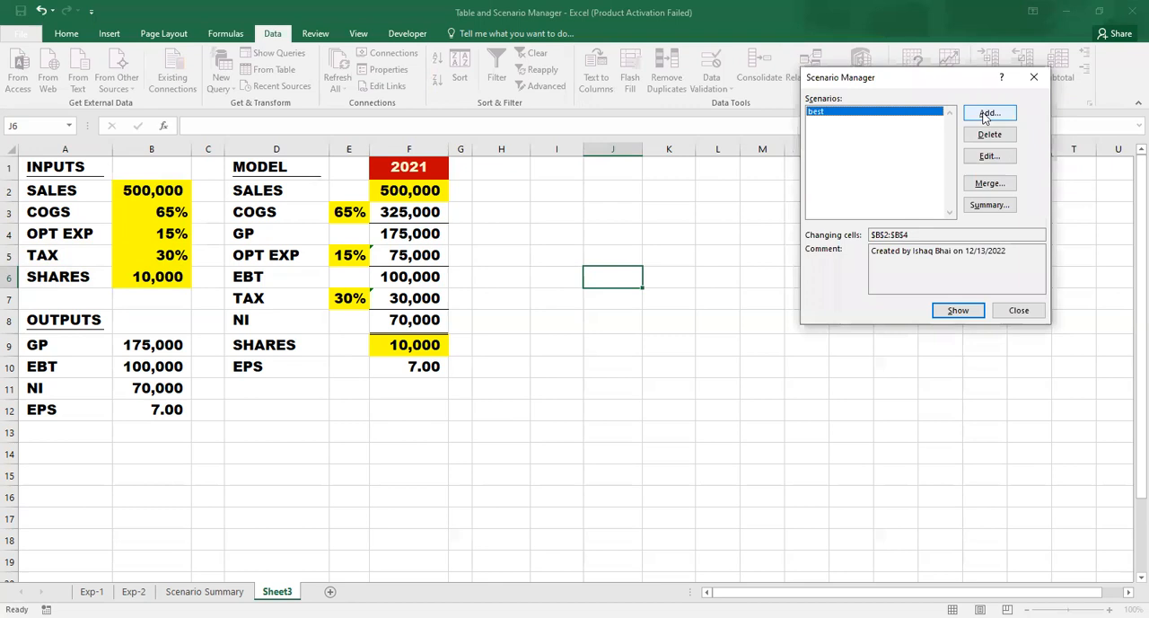
- Add a scenario named Good for changing cells B2:B4 with SALES 300000, COGS 0.70 and OPT_EXP 0.18
left_click(987, 116)
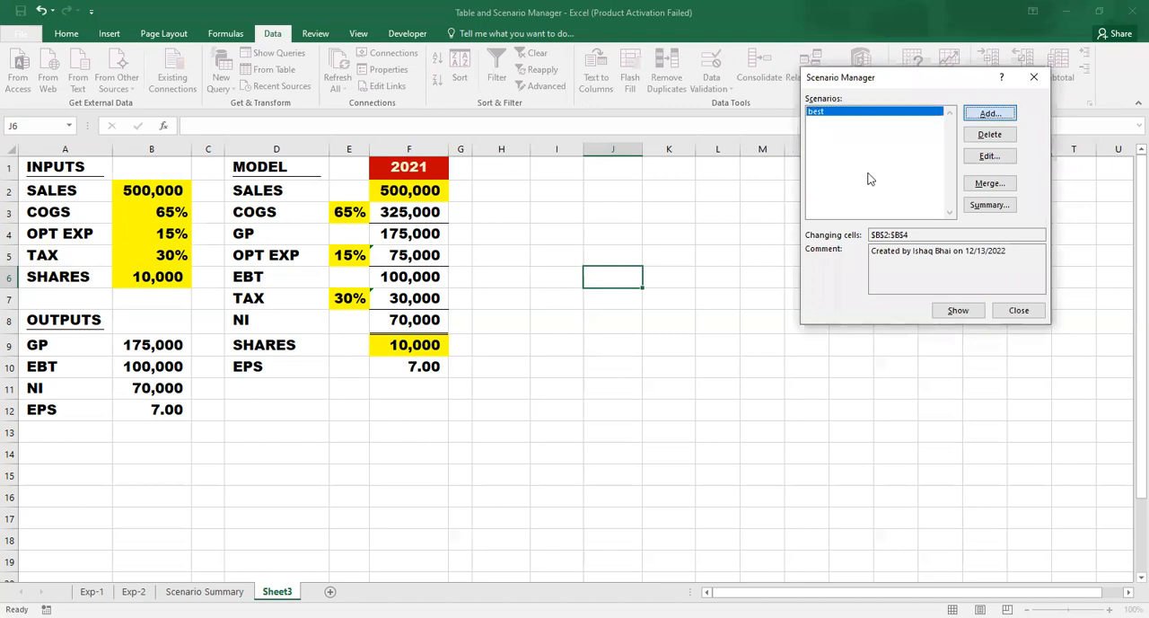
type("Good")
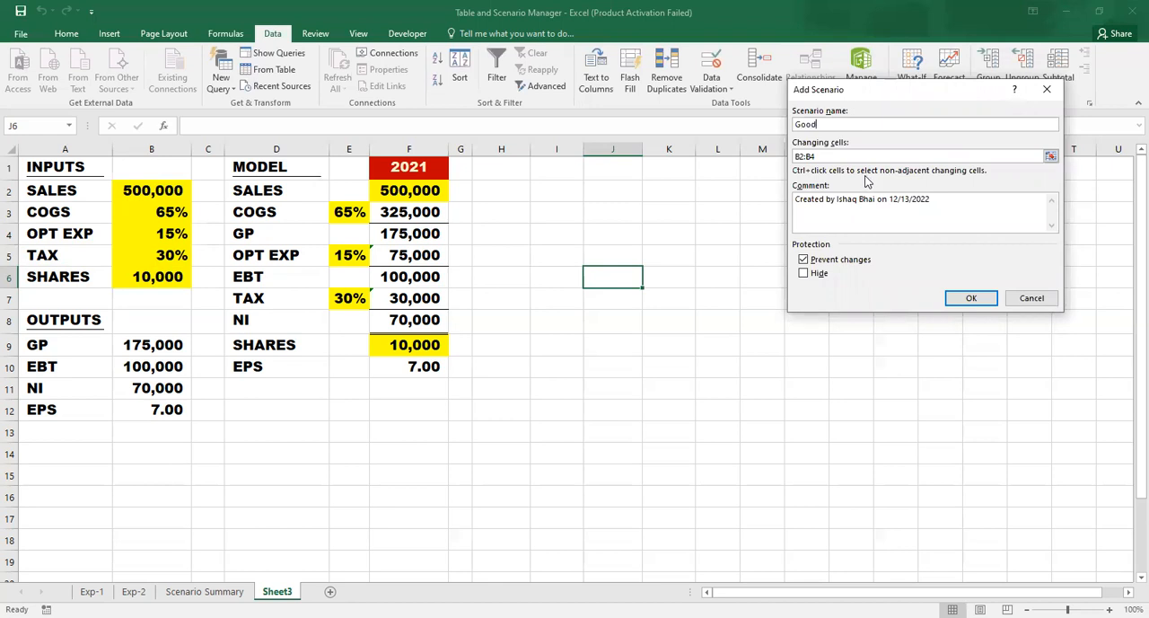
left_click(970, 302)
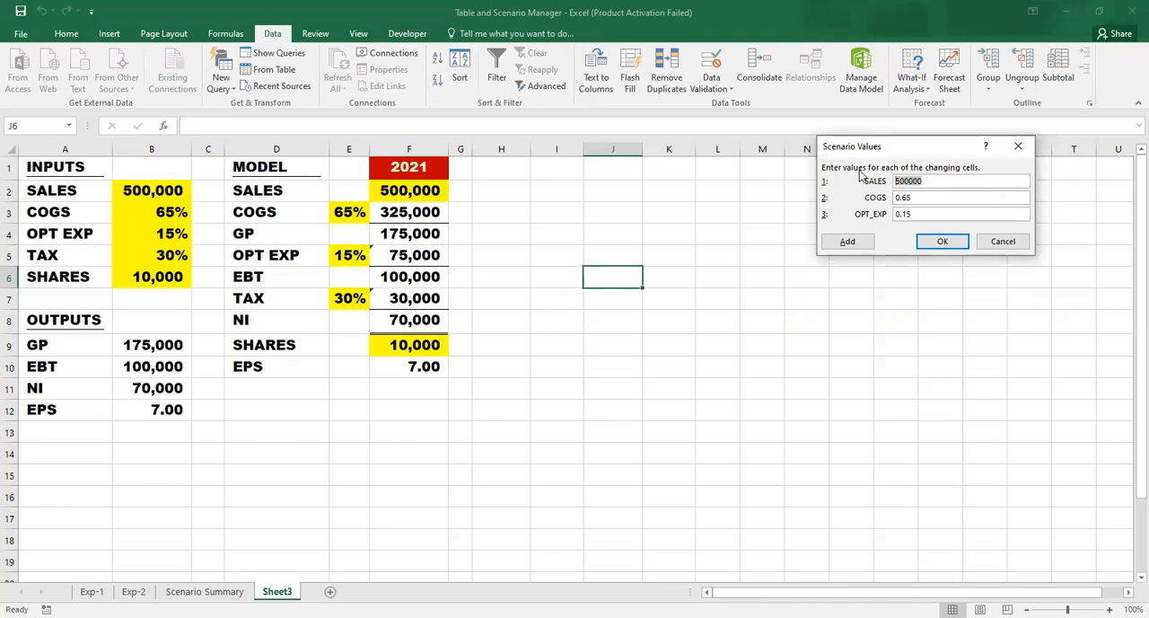
type("3")
key("BackSpace")
key("BackSpace")
left_click(944, 247)
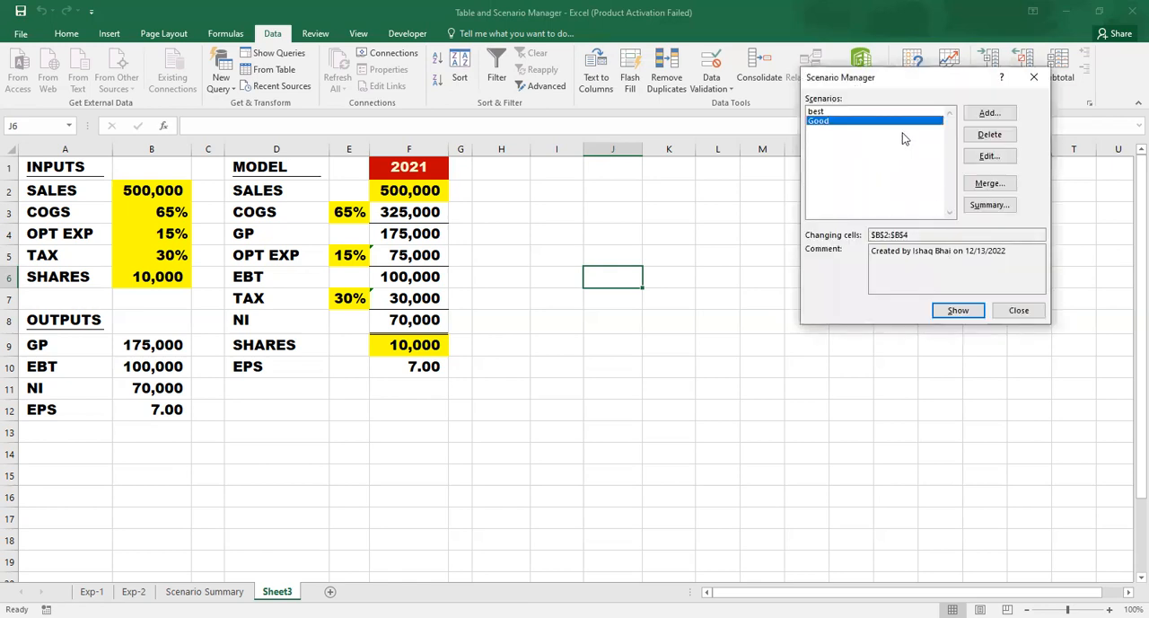
- Add a scenario named poor for changing cells B2:B4 with SALES 250000, COGS 0.75 and OPT_EXP 0.25
left_click(988, 115)
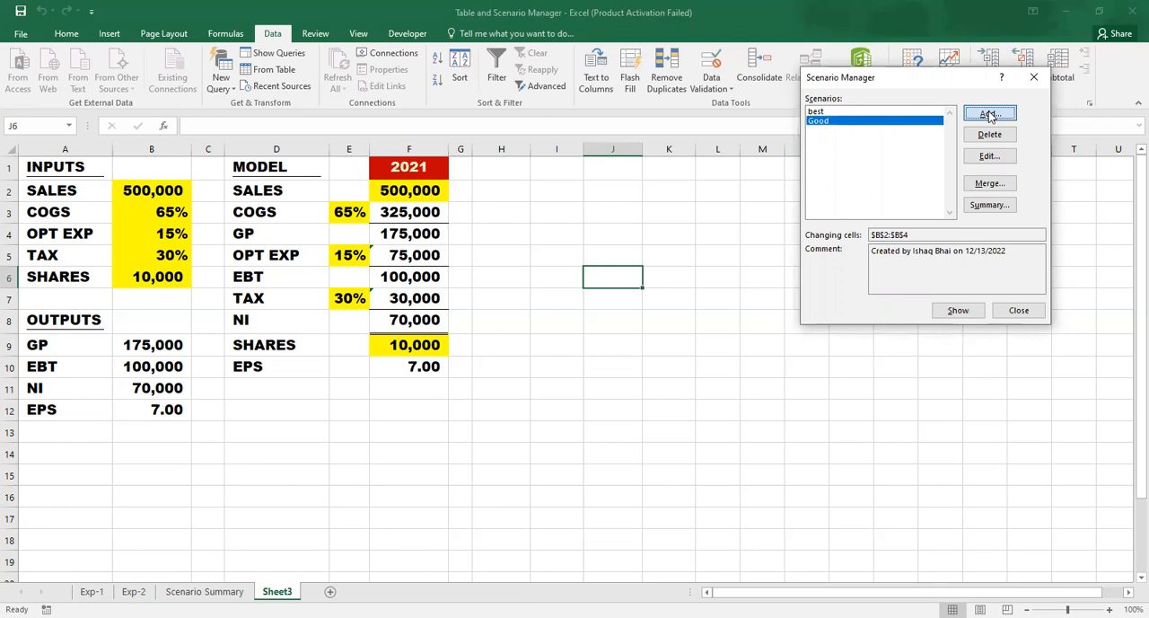
type("poor")
left_click(954, 298)
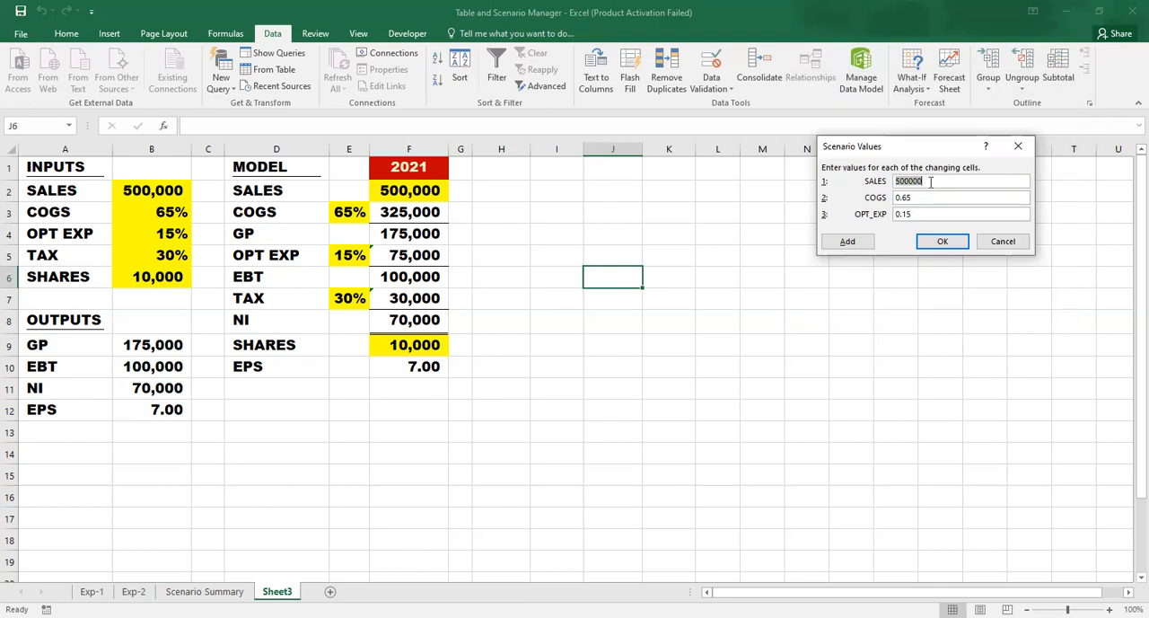
type("2")
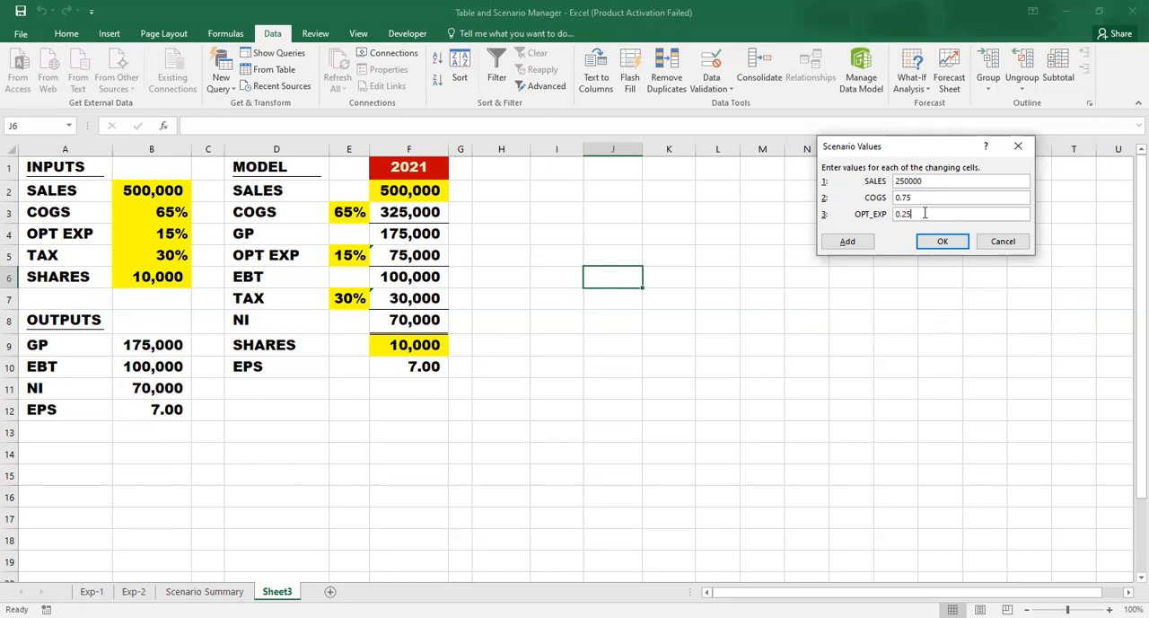
left_click(955, 240)
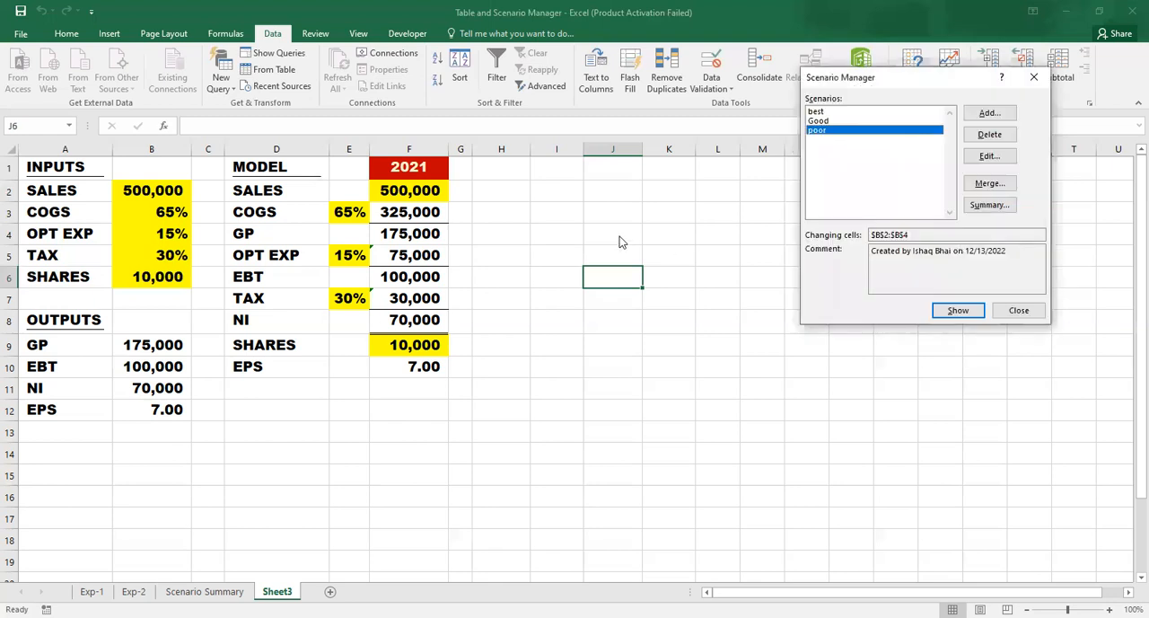
- Show the Good scenario in the model, followed by the poor scenario
left_click(835, 122)
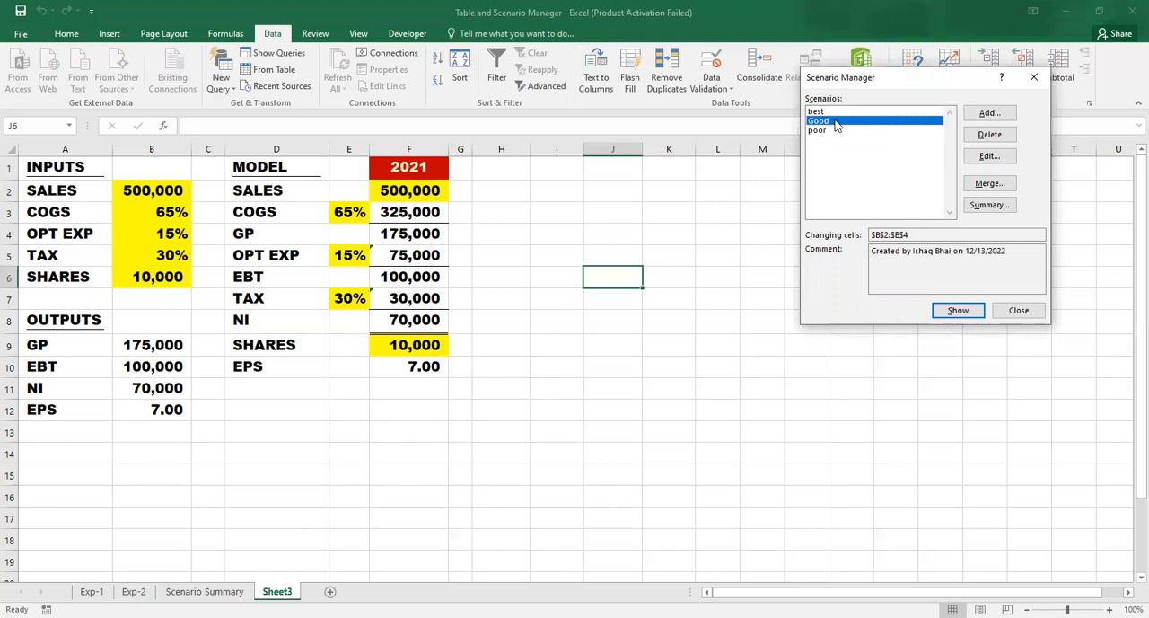
left_click(955, 313)
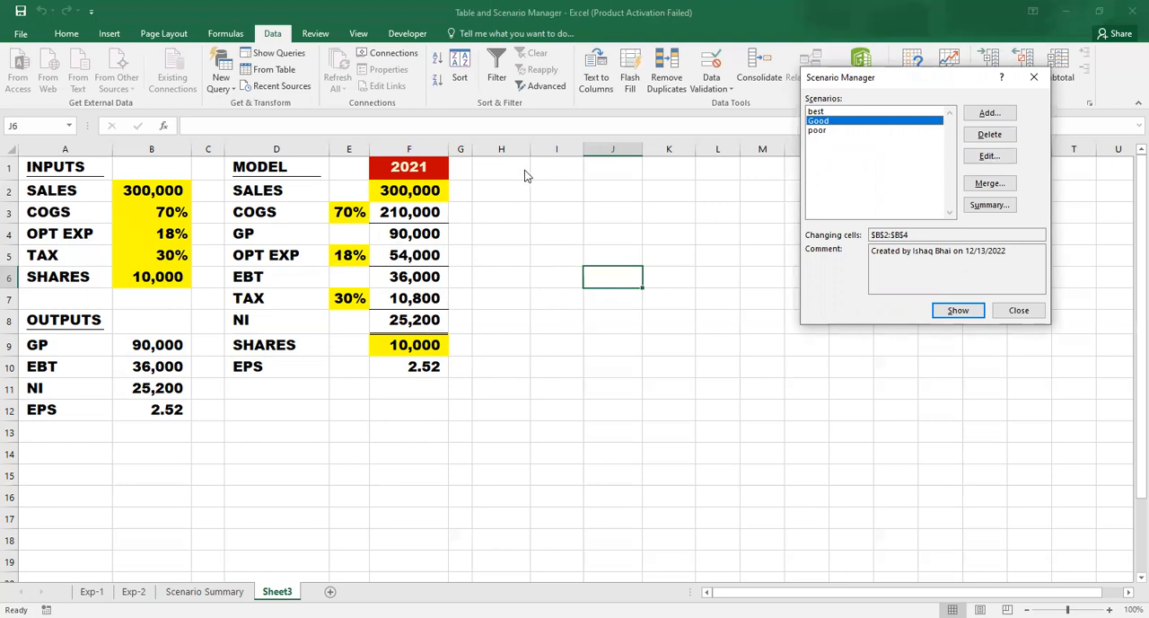
left_click(835, 134)
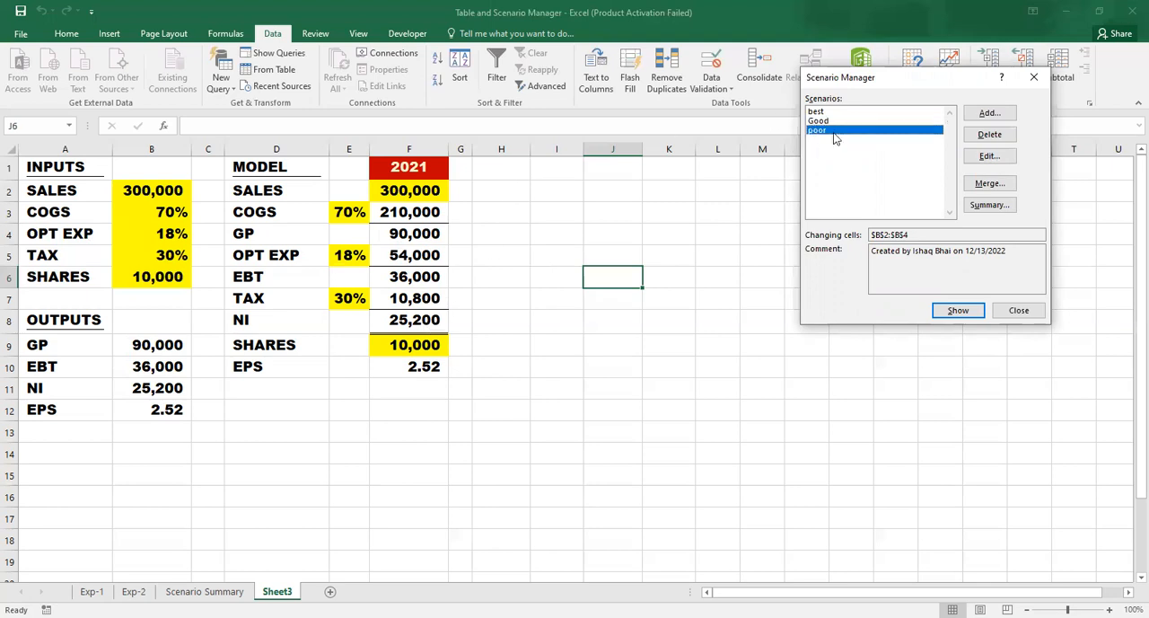
left_click(955, 313)
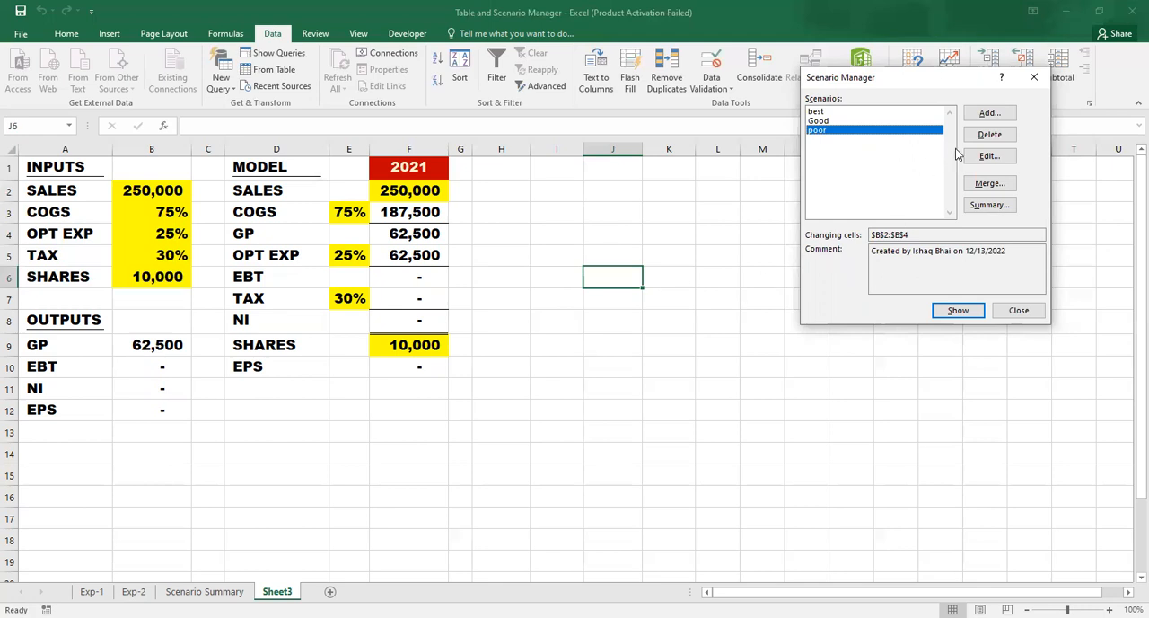
- Create a scenario summary report with the output cells B9:B12 as the result cells
left_click(993, 208)
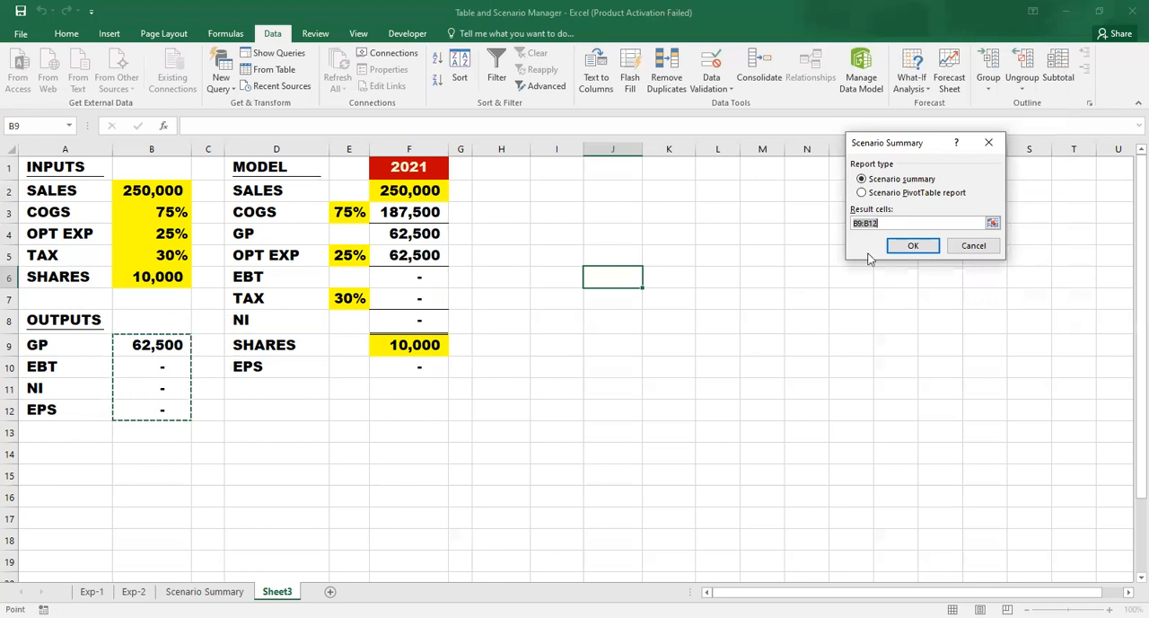
left_click(890, 224)
key("BackSpace")
key("BackSpace")
key("BackSpace")
key("BackSpace")
key("BackSpace")
key("BackSpace")
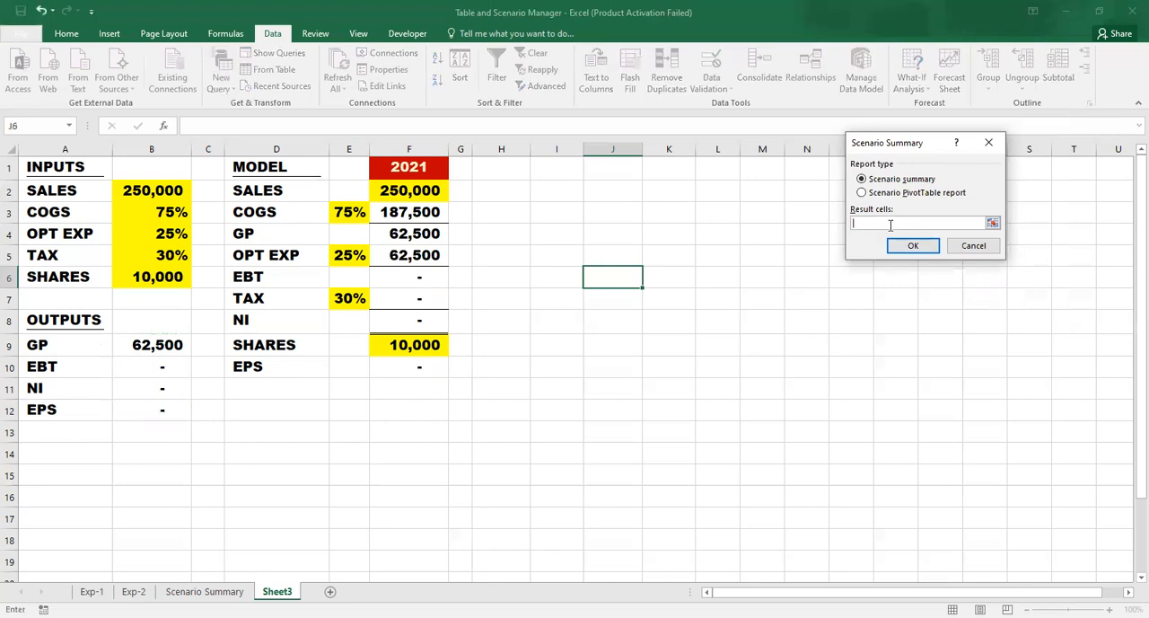
left_click(160, 347)
left_click_drag(160, 347, 152, 405)
left_click(908, 248)
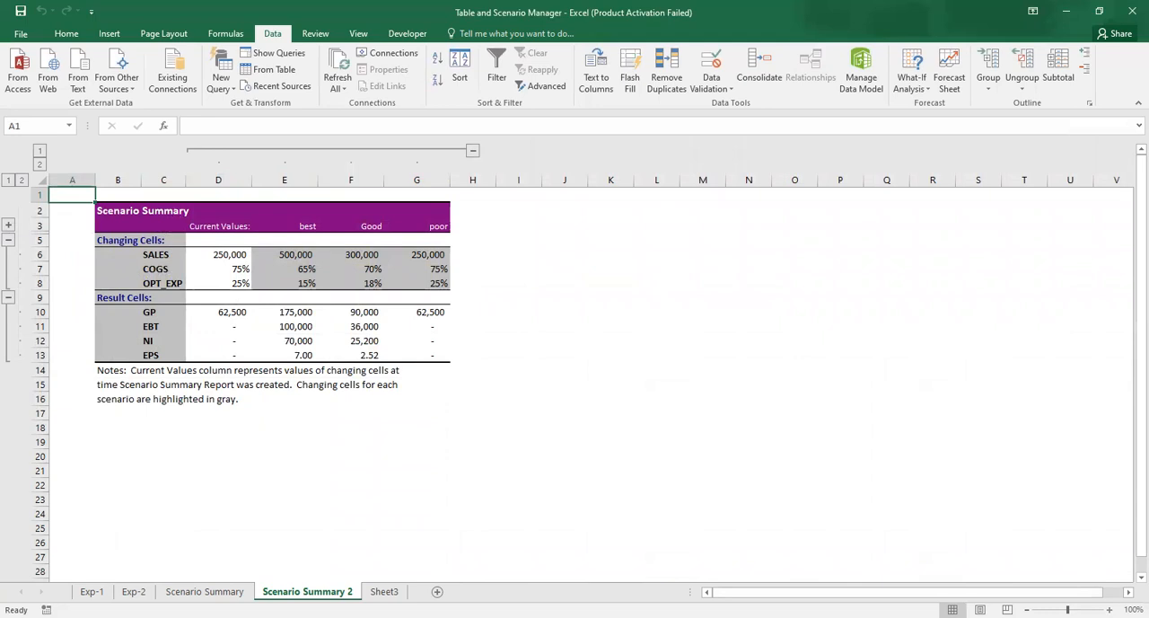
- Compare the changing cells in the new scenario summary with the earlier summary and the named inputs in B2:B3 on Sheet3
scroll(838, 573, "up", 5)
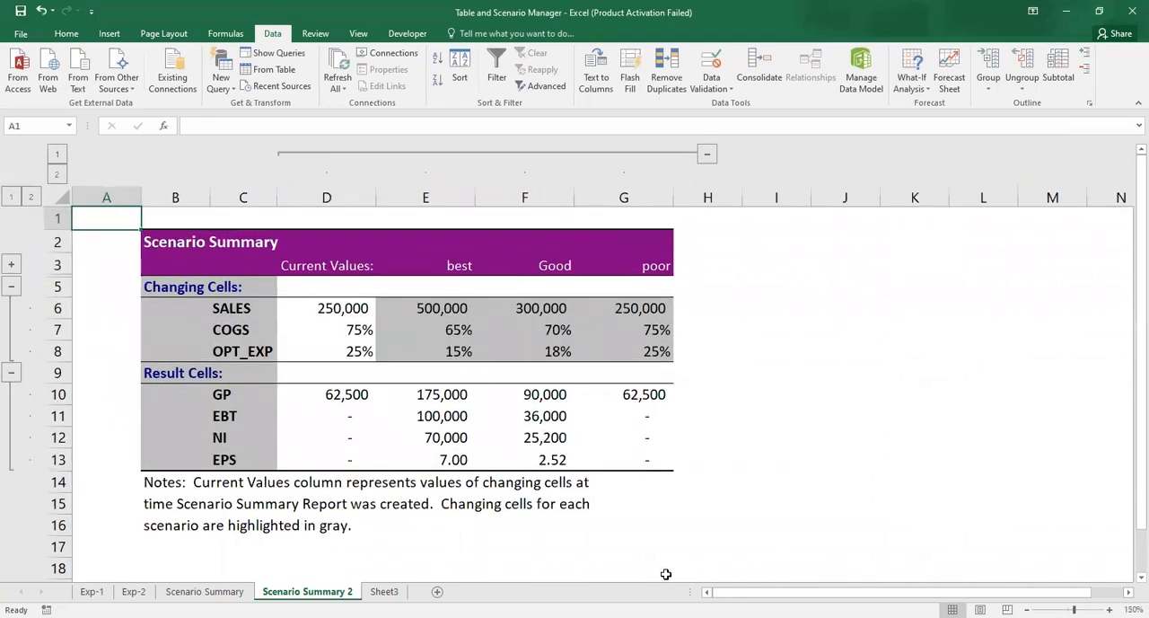
left_click(227, 310)
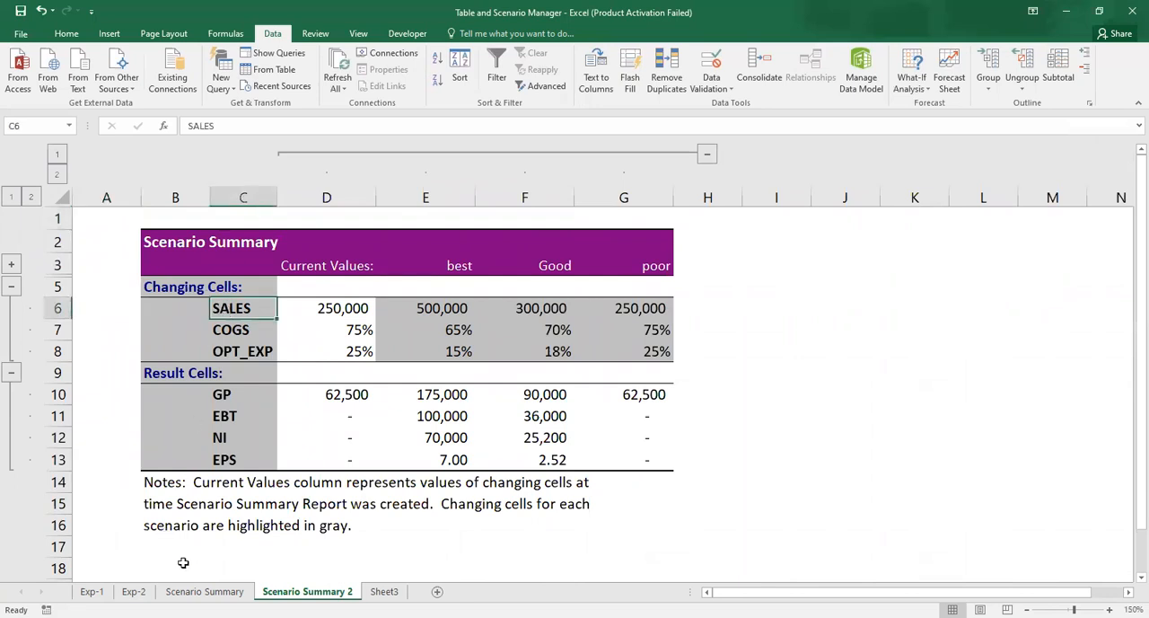
left_click(204, 591)
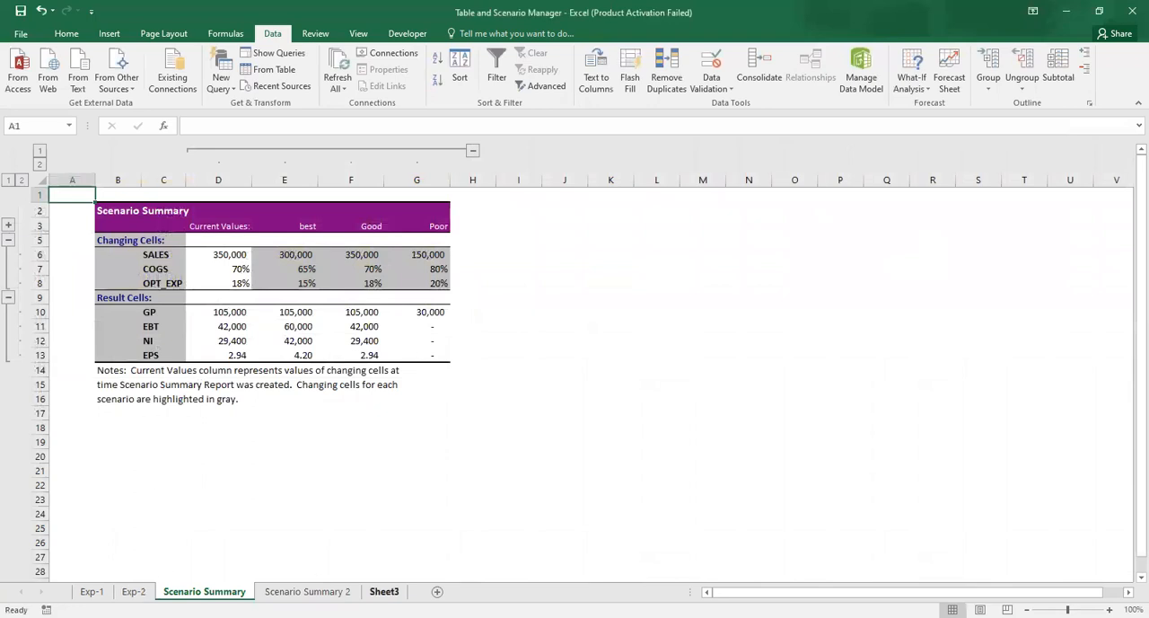
left_click(384, 591)
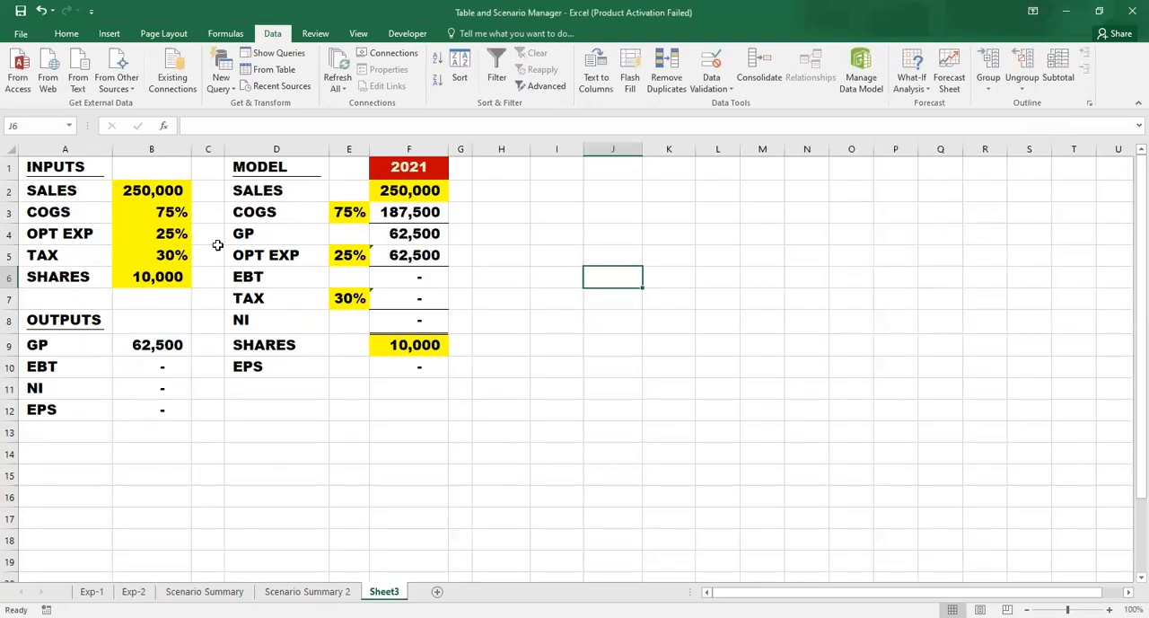
left_click(141, 188)
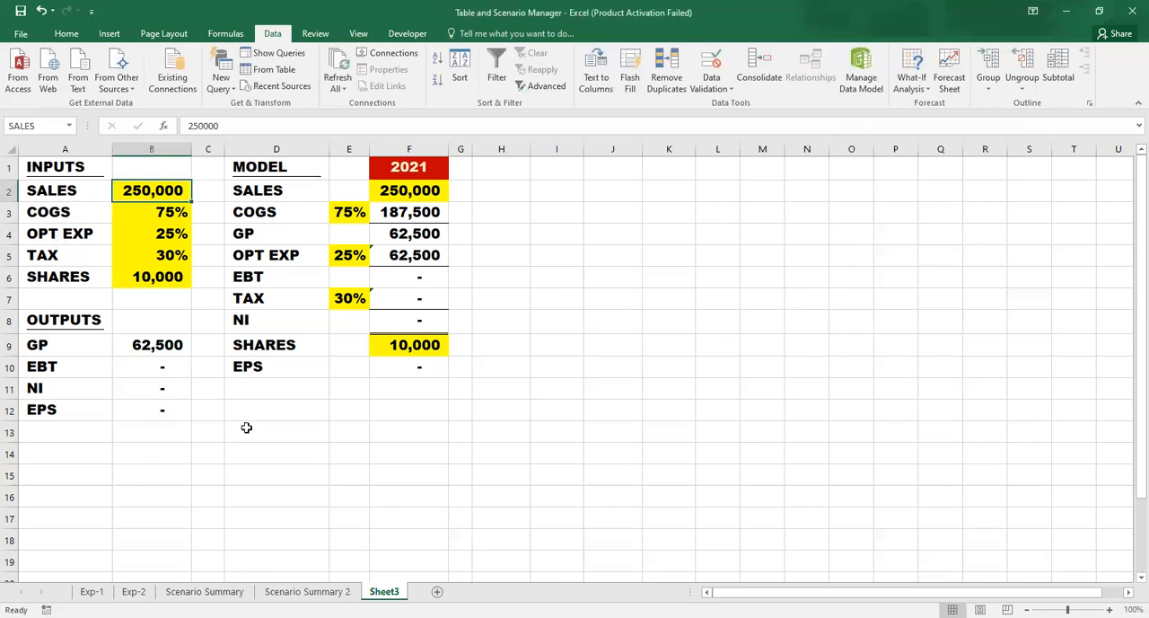
left_click(150, 223)
left_click(160, 187)
left_click(305, 591)
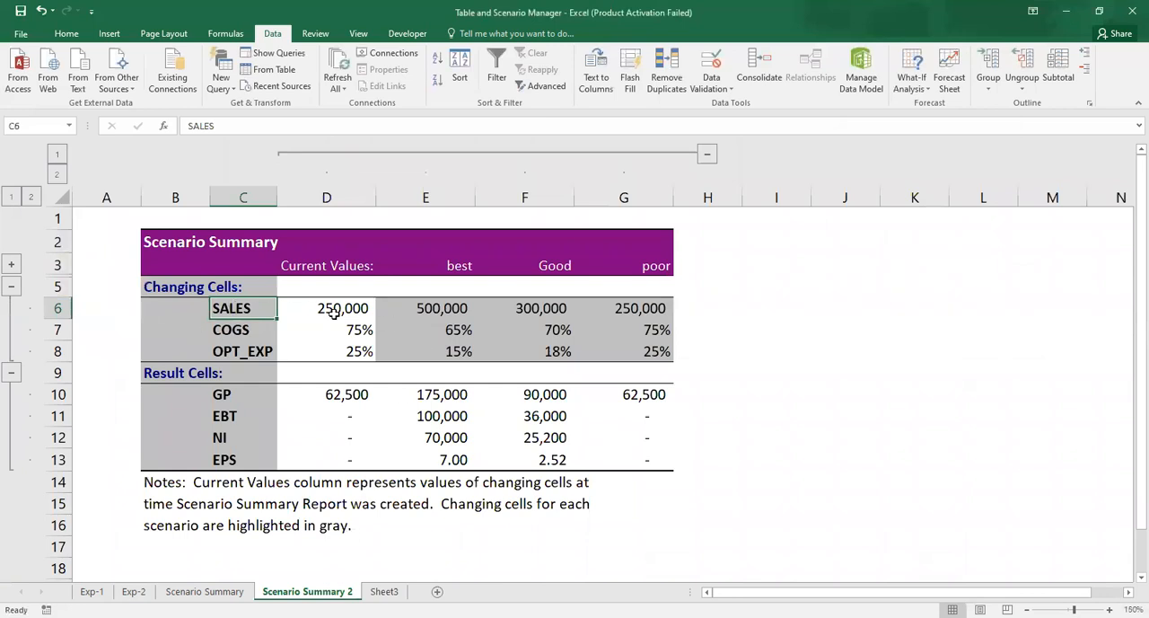
left_click(385, 591)
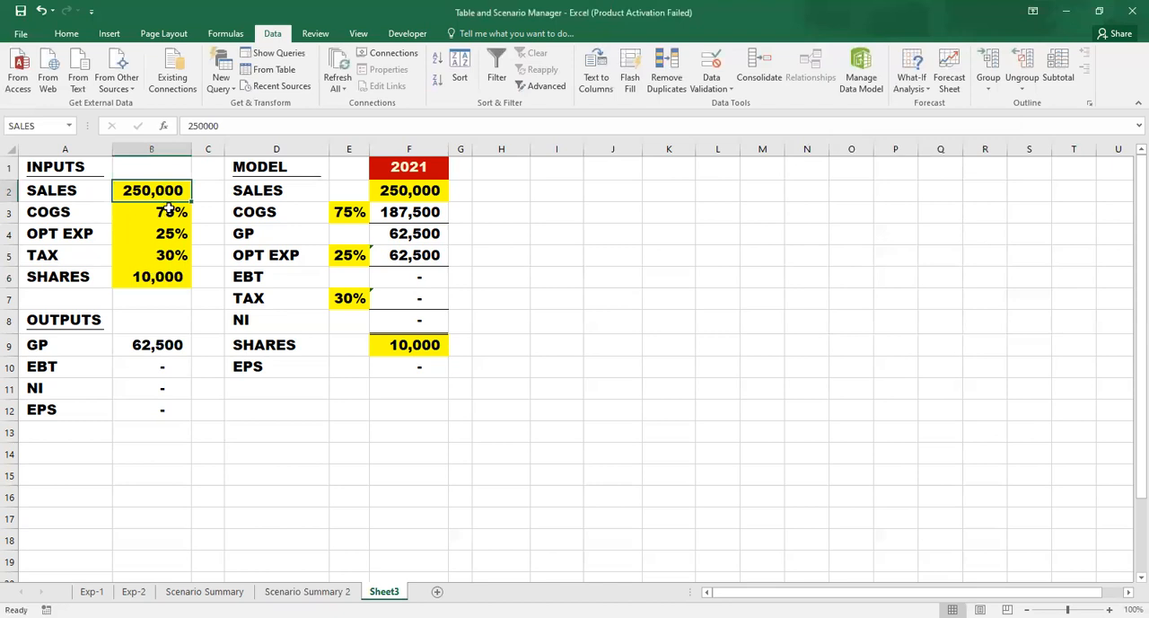
left_click(307, 591)
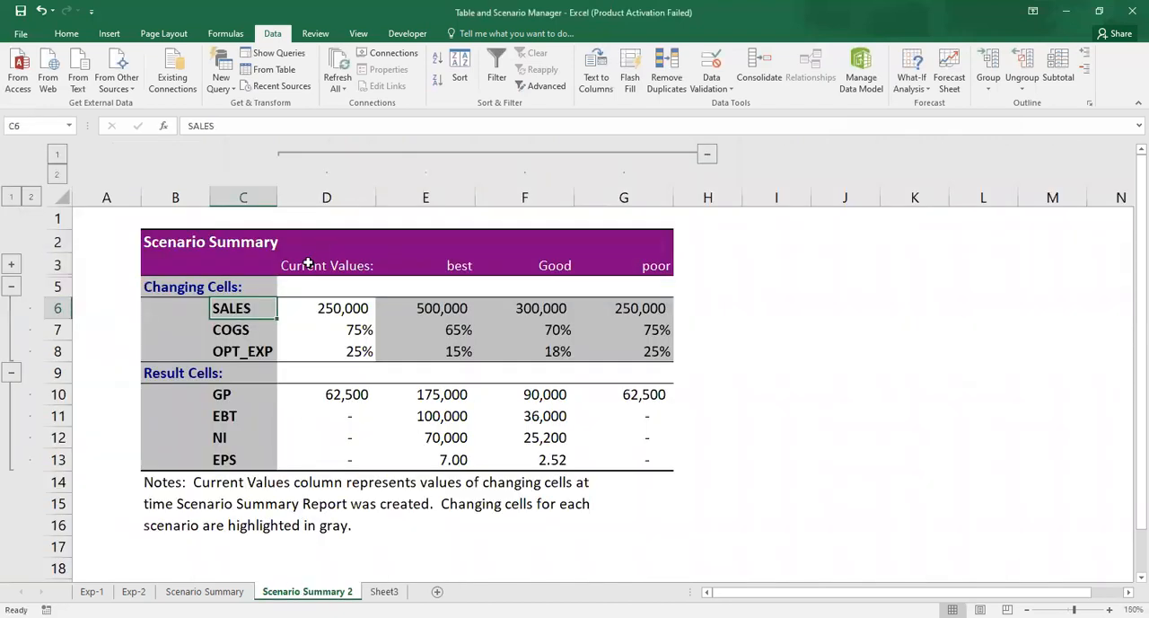
- Examine the current, best and Good values for sales, COGS and operating expense, plus the current GP, in the new scenario summary
left_click(349, 330)
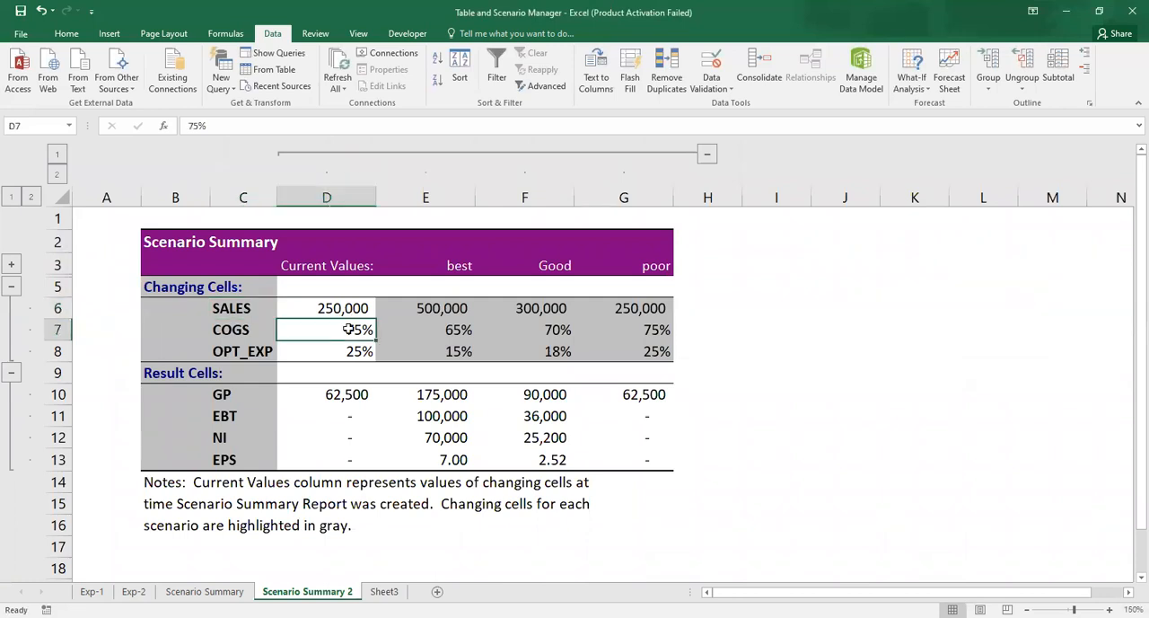
left_click(342, 351)
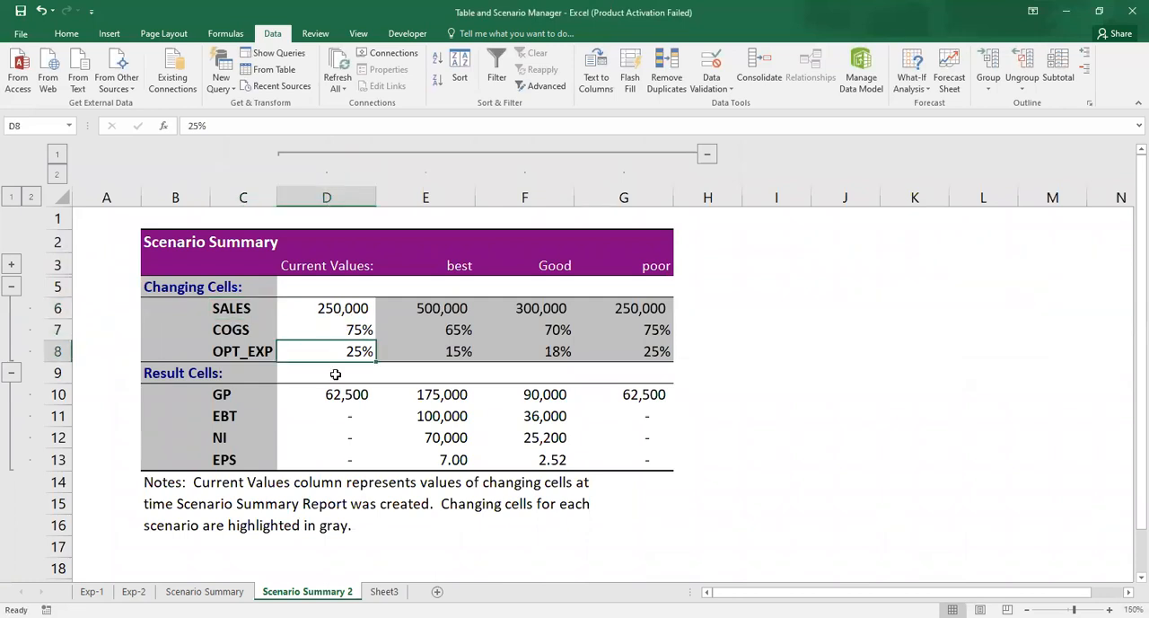
left_click(319, 398)
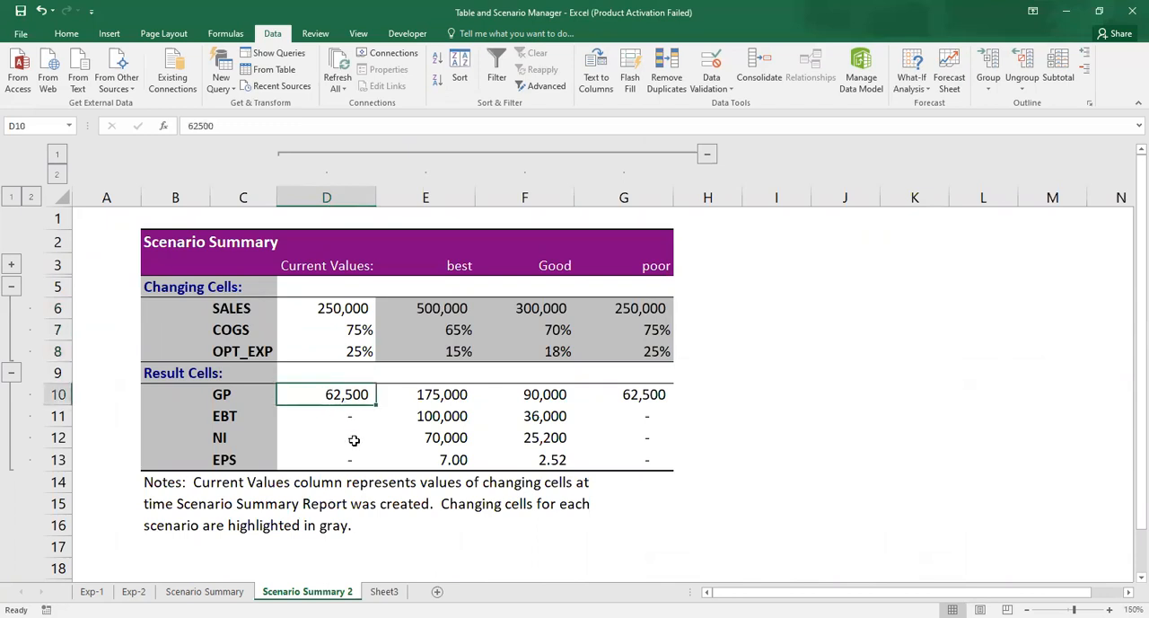
left_click(442, 309)
left_click(445, 328)
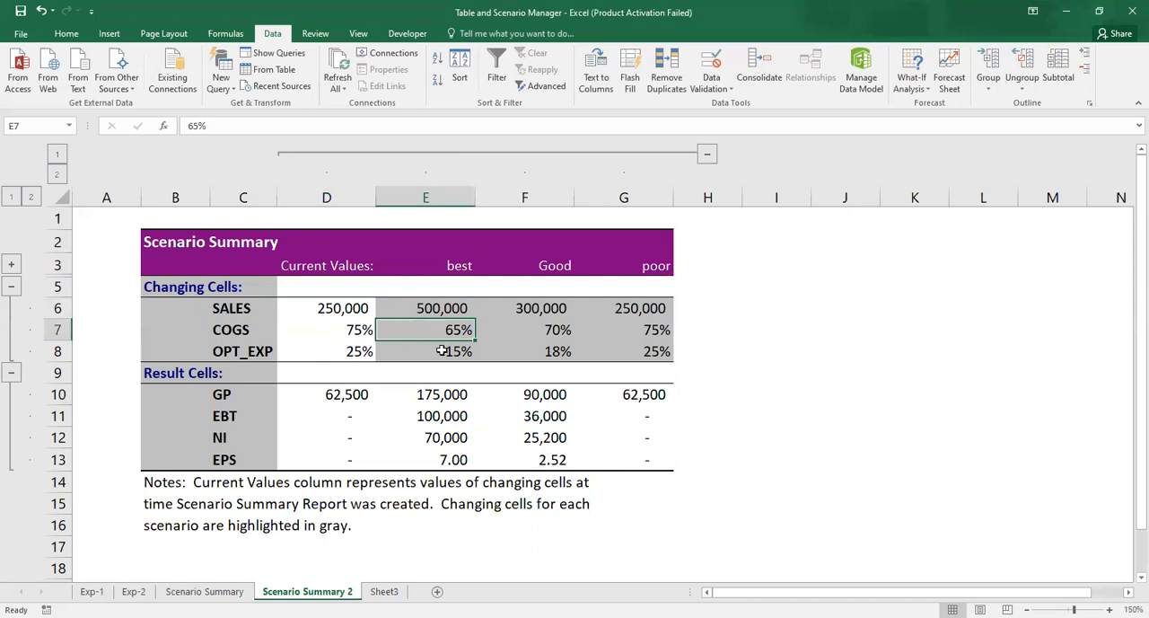
left_click(443, 351)
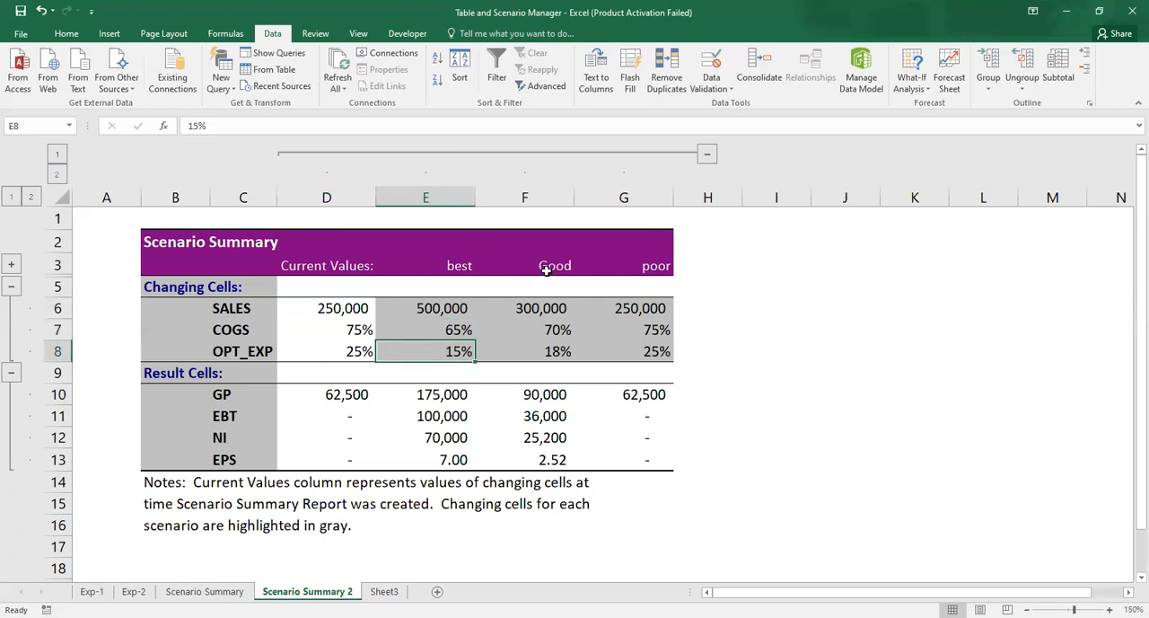
left_click(547, 311)
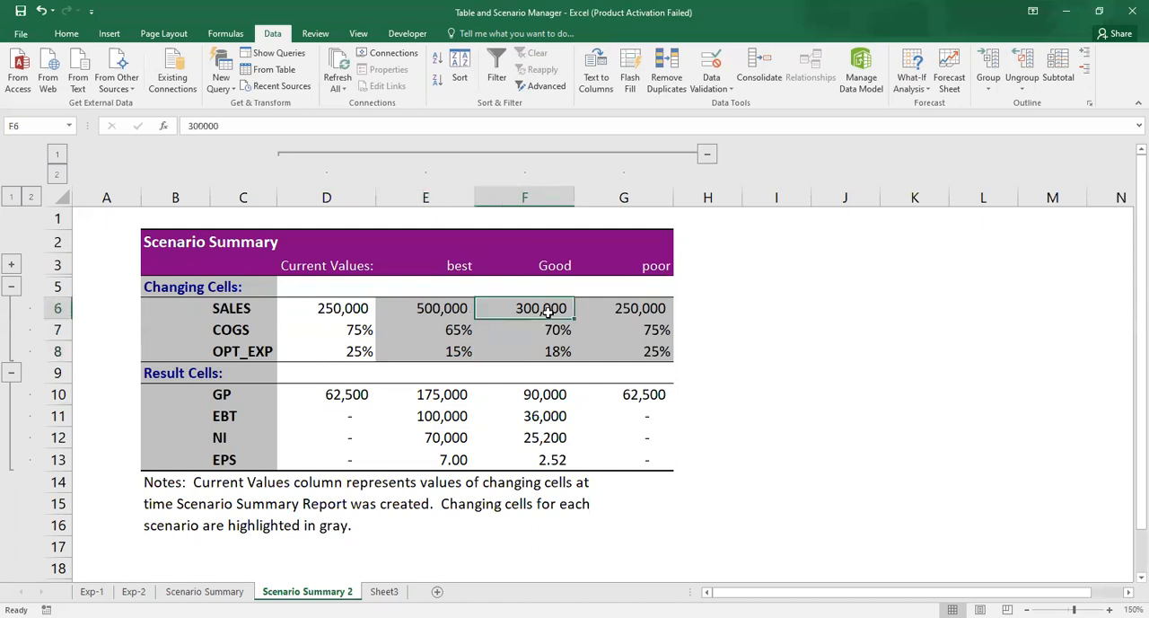
left_click(549, 331)
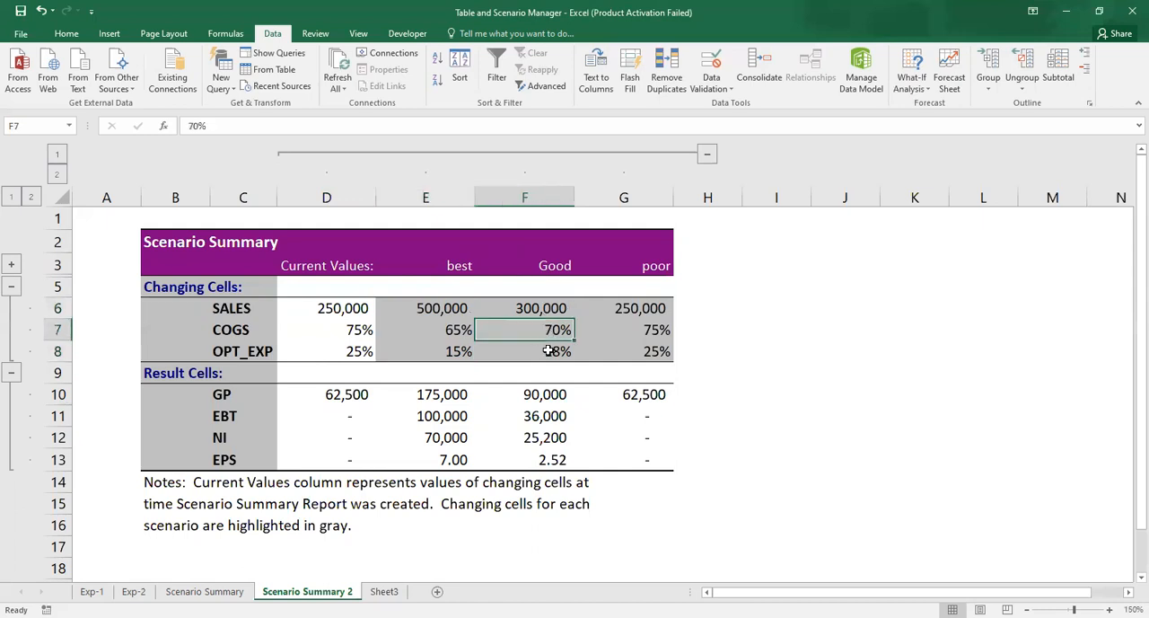
left_click(548, 351)
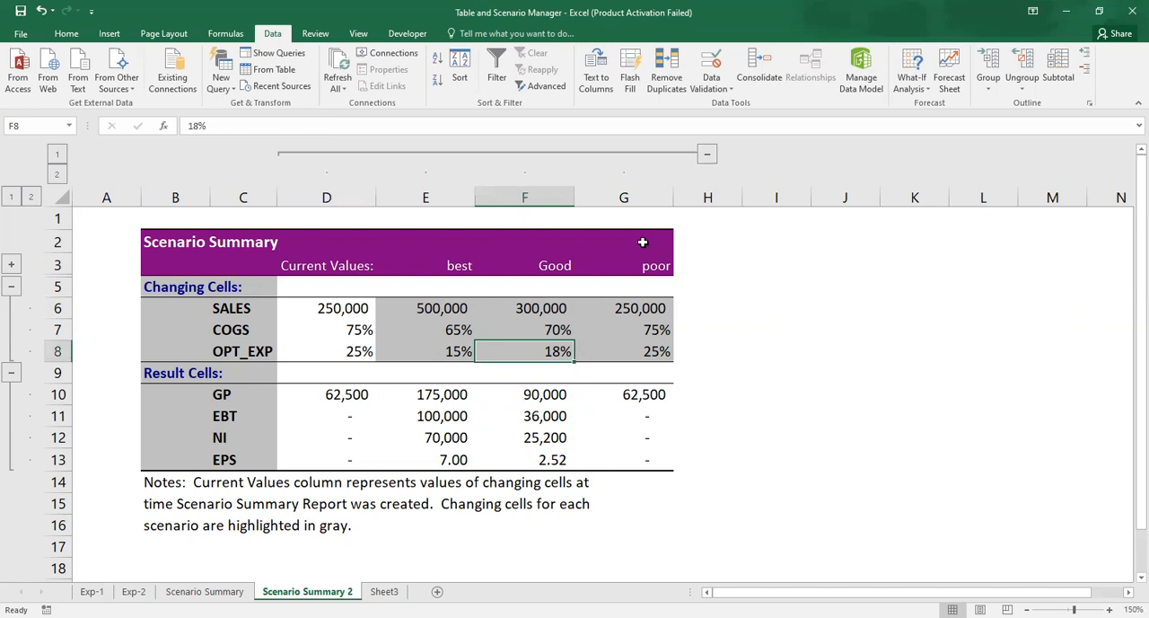
left_click(711, 82)
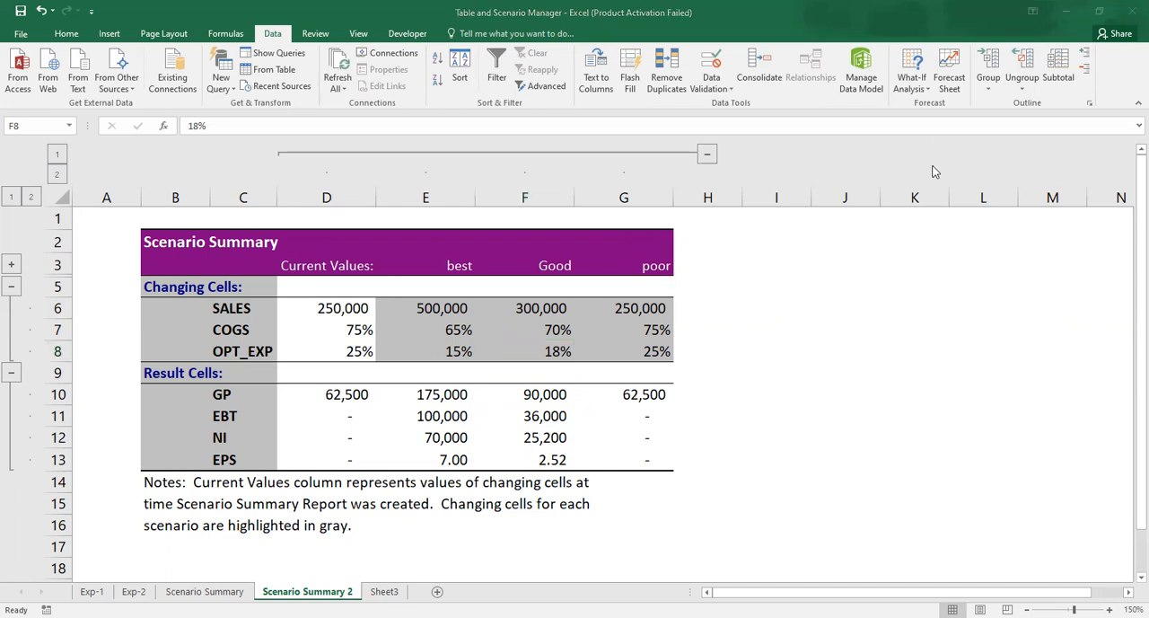